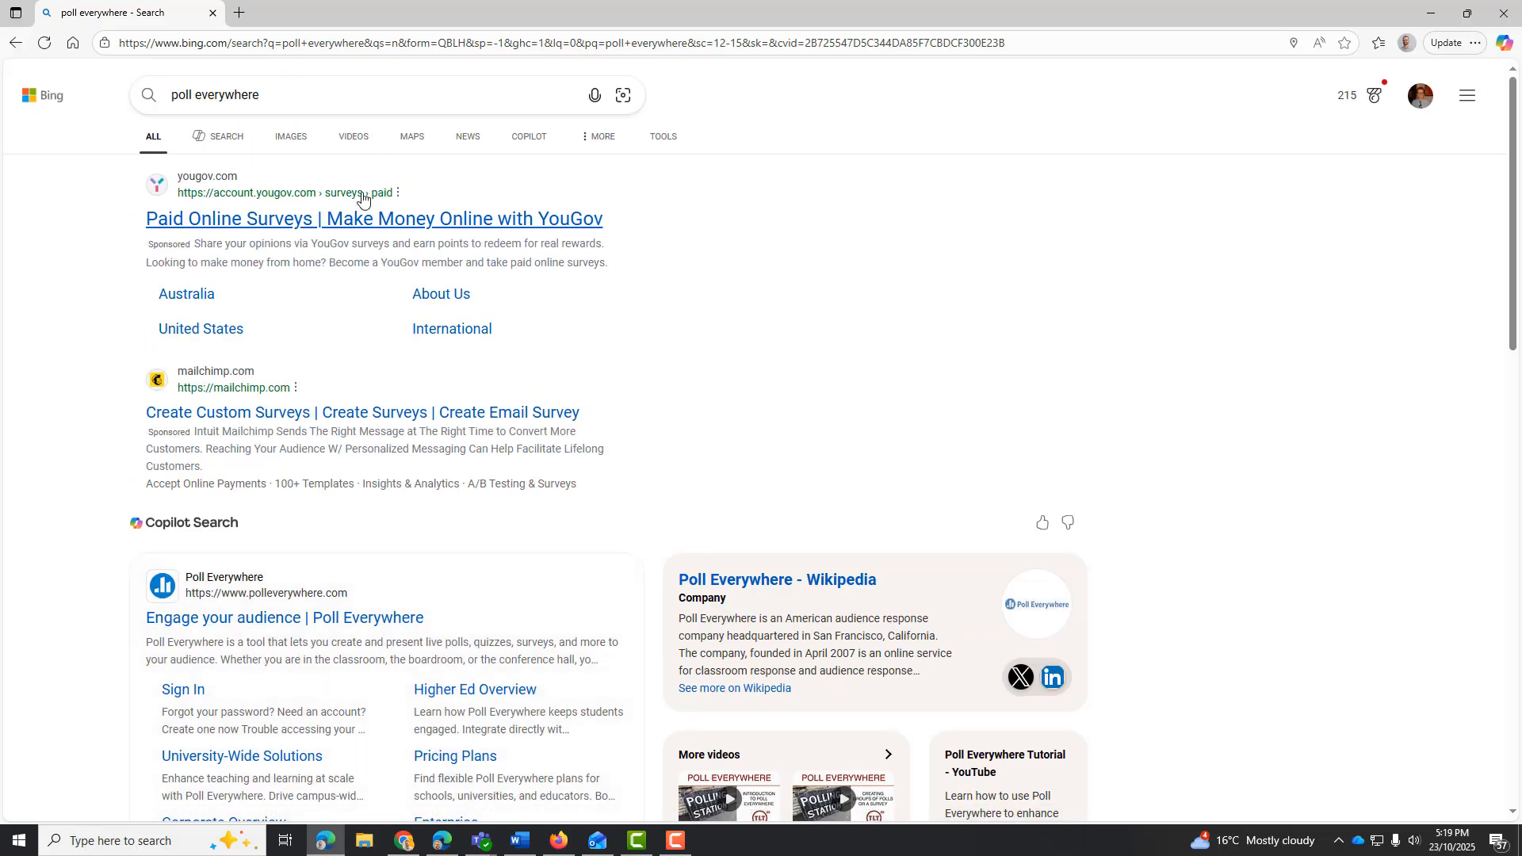
scroll(367, 204, down, 6)
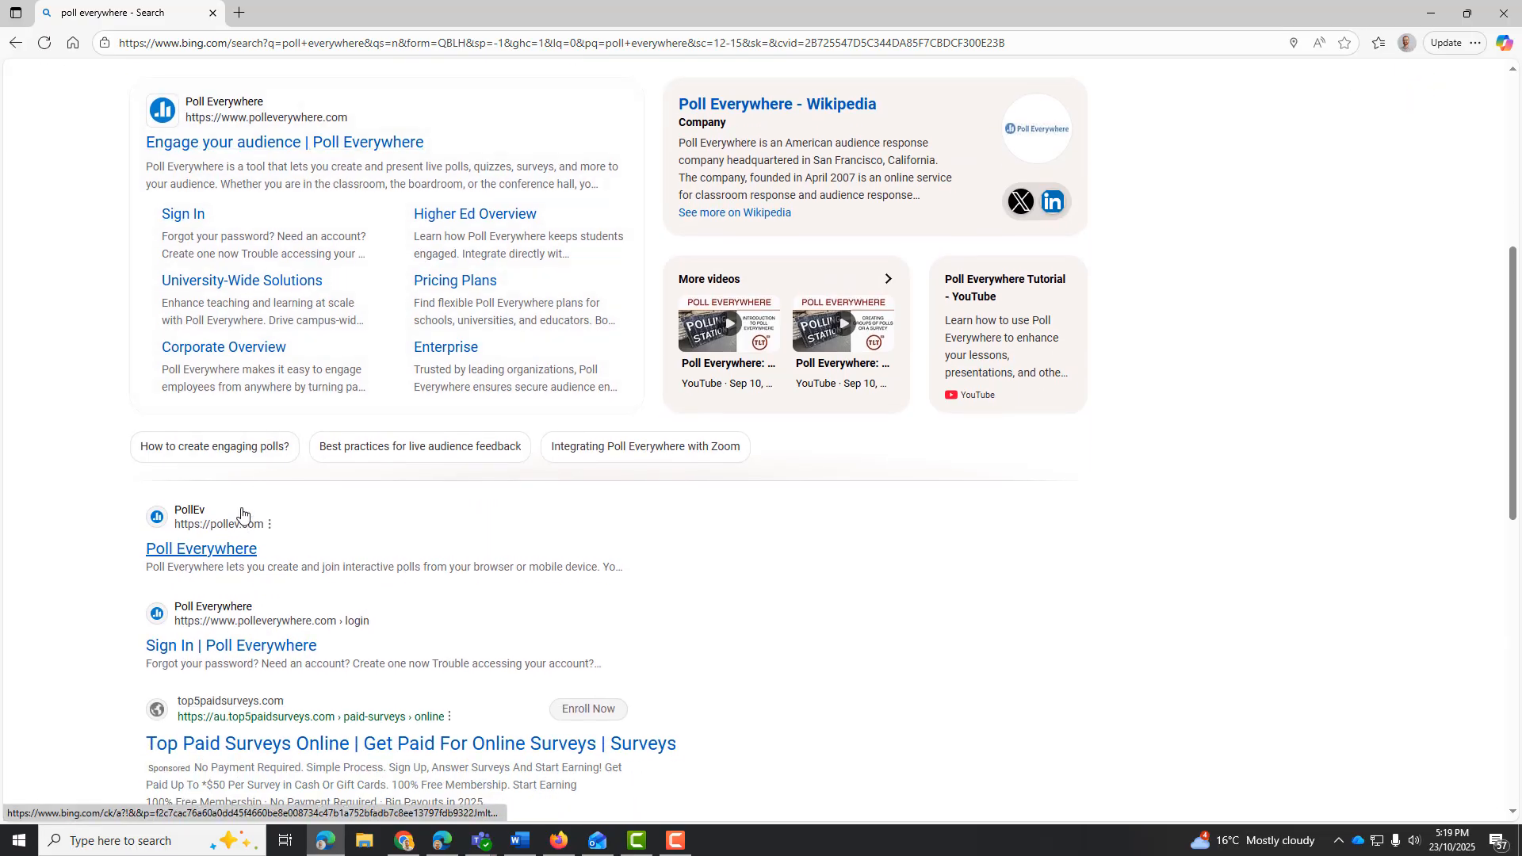
click(223, 554)
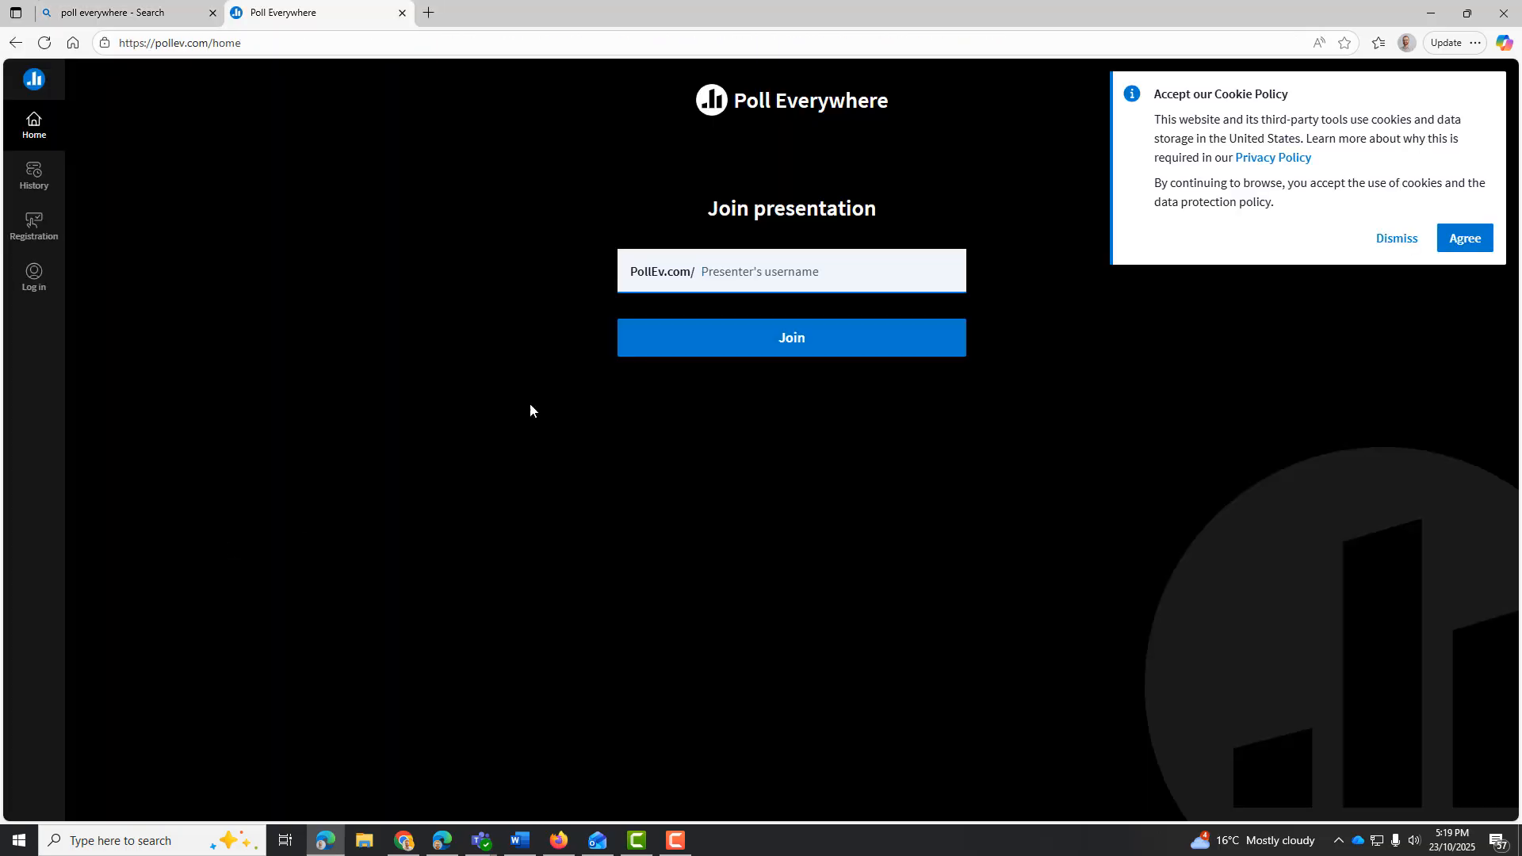
click(722, 270)
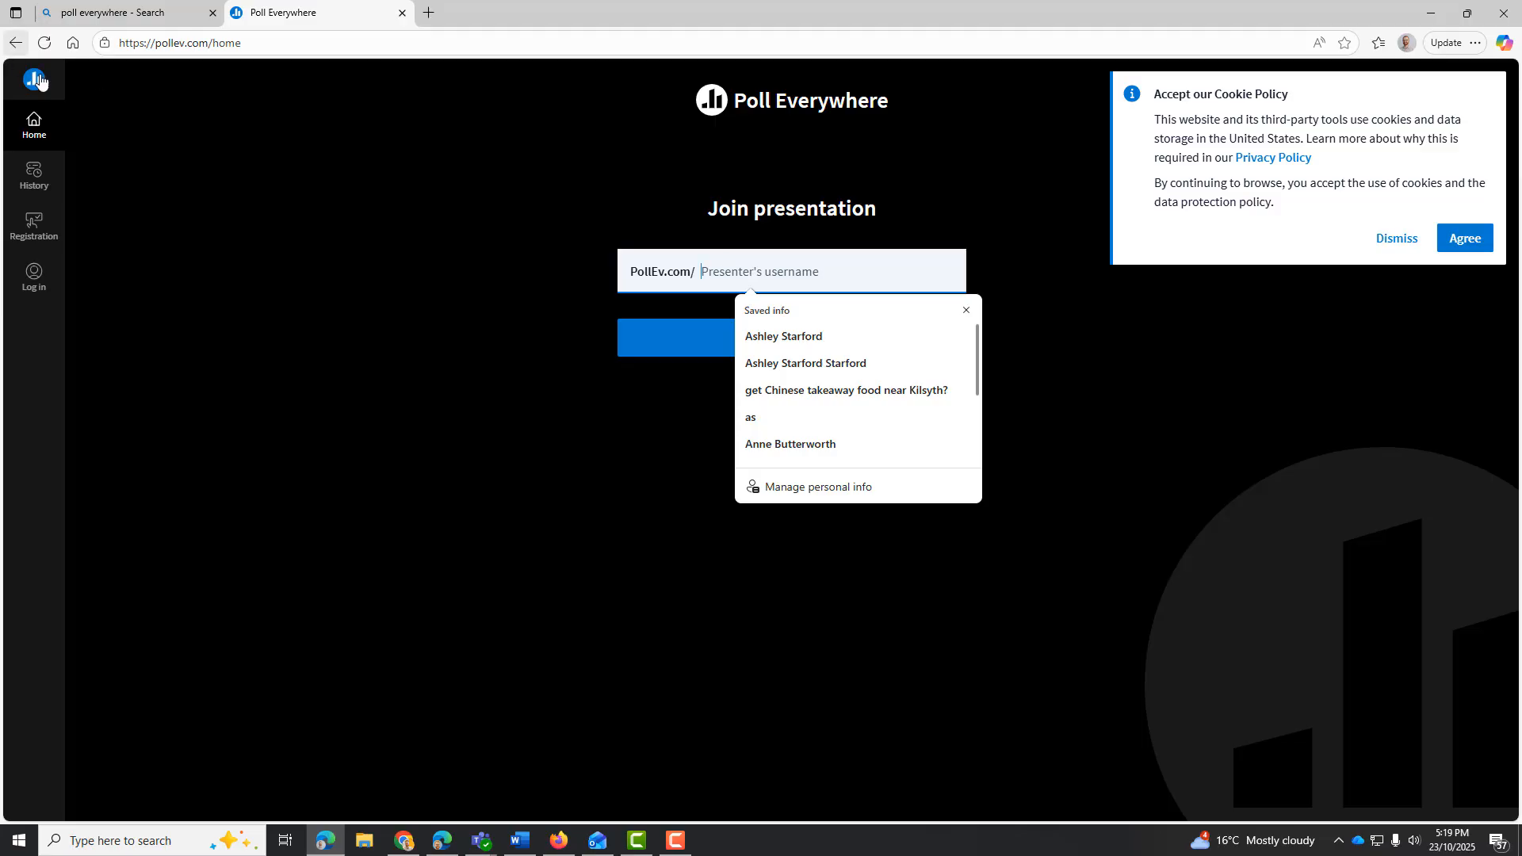
click(16, 46)
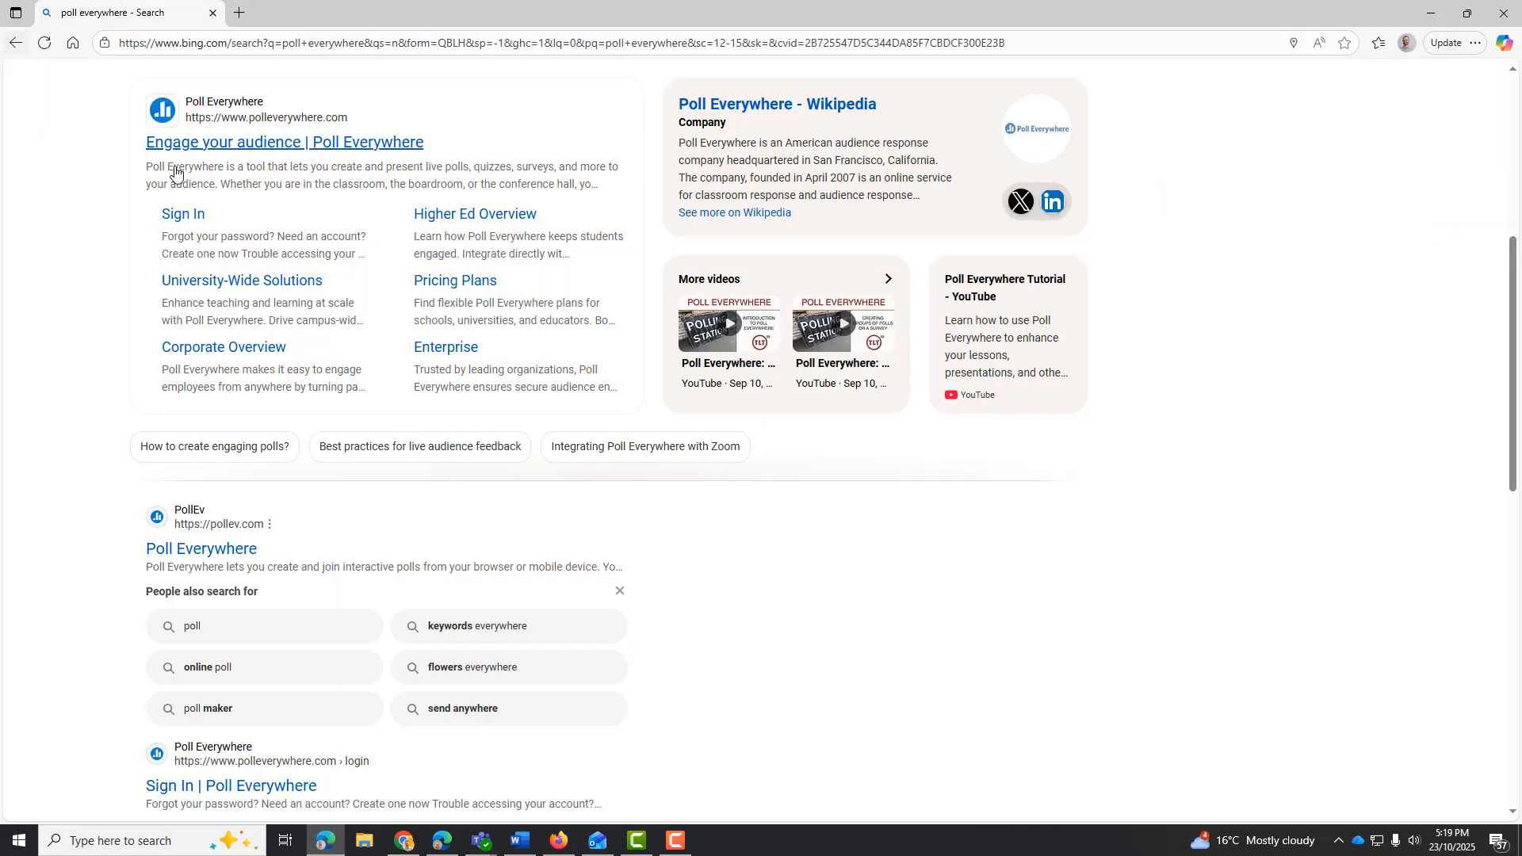
Open the main Poll Everywhere website from the search results and log in with the saved account email and password
click(264, 142)
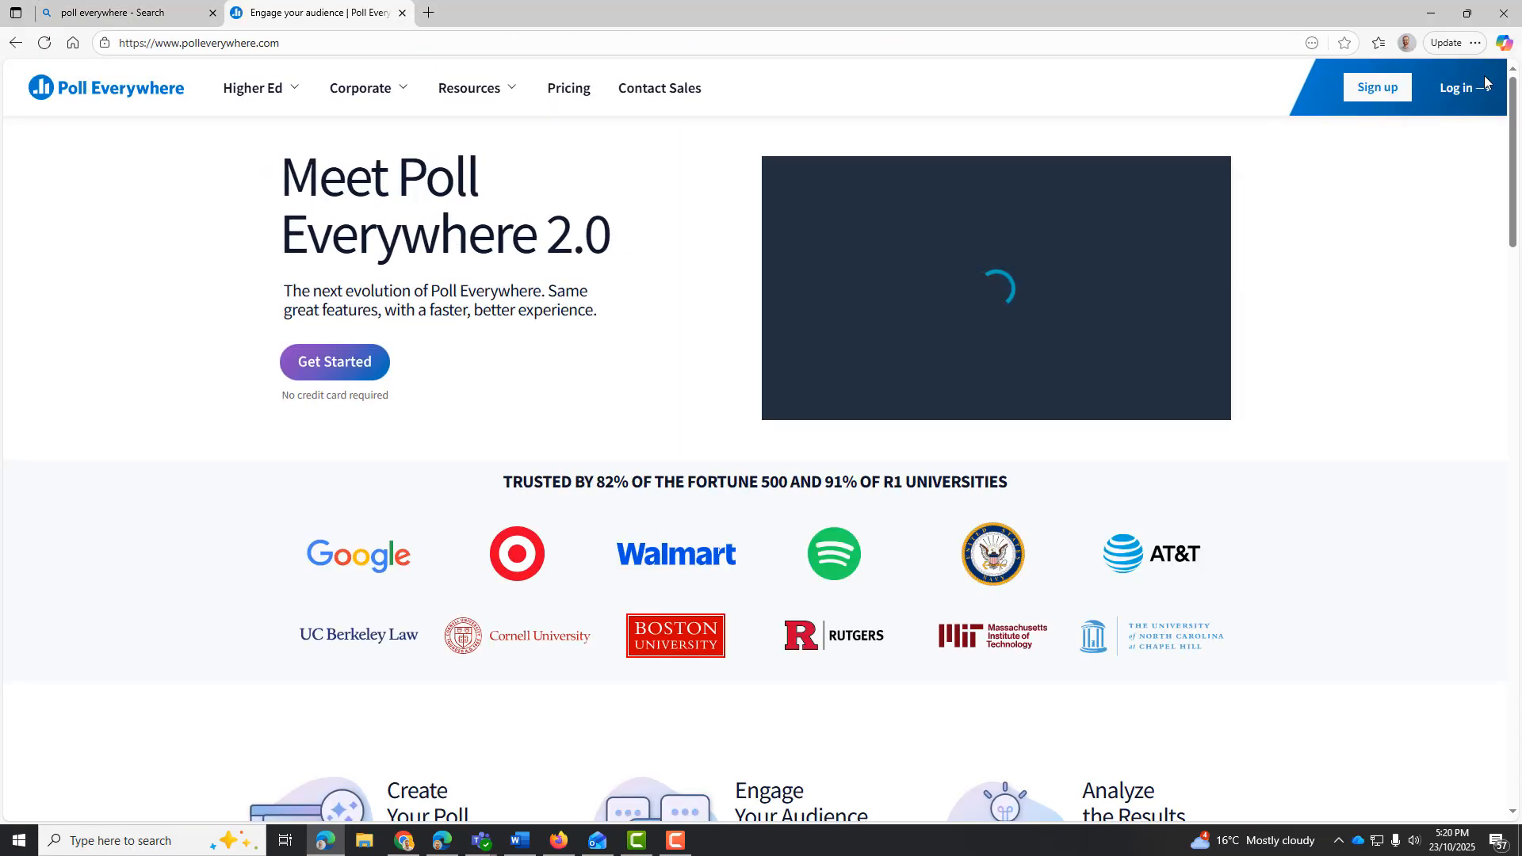
click(1454, 93)
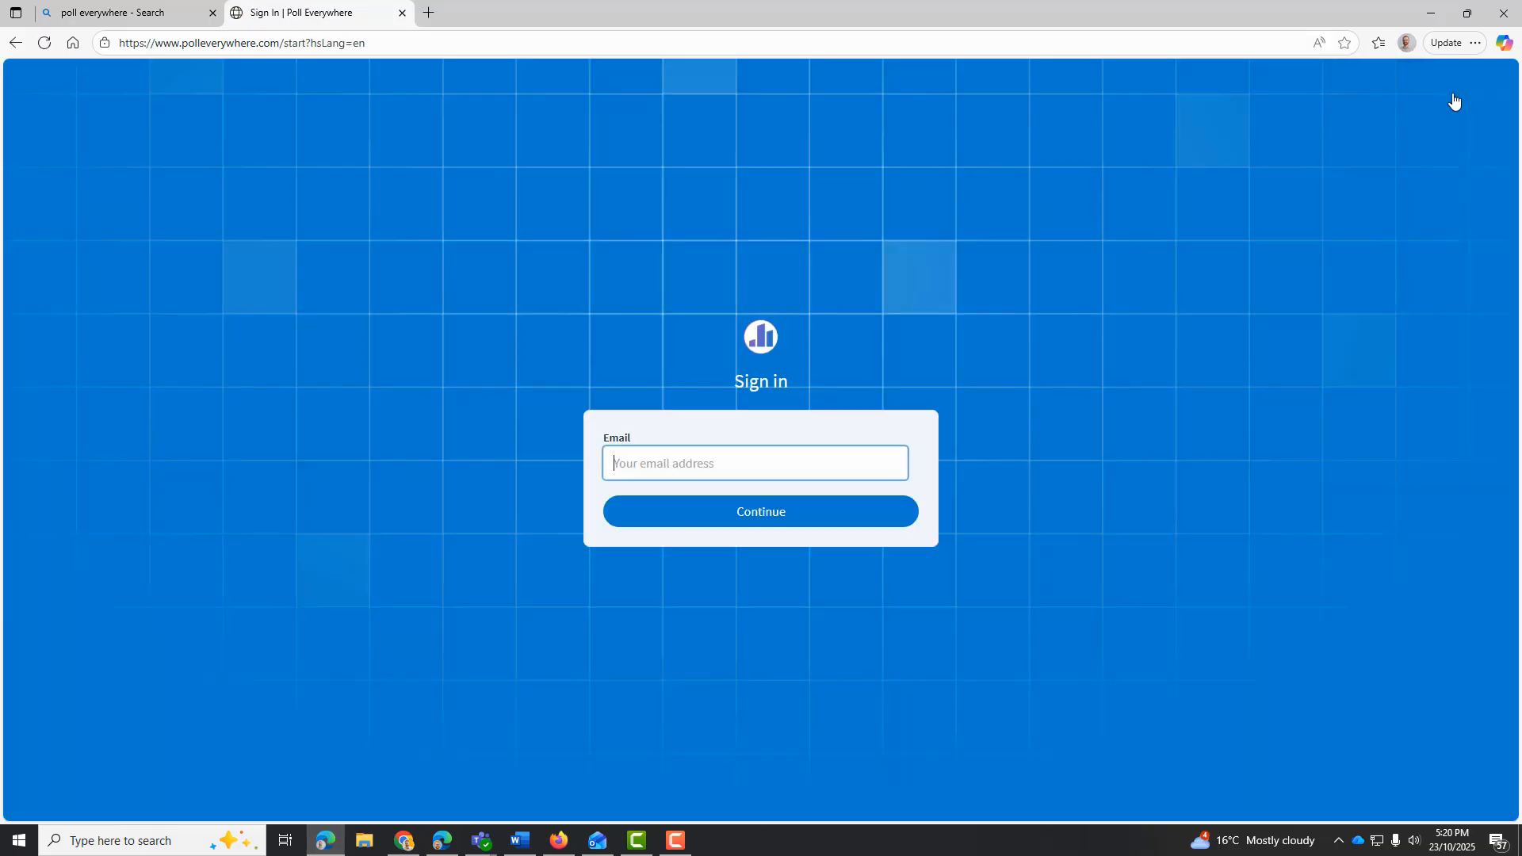
click(768, 464)
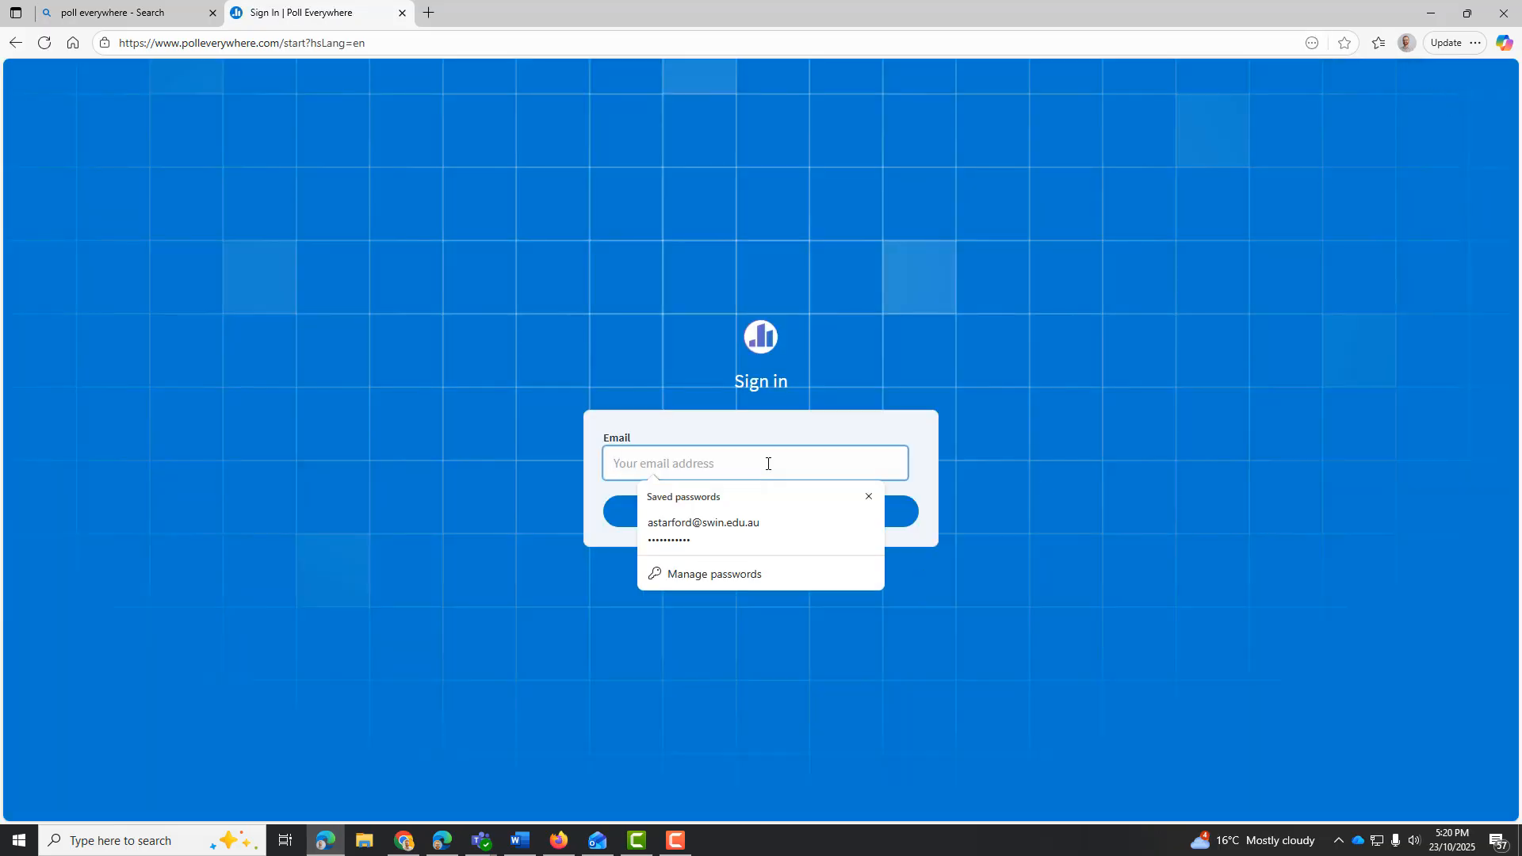
click(743, 519)
click(741, 516)
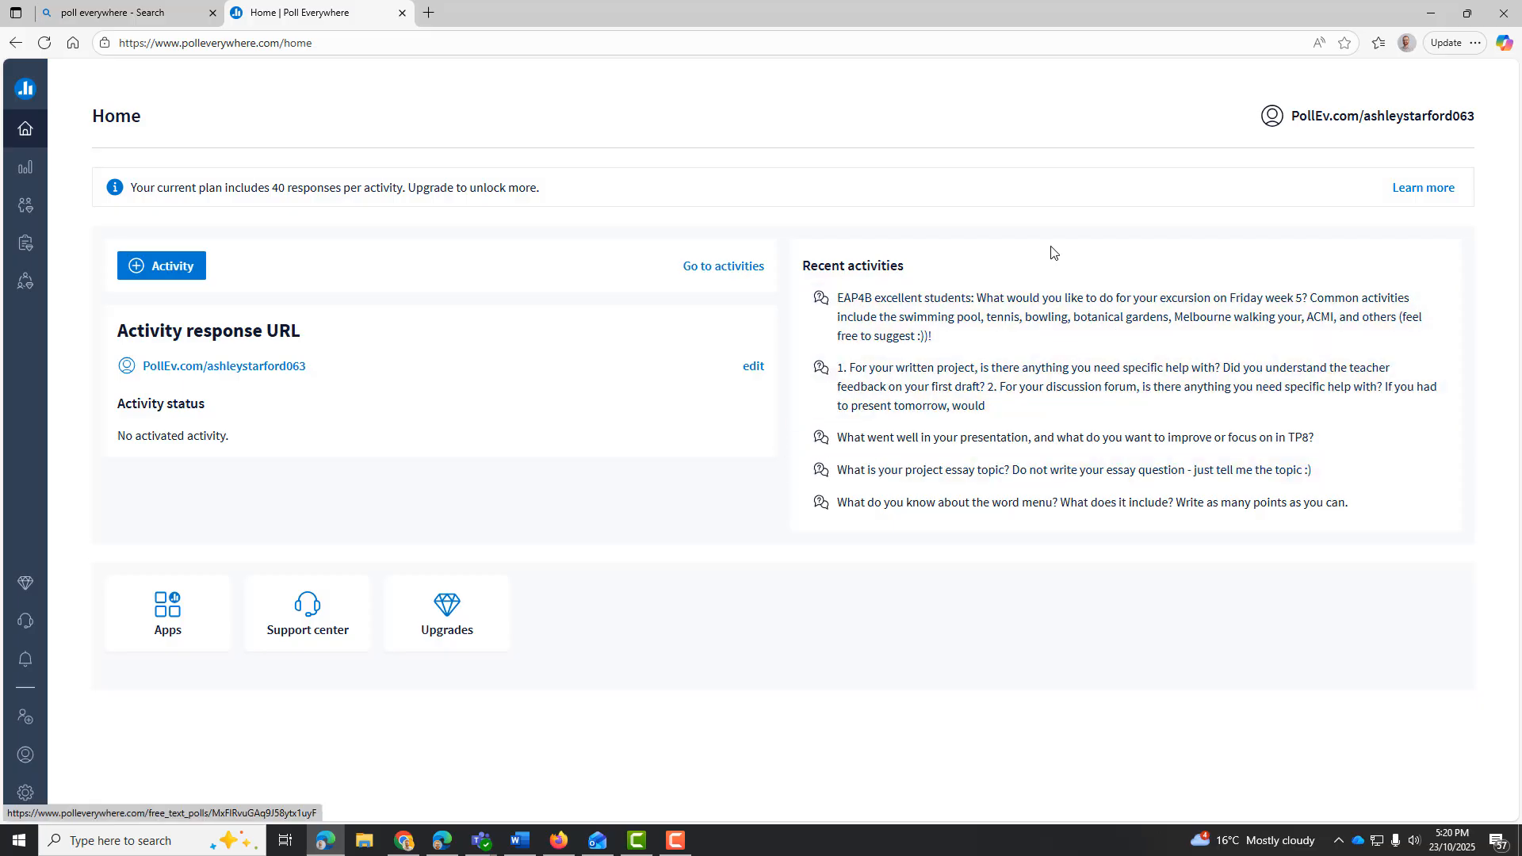
Look through the list of existing activities and return to the home page
click(723, 272)
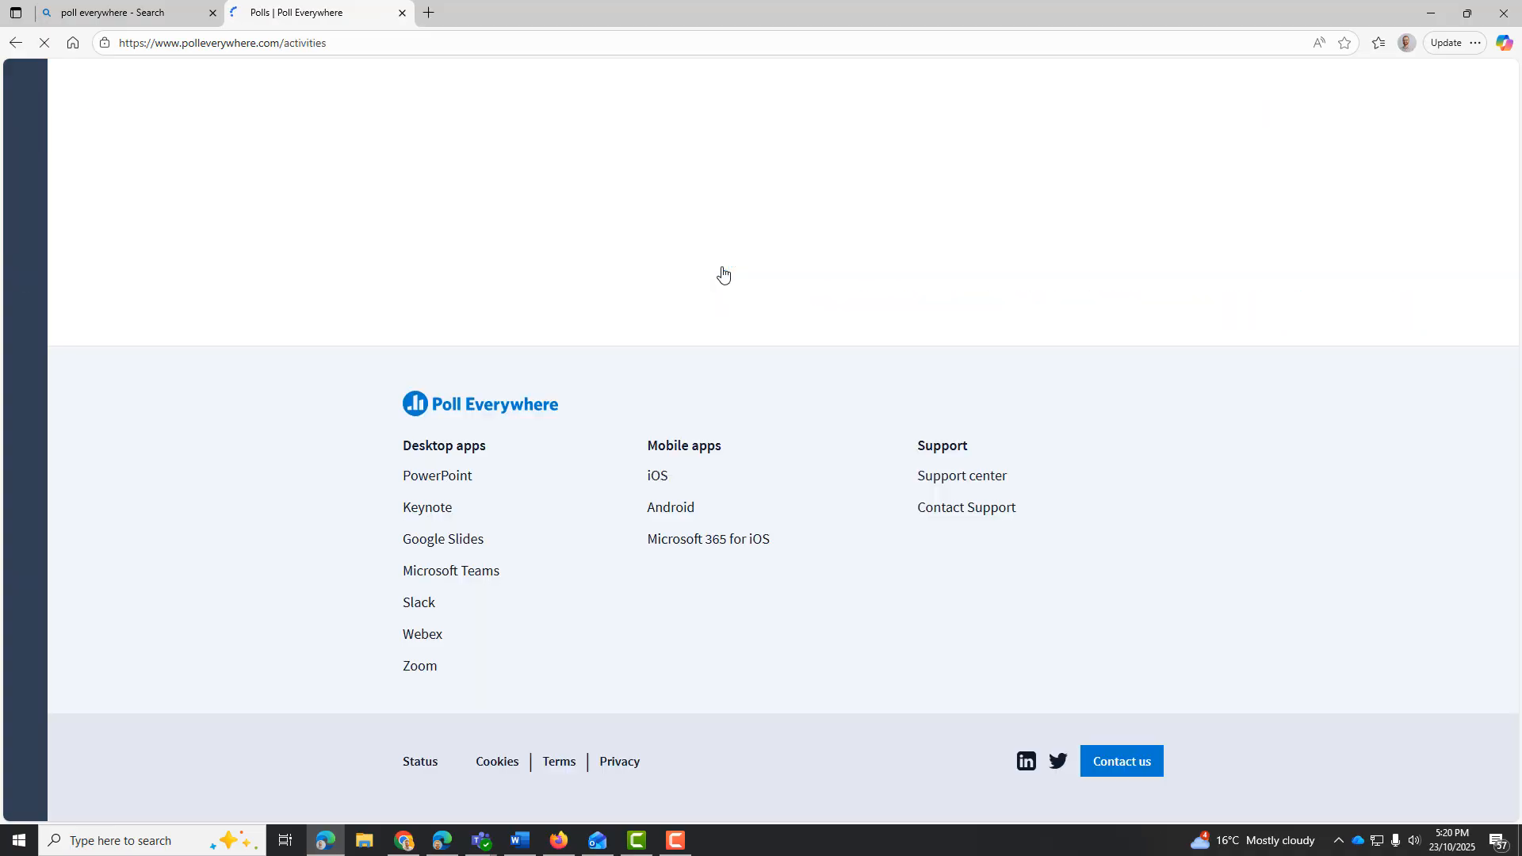
scroll(685, 363, down, 3)
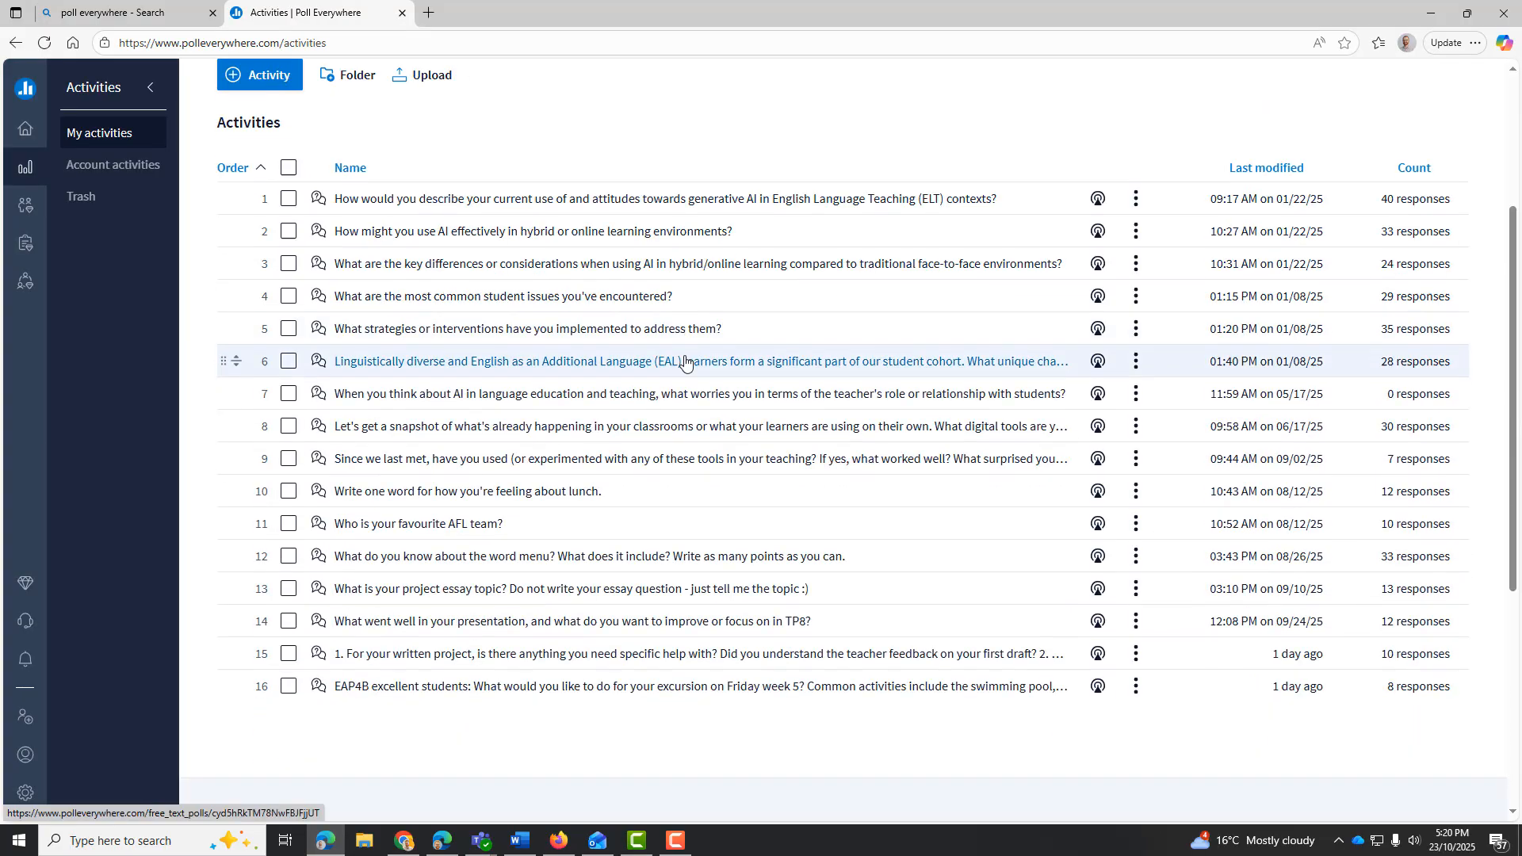
scroll(680, 361, up, 3)
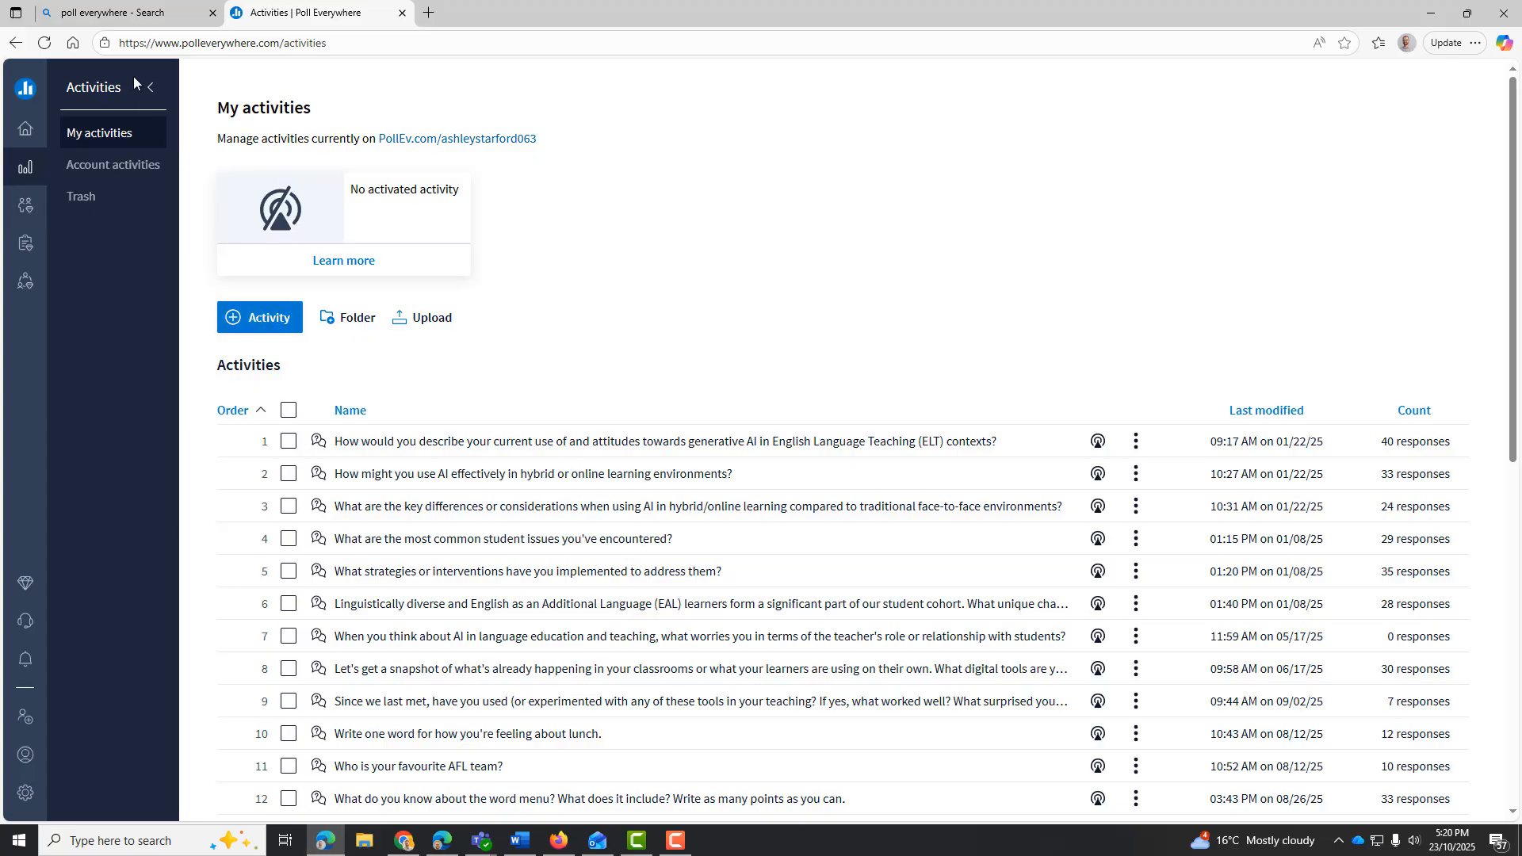
click(15, 43)
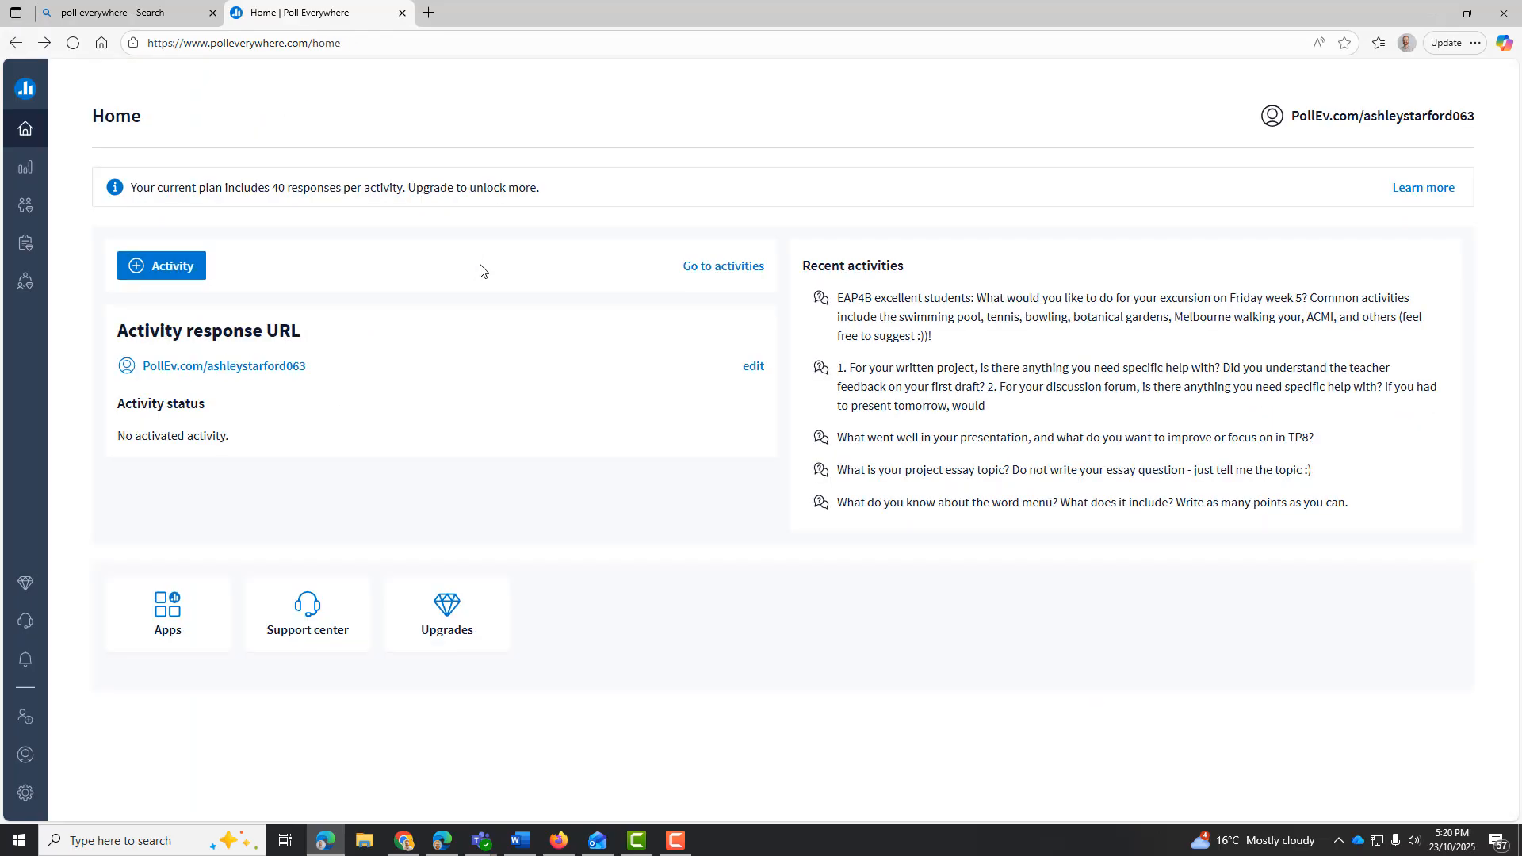
Start a new activity, view the additional activity types, and choose Word cloud
click(187, 271)
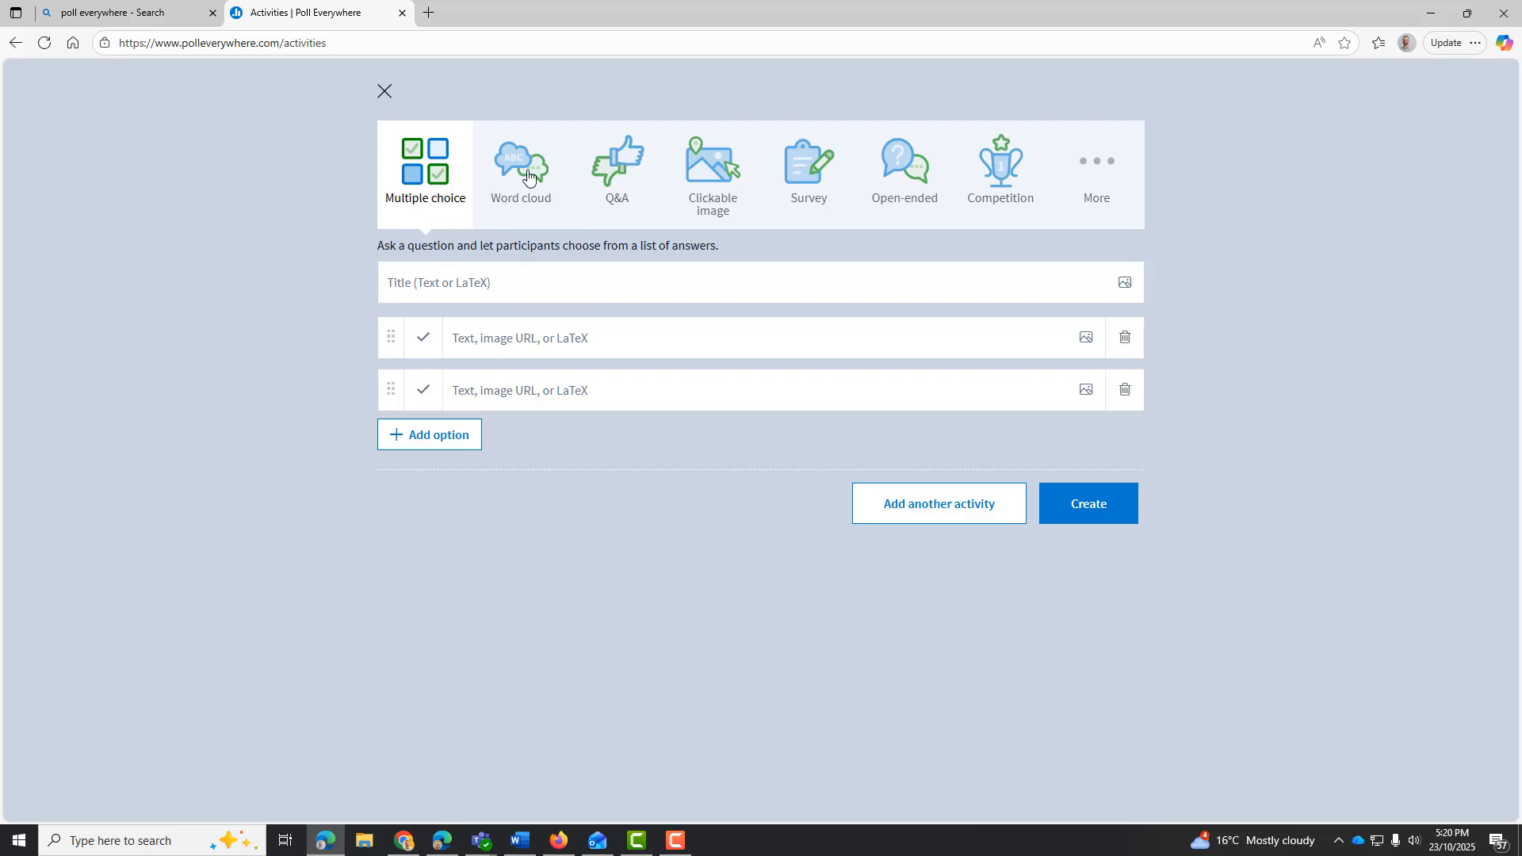
click(1114, 166)
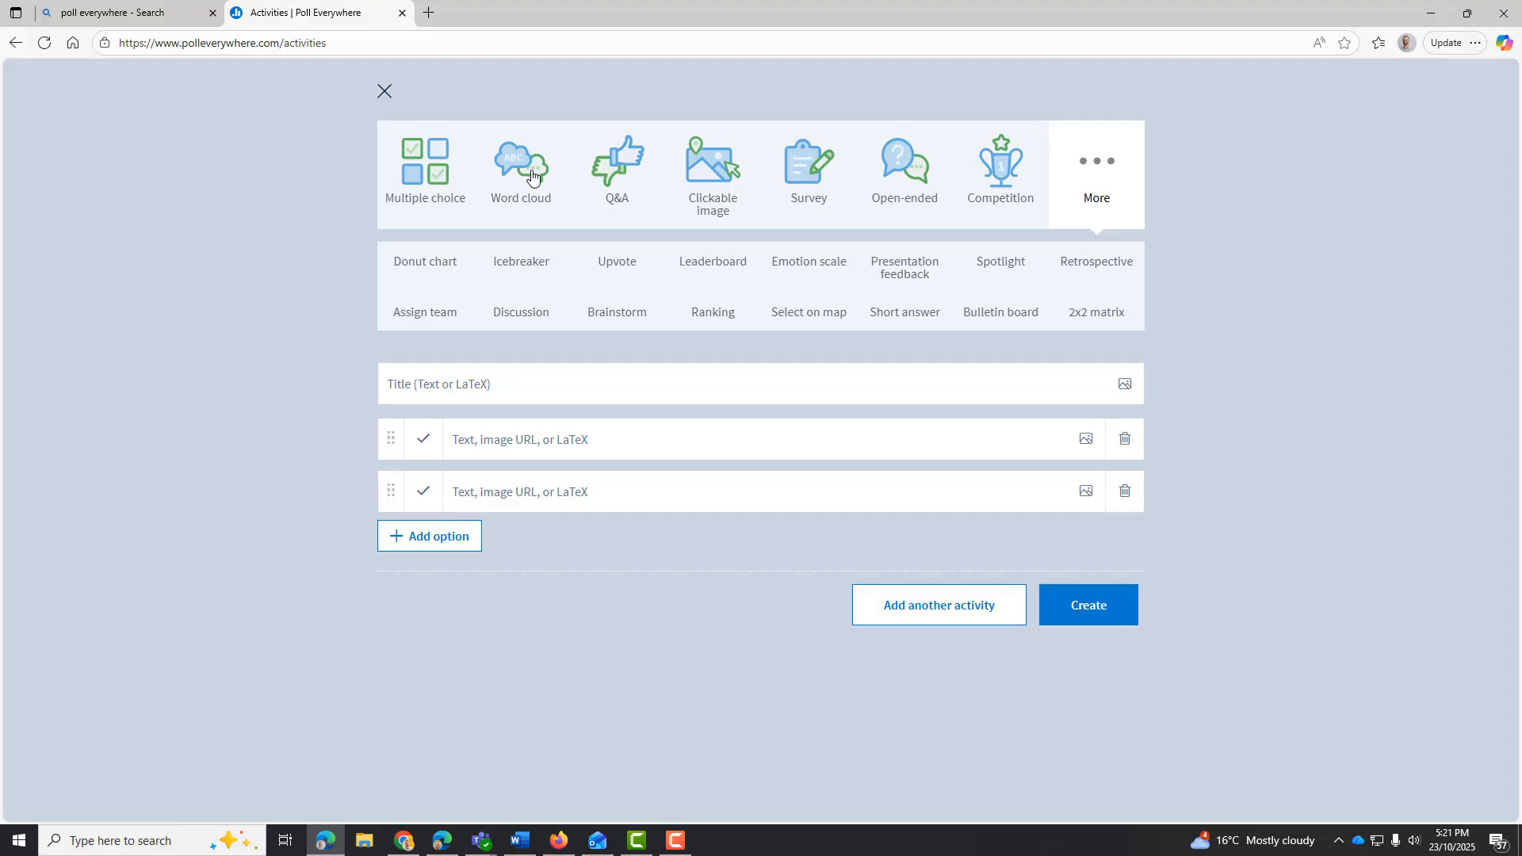
click(532, 176)
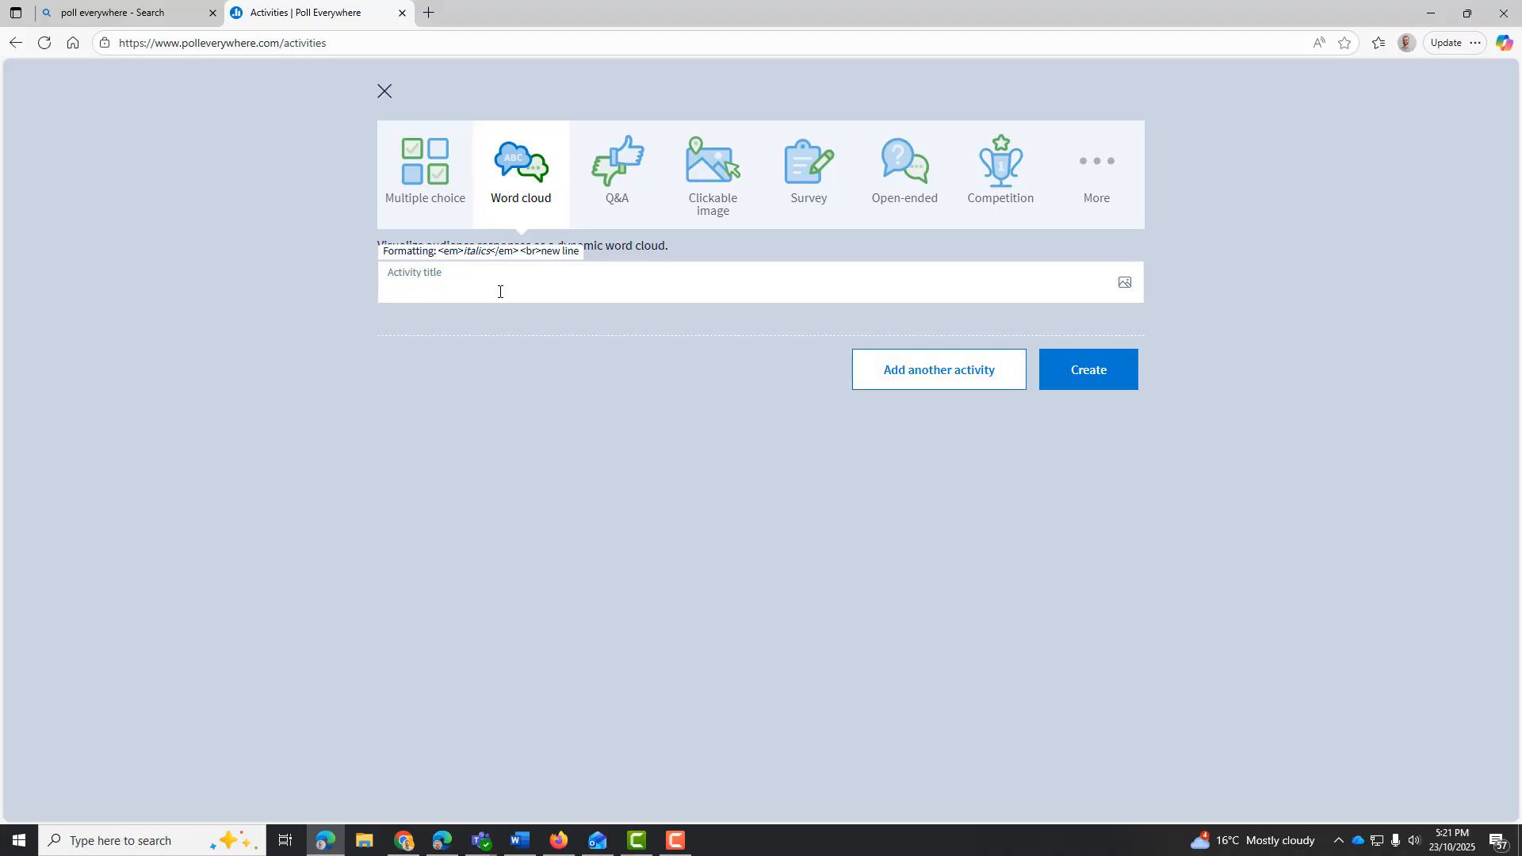
Enter "Who (or what) is your favourite AFL team?" as the word cloud's activity title
text(W)
key(BackSpace)
text(Who is your)
key(BackSpace)
key(BackSpace)
key(BackSpace)
text((or what))
text(is your favo)
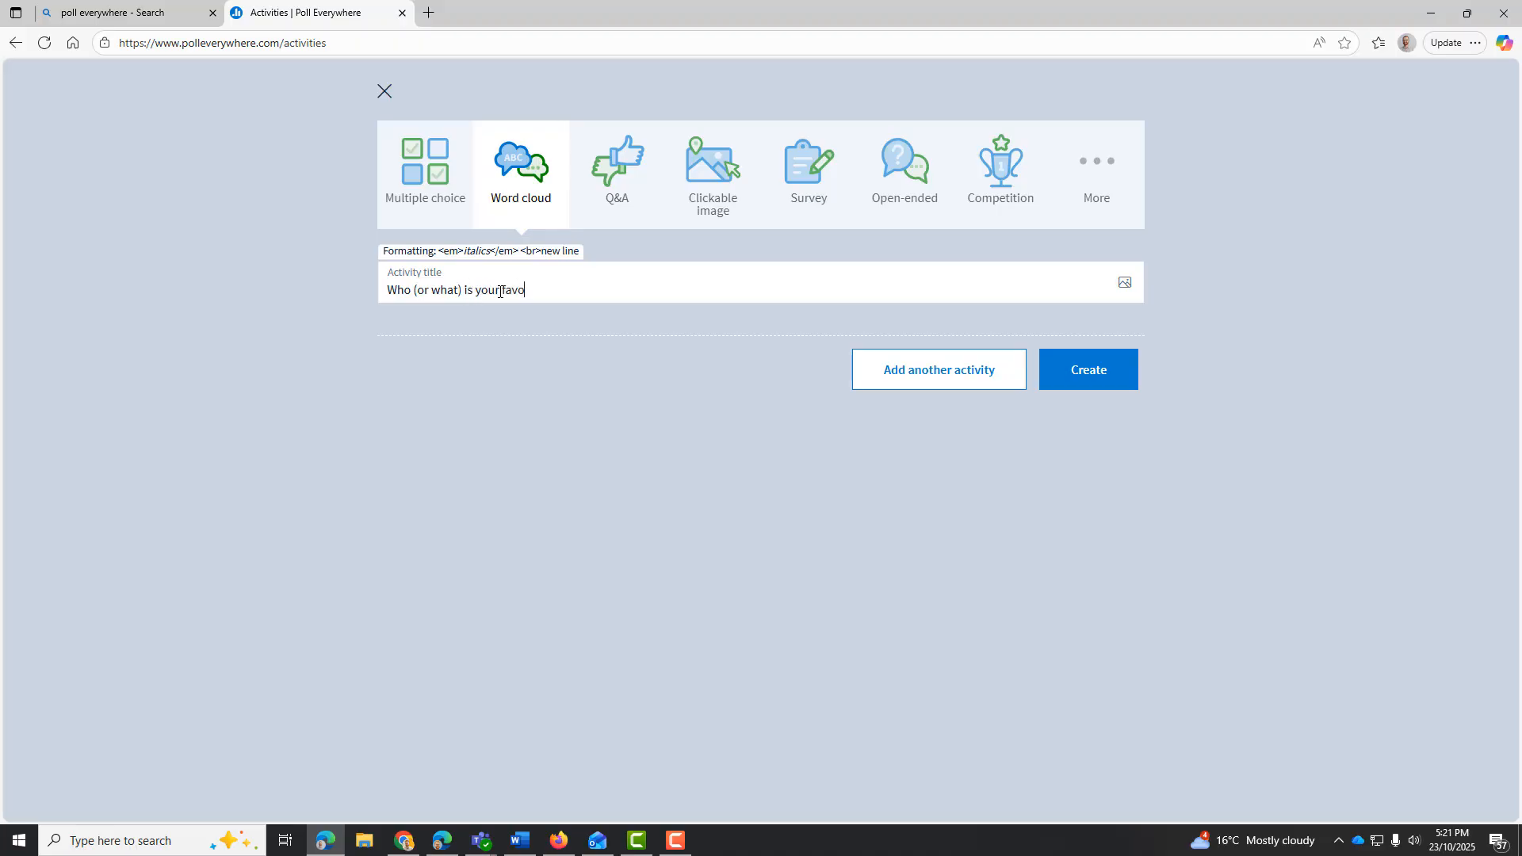
text(urite AIFL team)
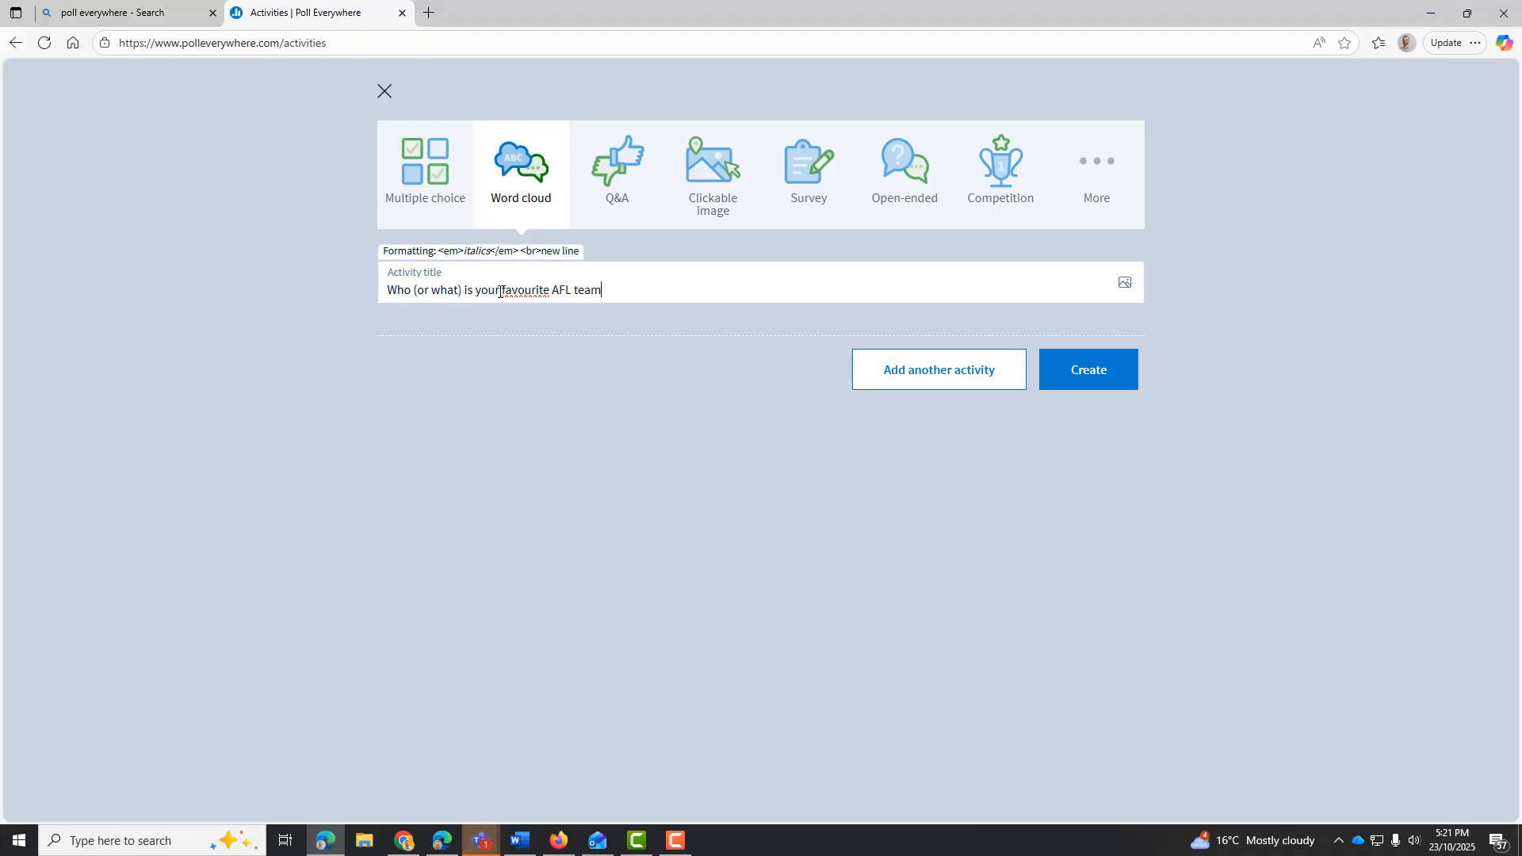
text(? If you don't have an AFL team, you can ente)
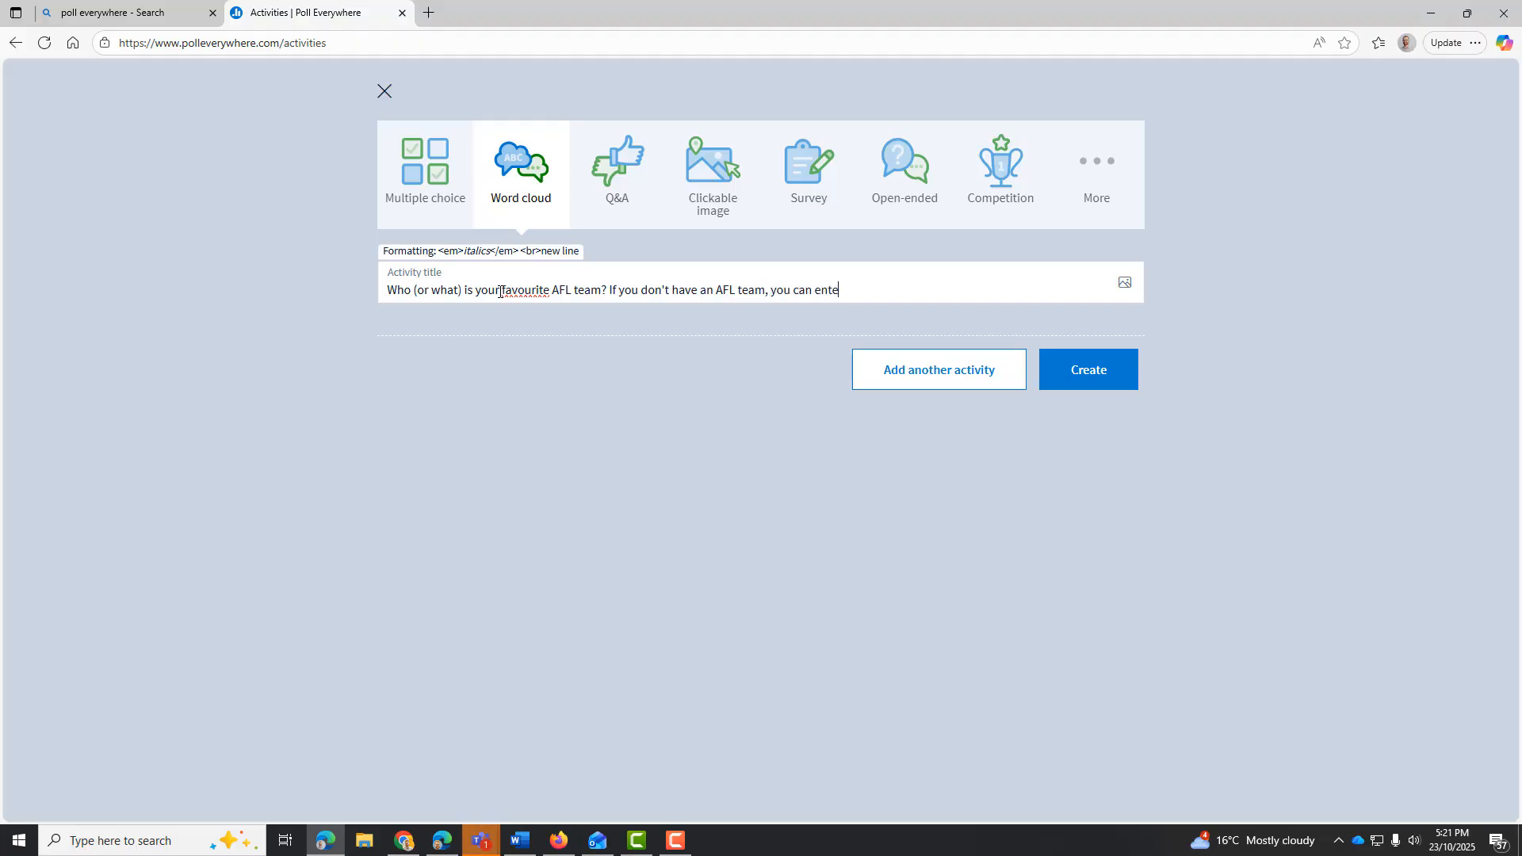
text(r your favourite sports team)
Append "(If you don't have an AFL team, you can enter your favourite sports team)" to the title and create the activity
click(612, 293)
text(()
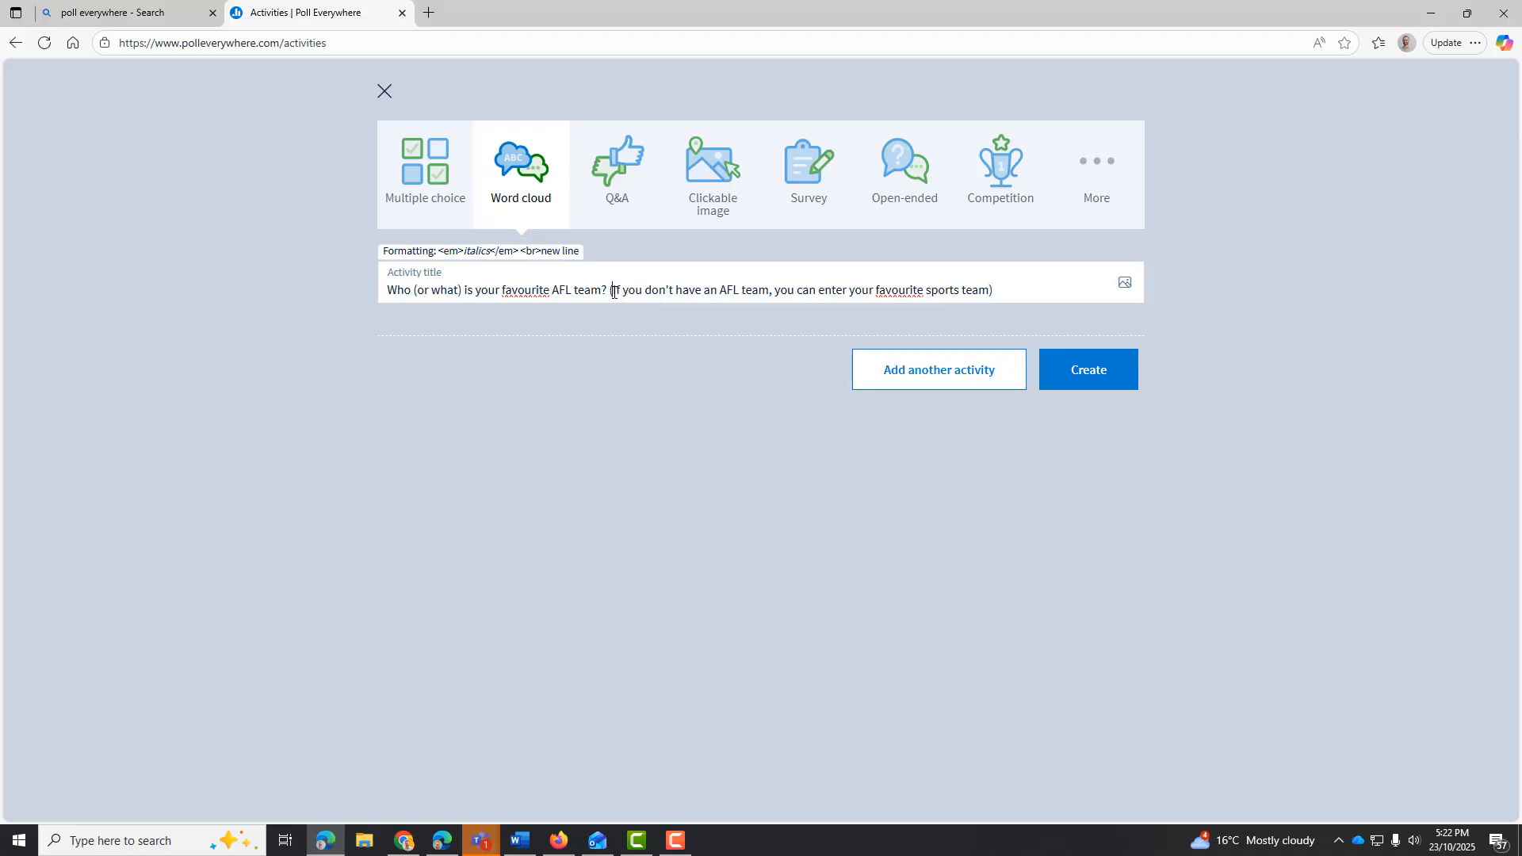
click(1114, 379)
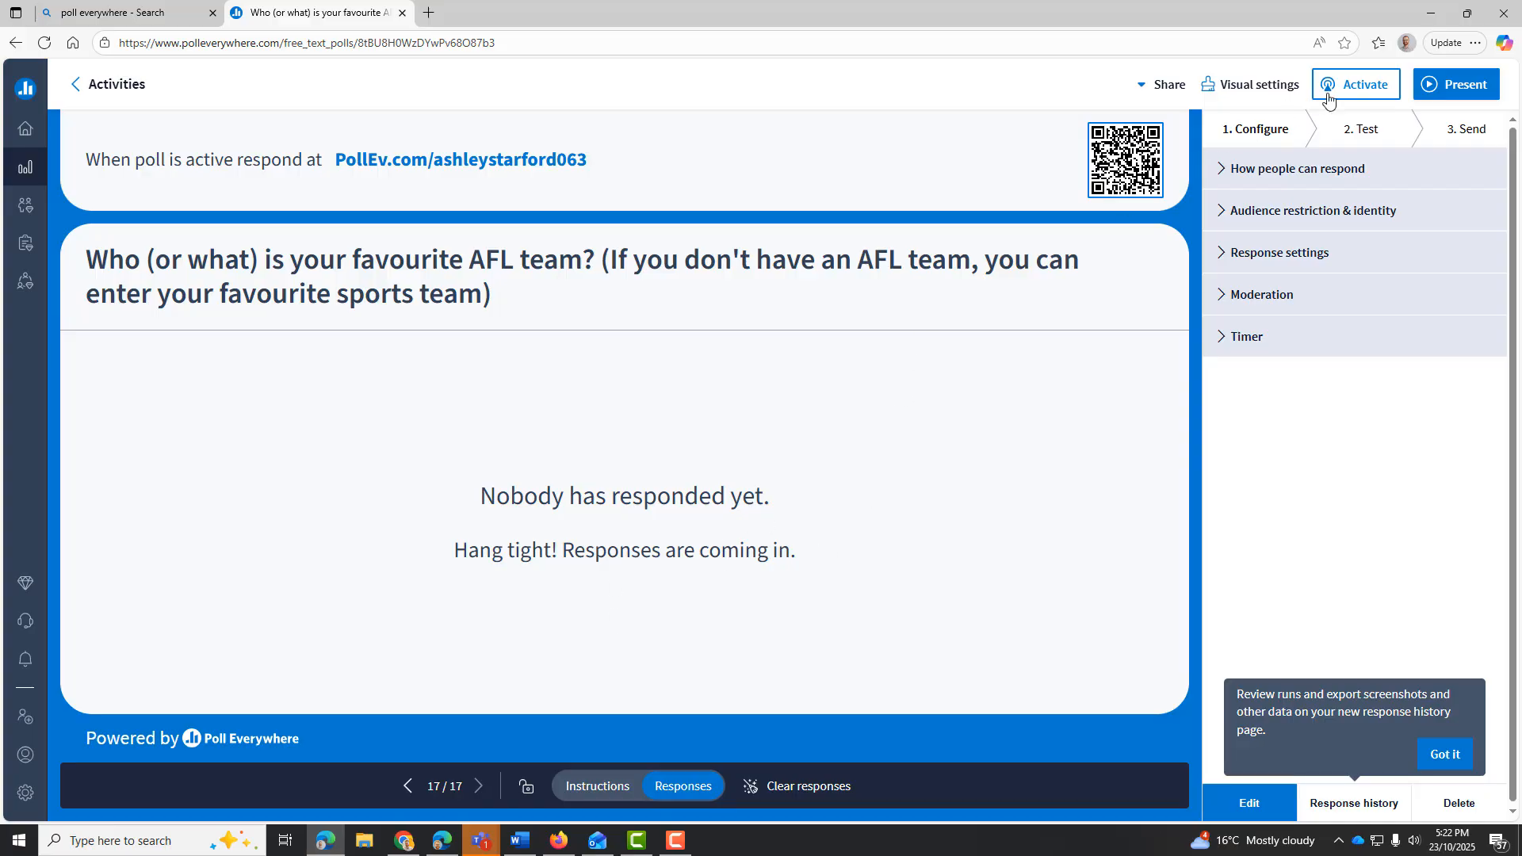
Activate the AFL team poll and deactivate it again
click(1354, 93)
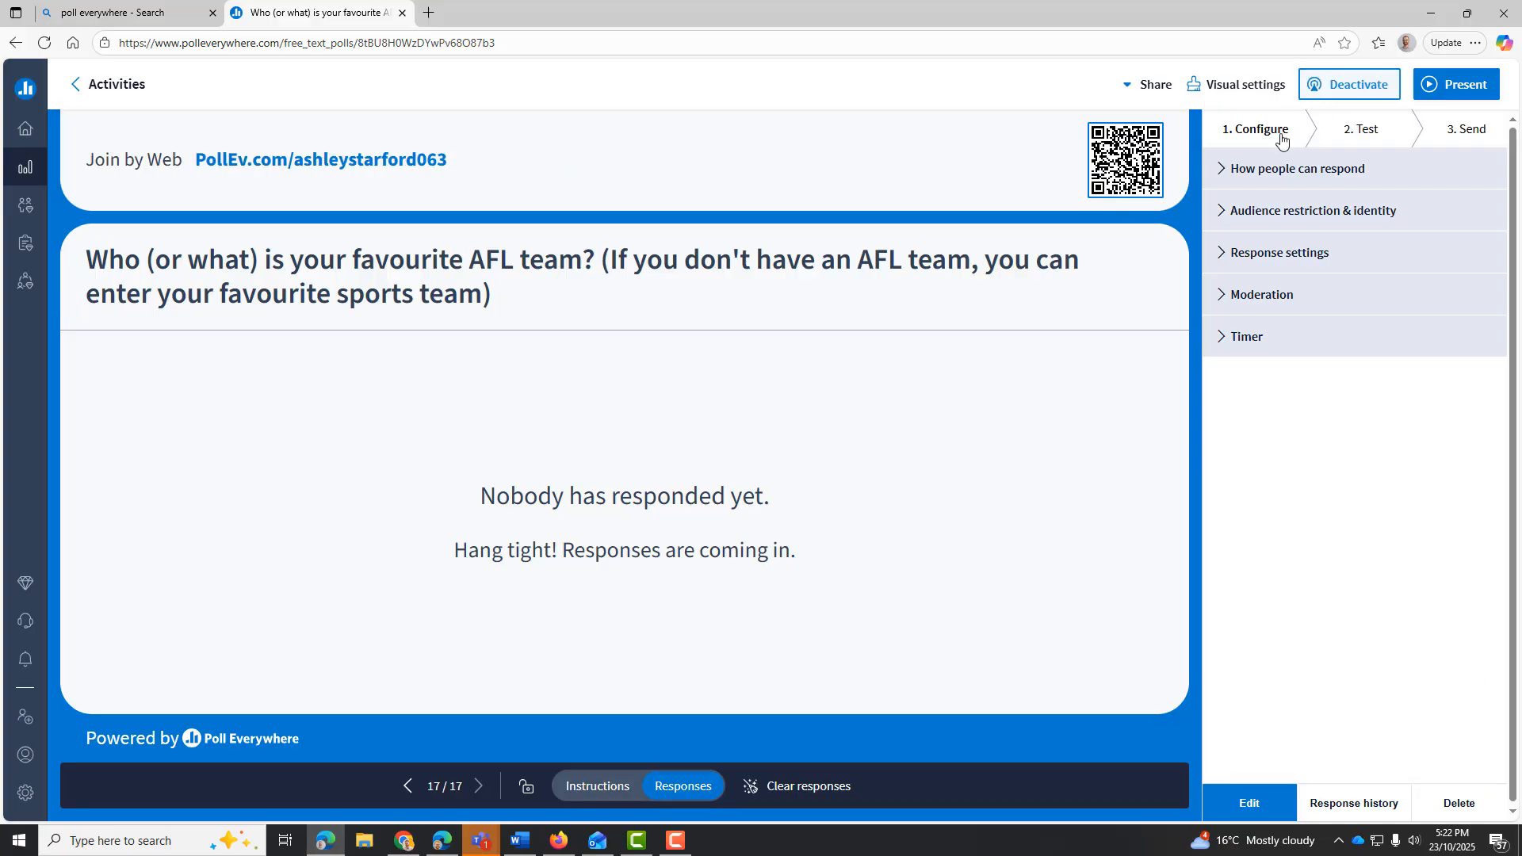
click(1364, 85)
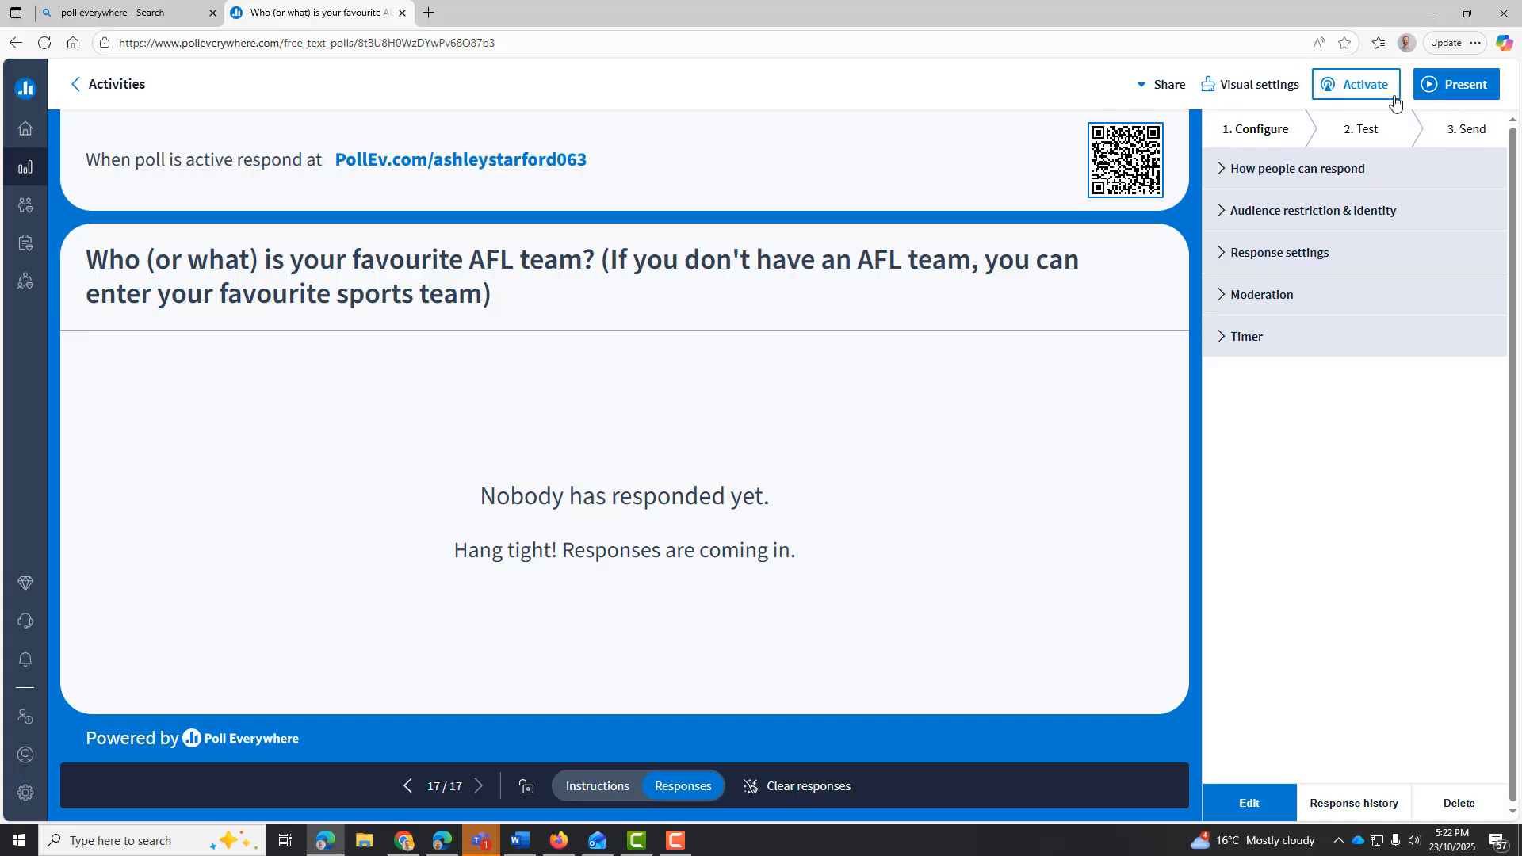
Enlarge the poll's QR code and examine it with the page magnified to 200%, restoring the normal zoom when done
click(1123, 165)
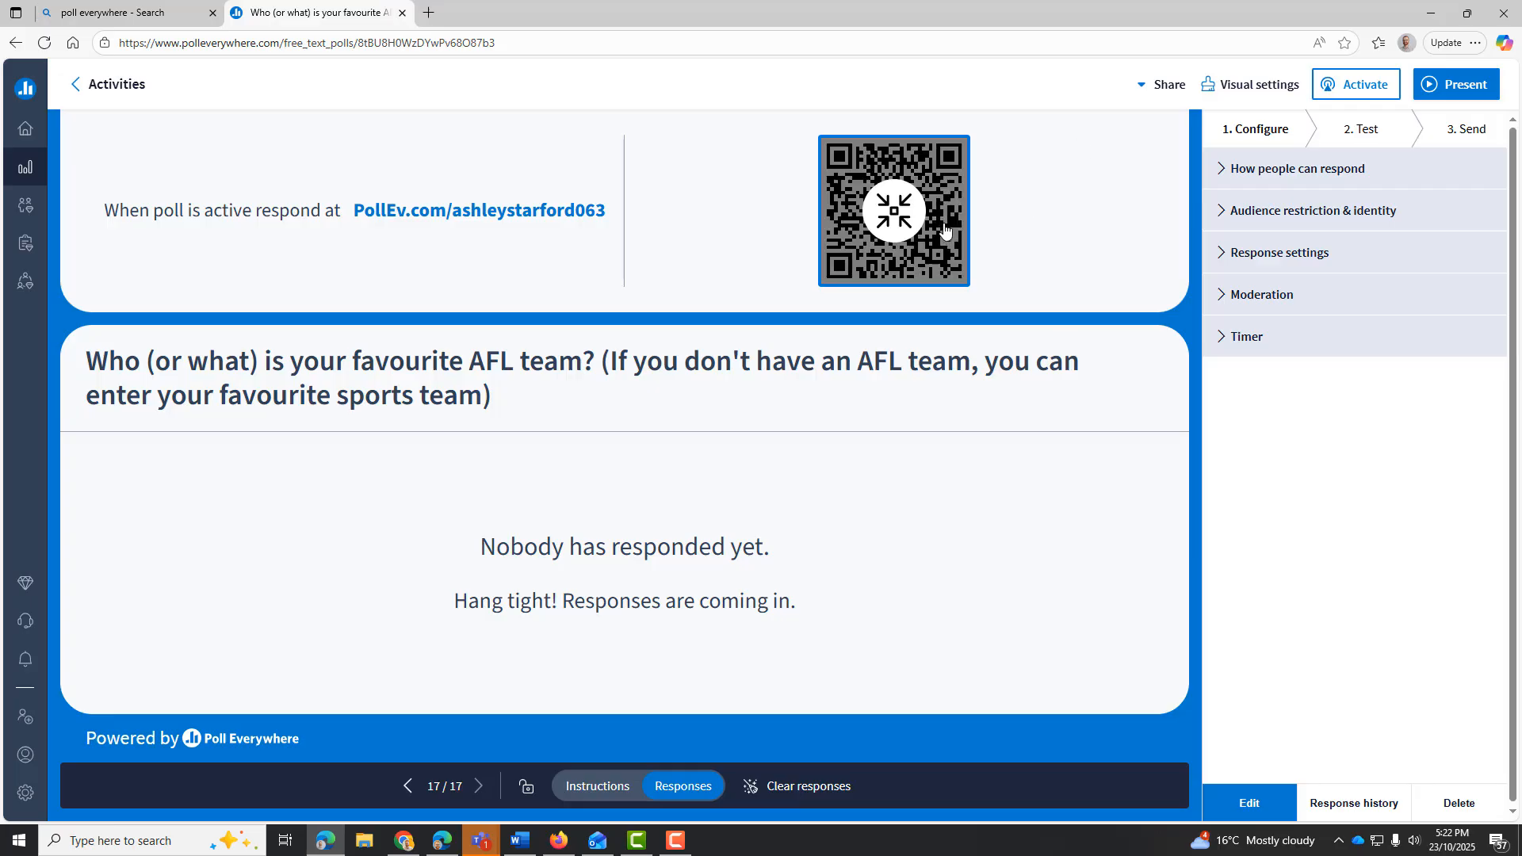
key(ctrl+plus)
key(ctrl+plus)
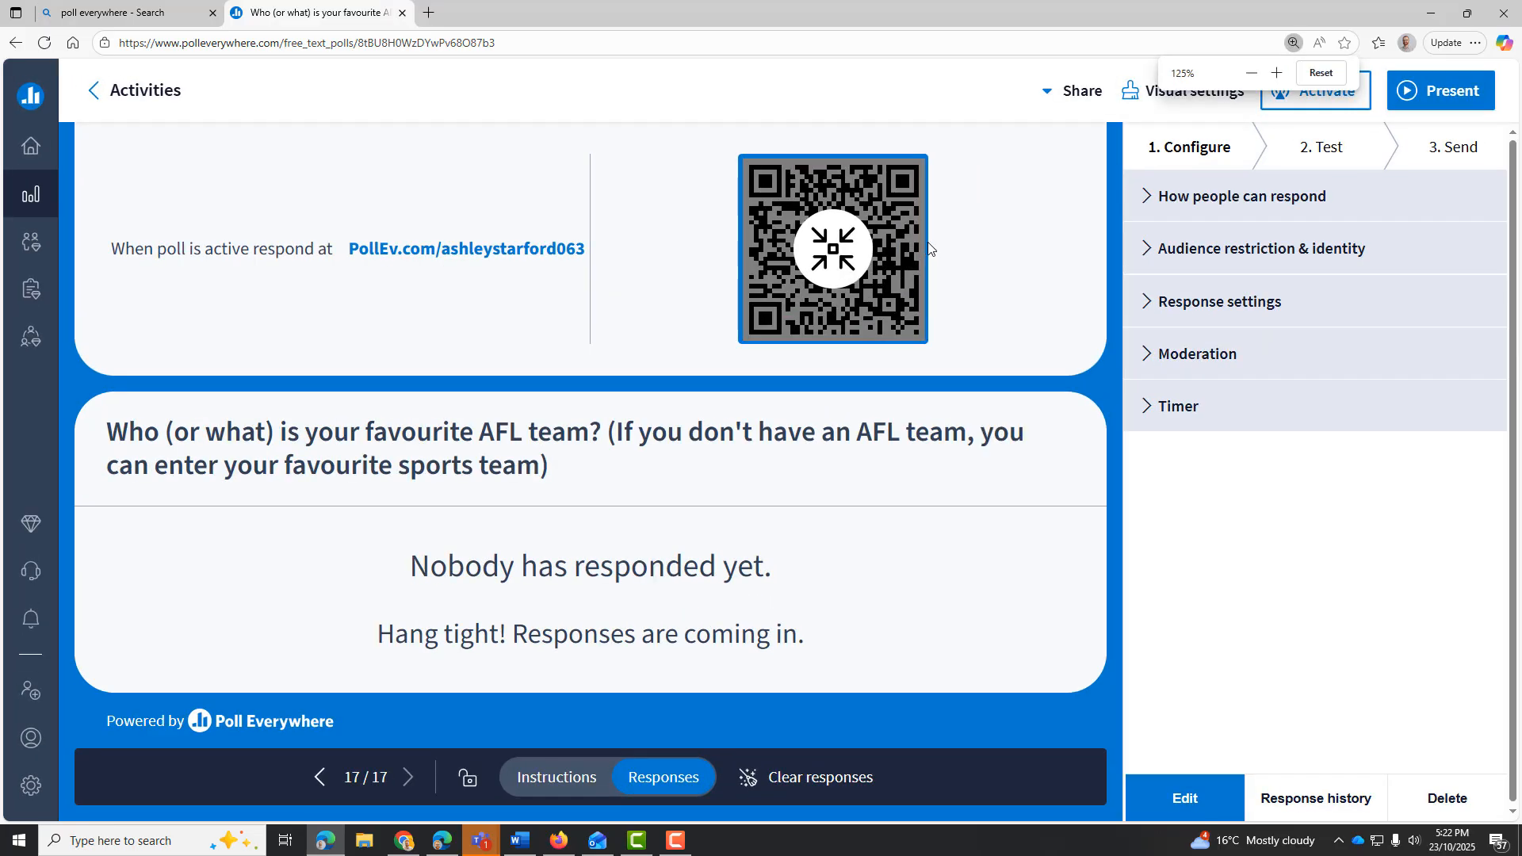
key(ctrl+plus)
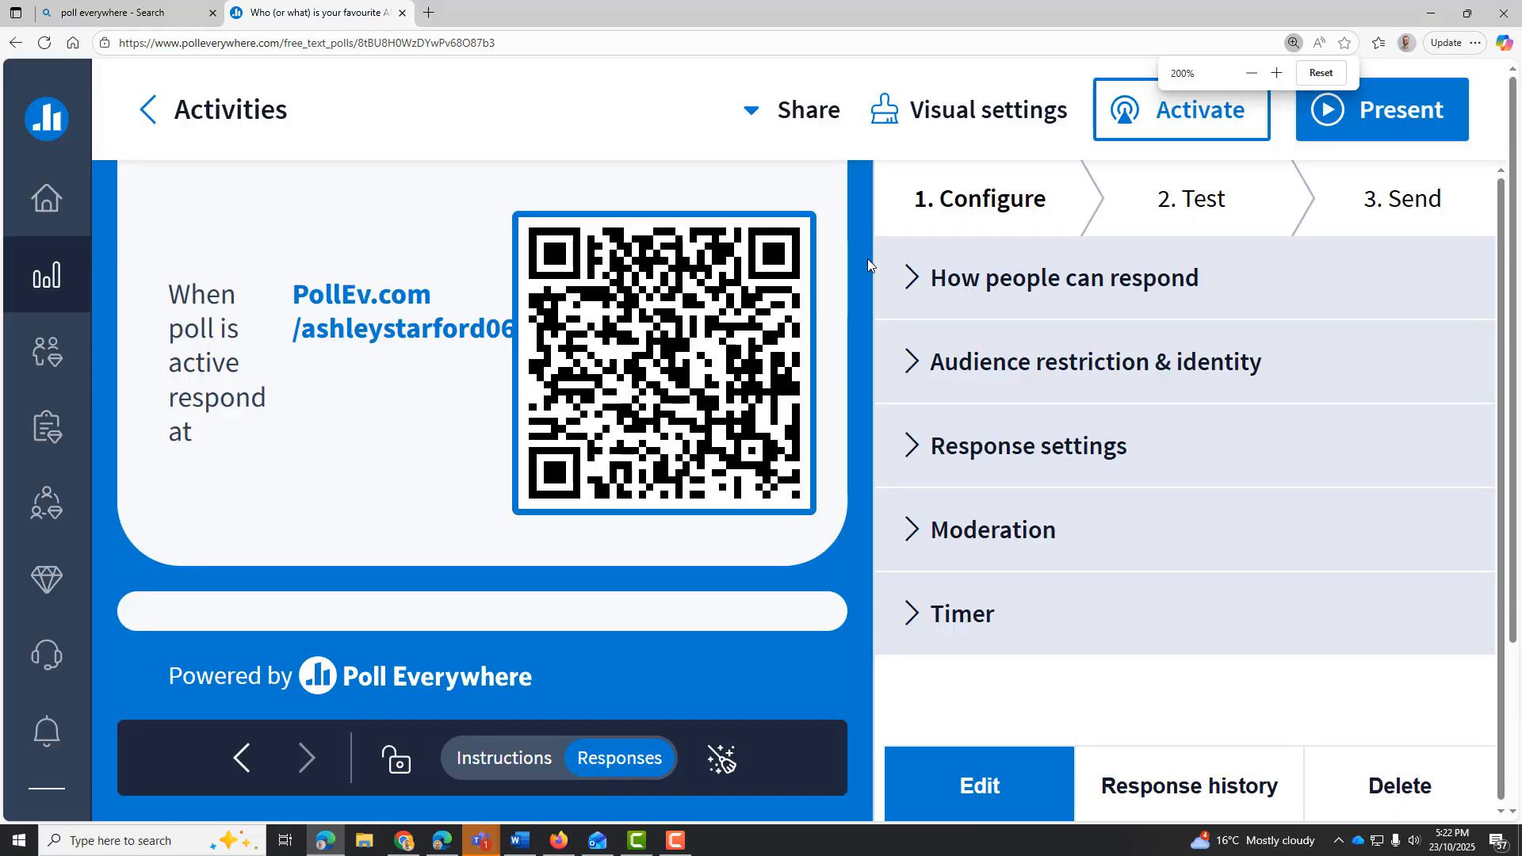
key(ctrl+plus)
key(ctrl+plus)
key(ctrl+minus)
key(ctrl+minus)
key(ctrl+minus)
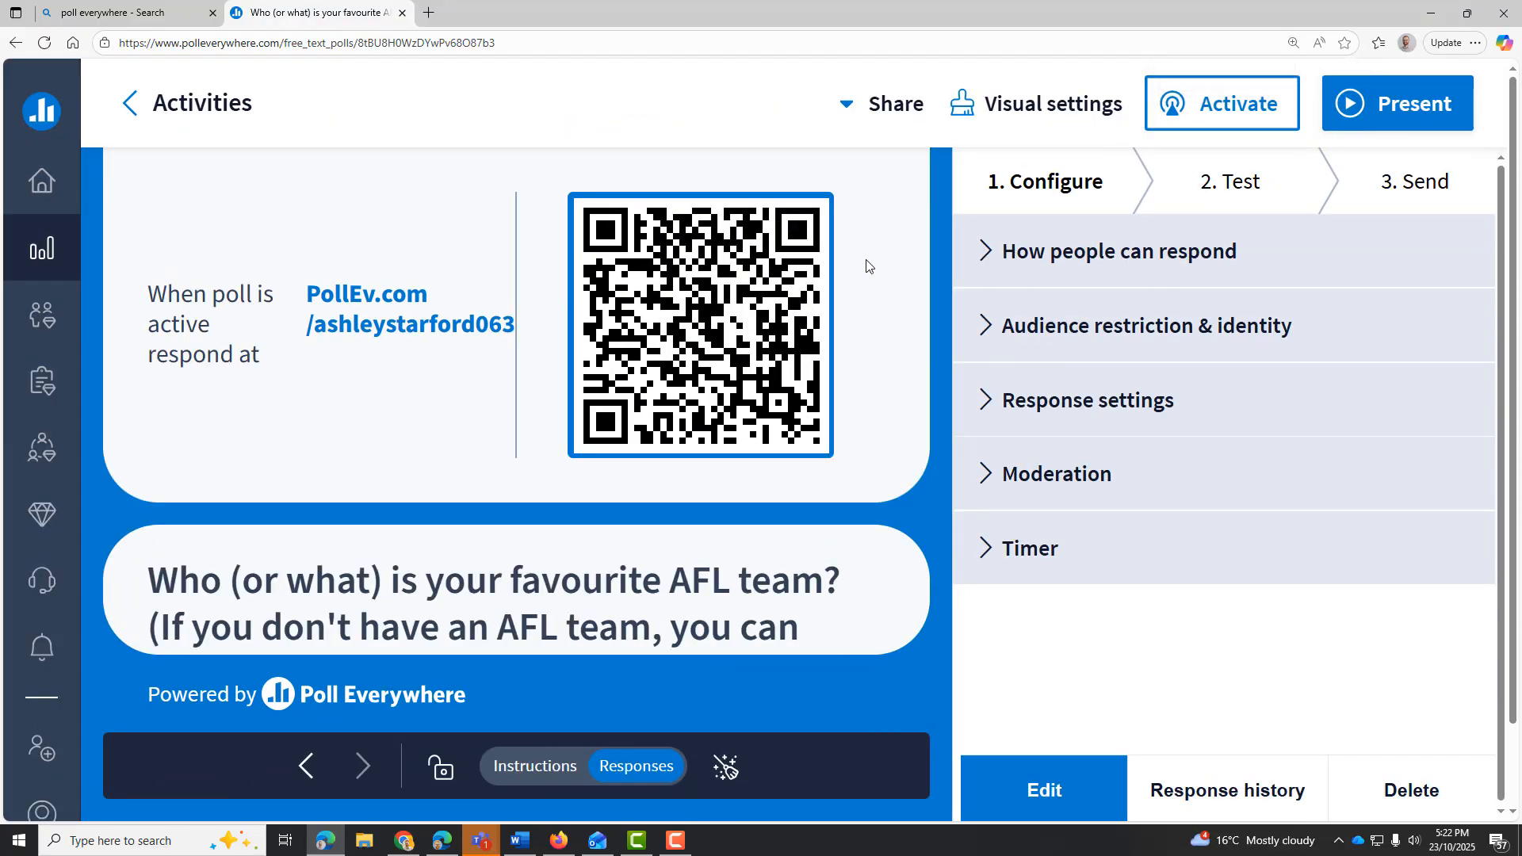
key(ctrl+minus)
key(ctrl+minus)
key(ctrl+minus)
key(ctrl+minus)
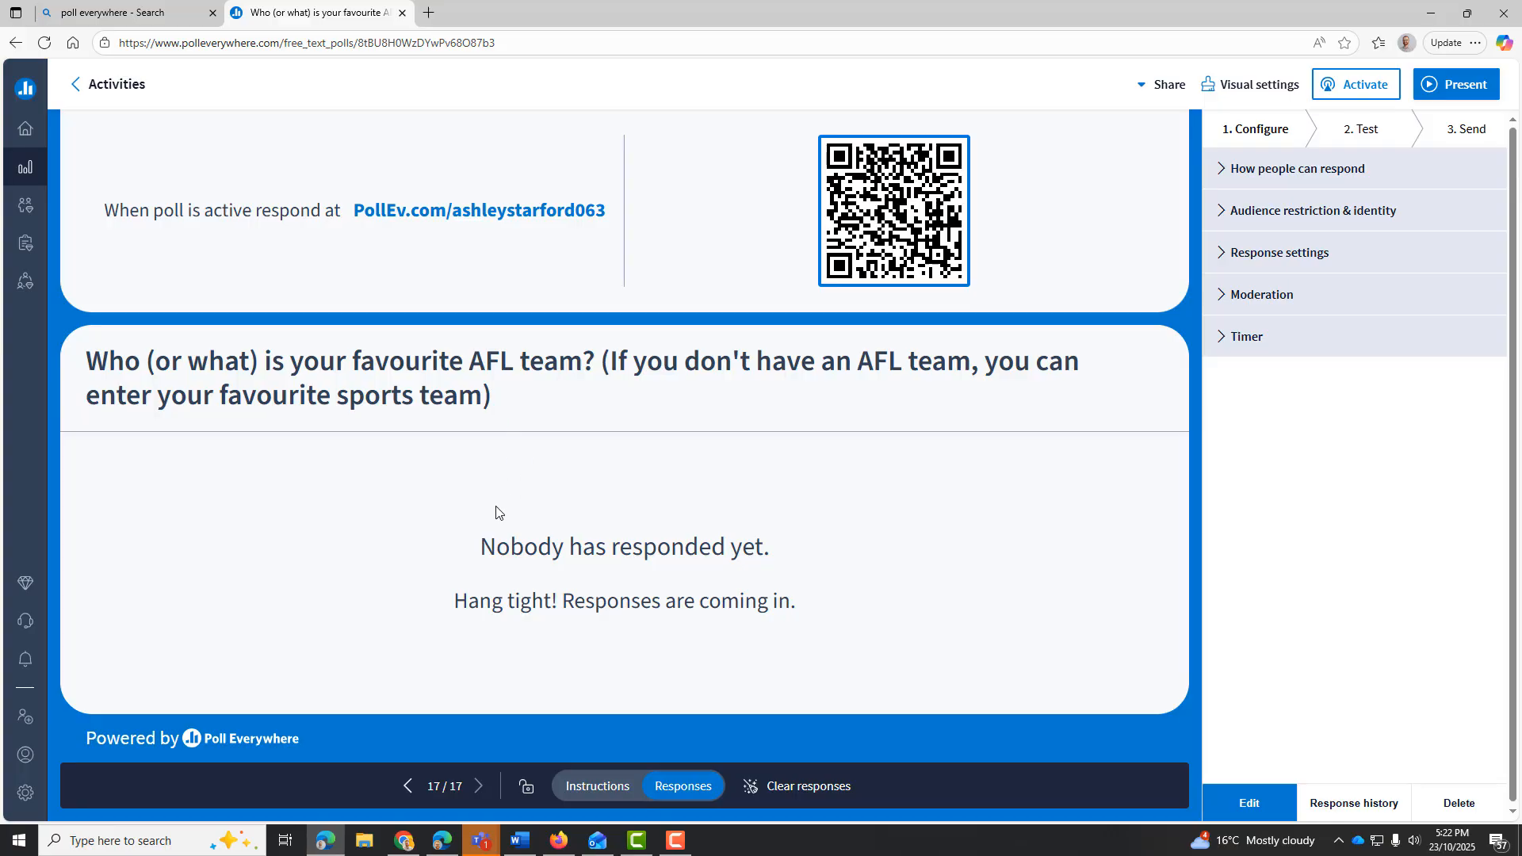
Check the poll's response area, view its response history page, and return to the activity
drag(486, 551, 834, 628)
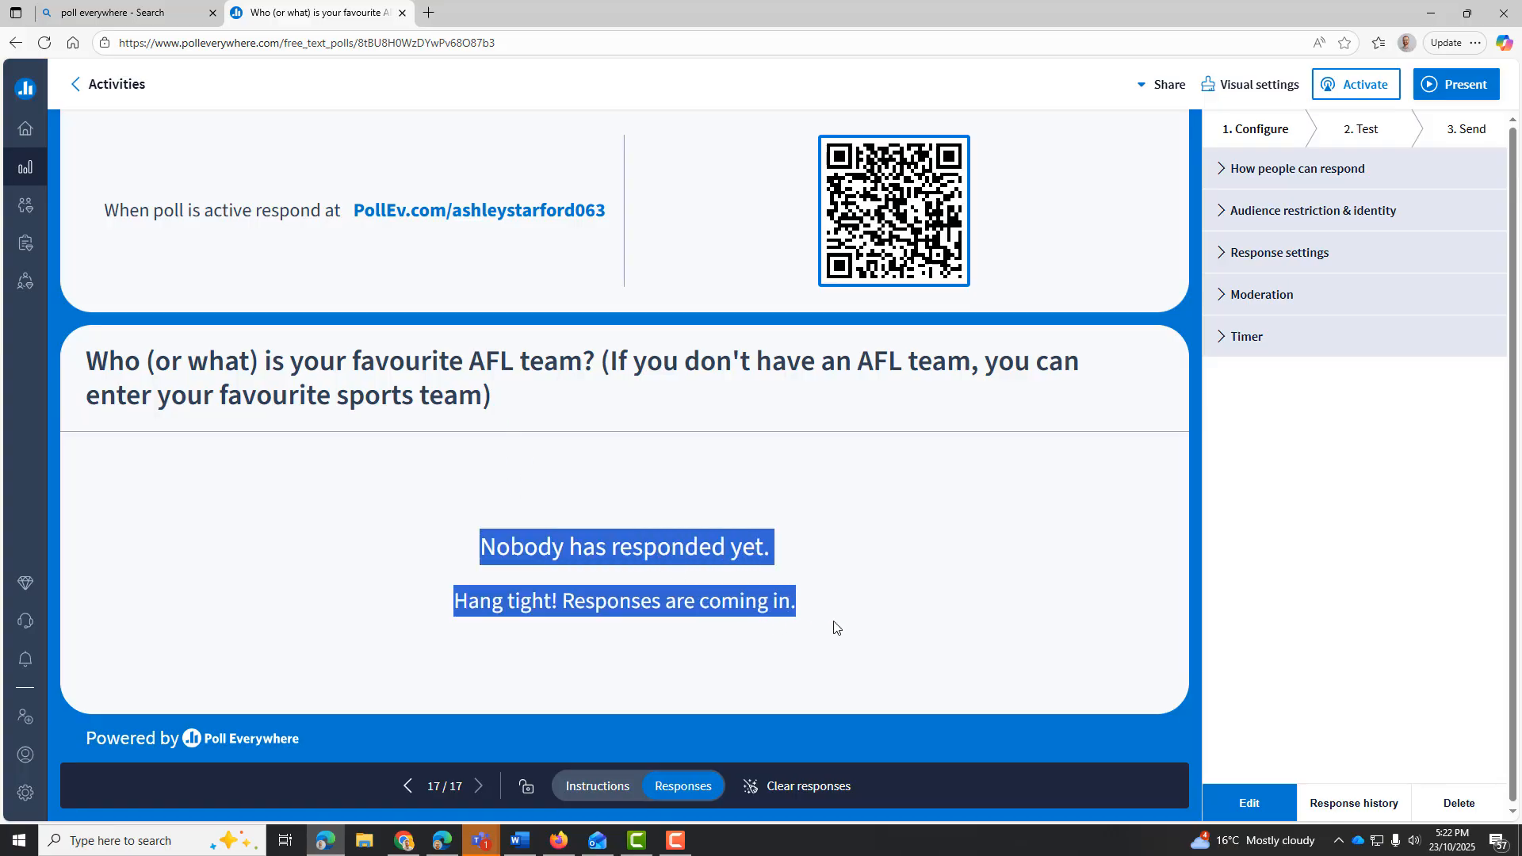
click(835, 628)
mouse_move(1380, 817)
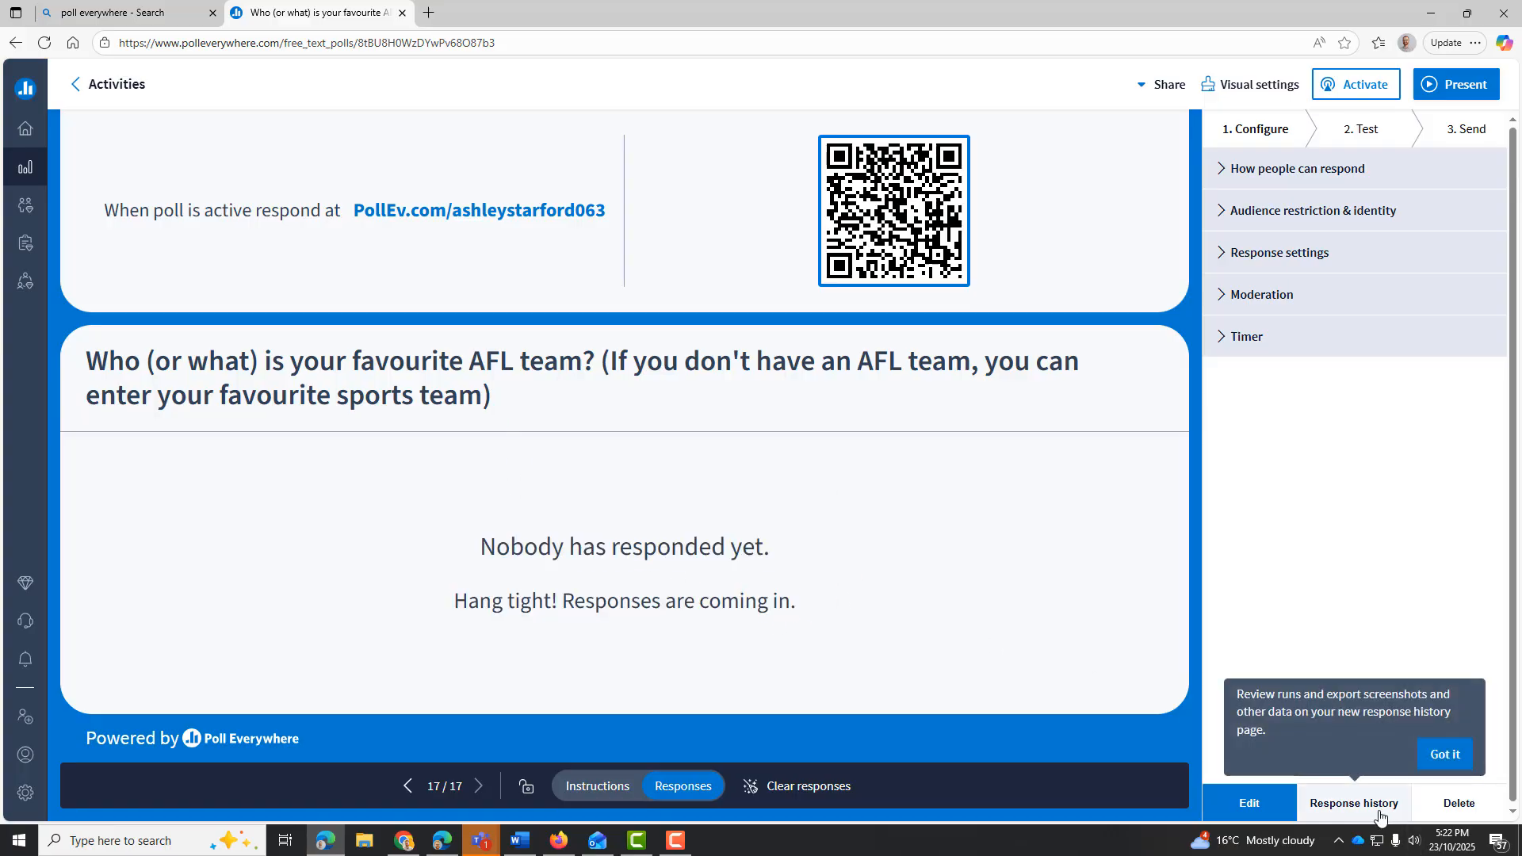
click(1374, 803)
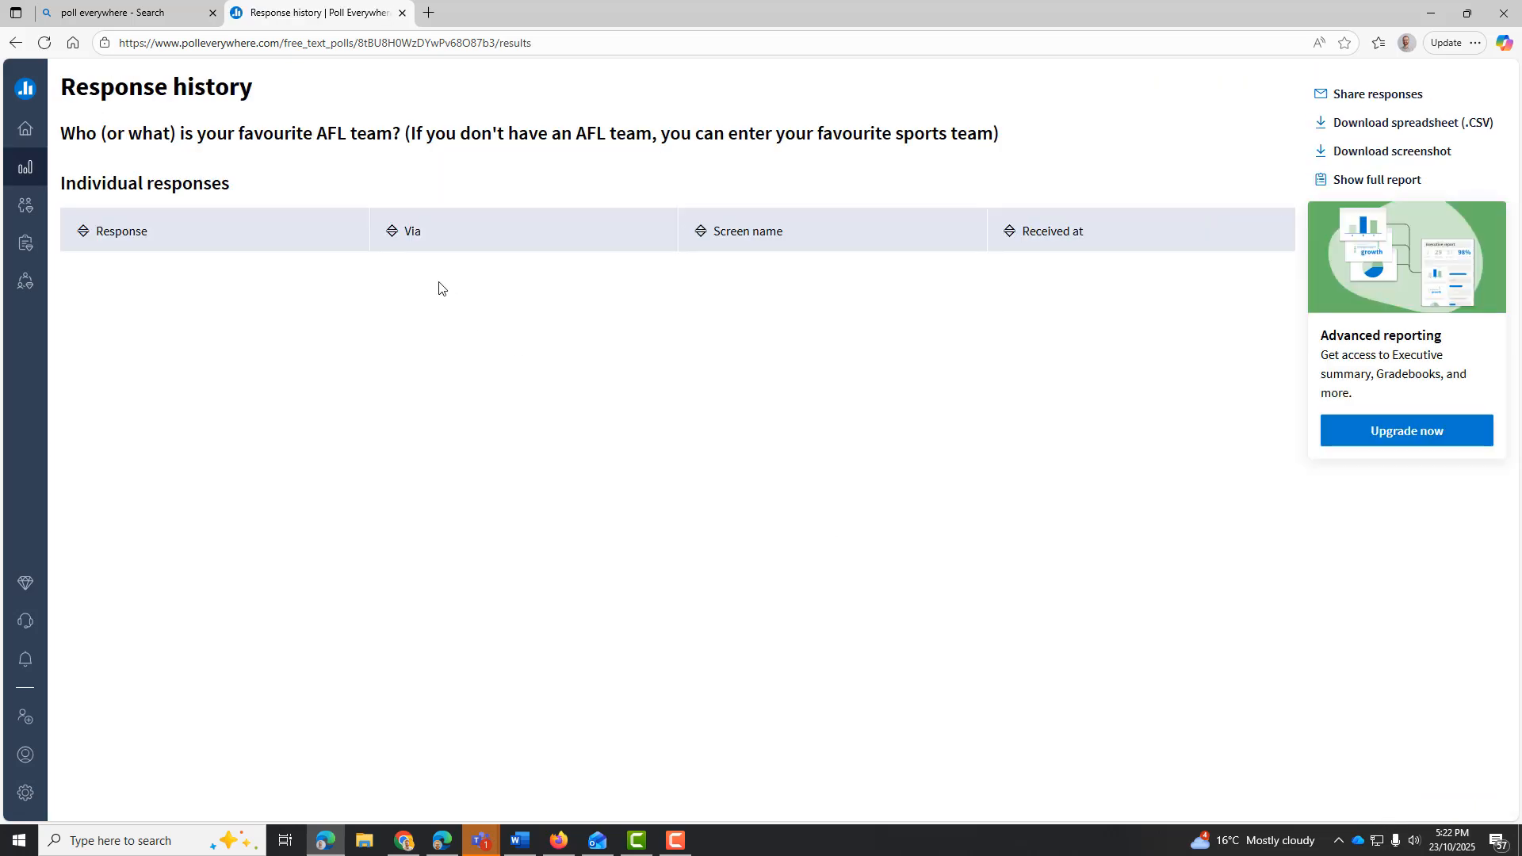
click(15, 44)
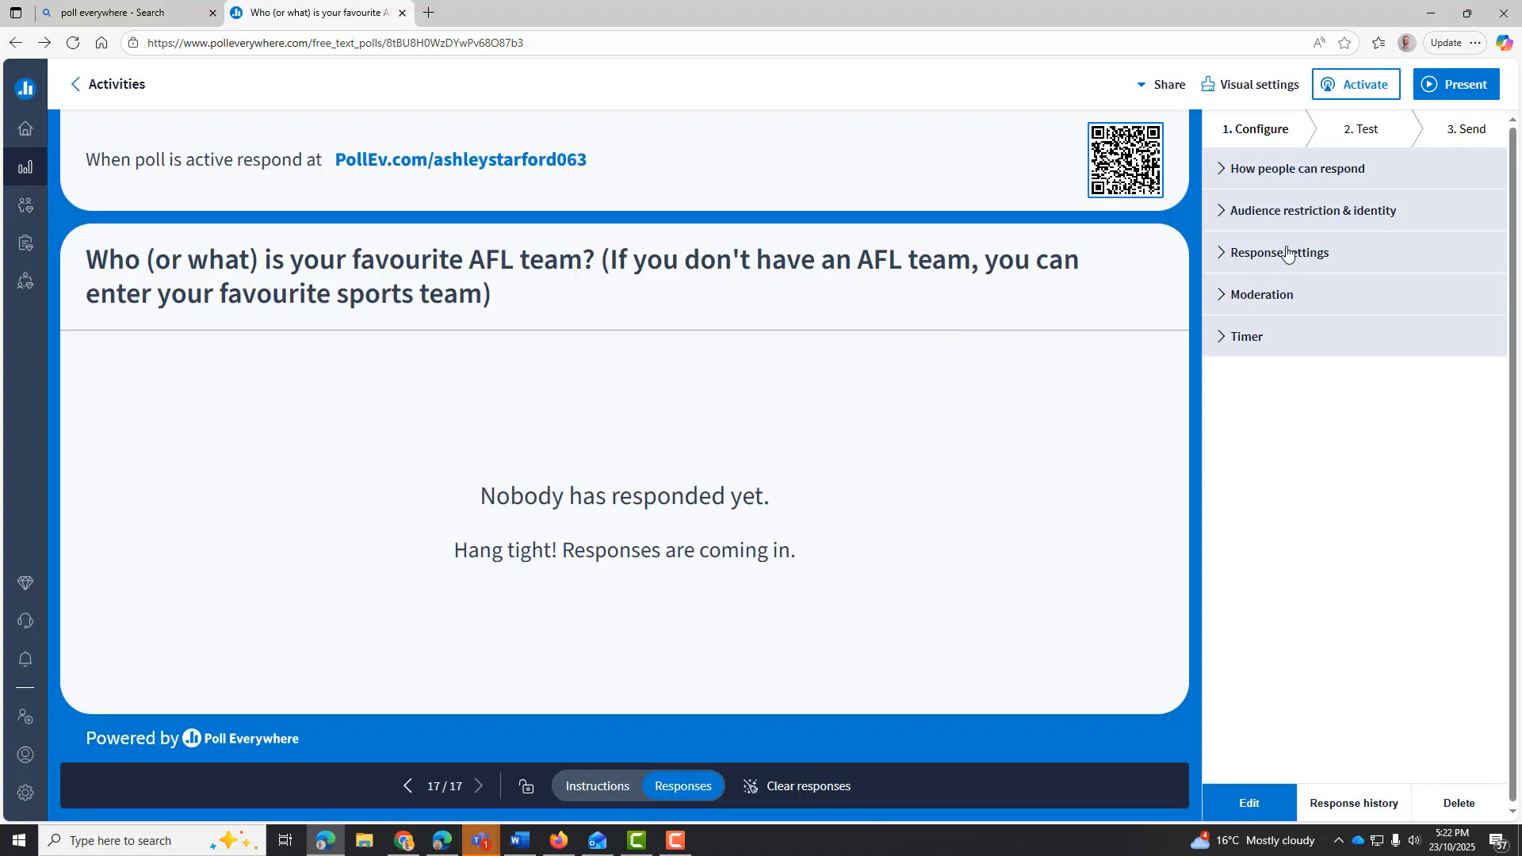
View the poll's Test preview and the Share and embed options in its Send settings
click(1381, 133)
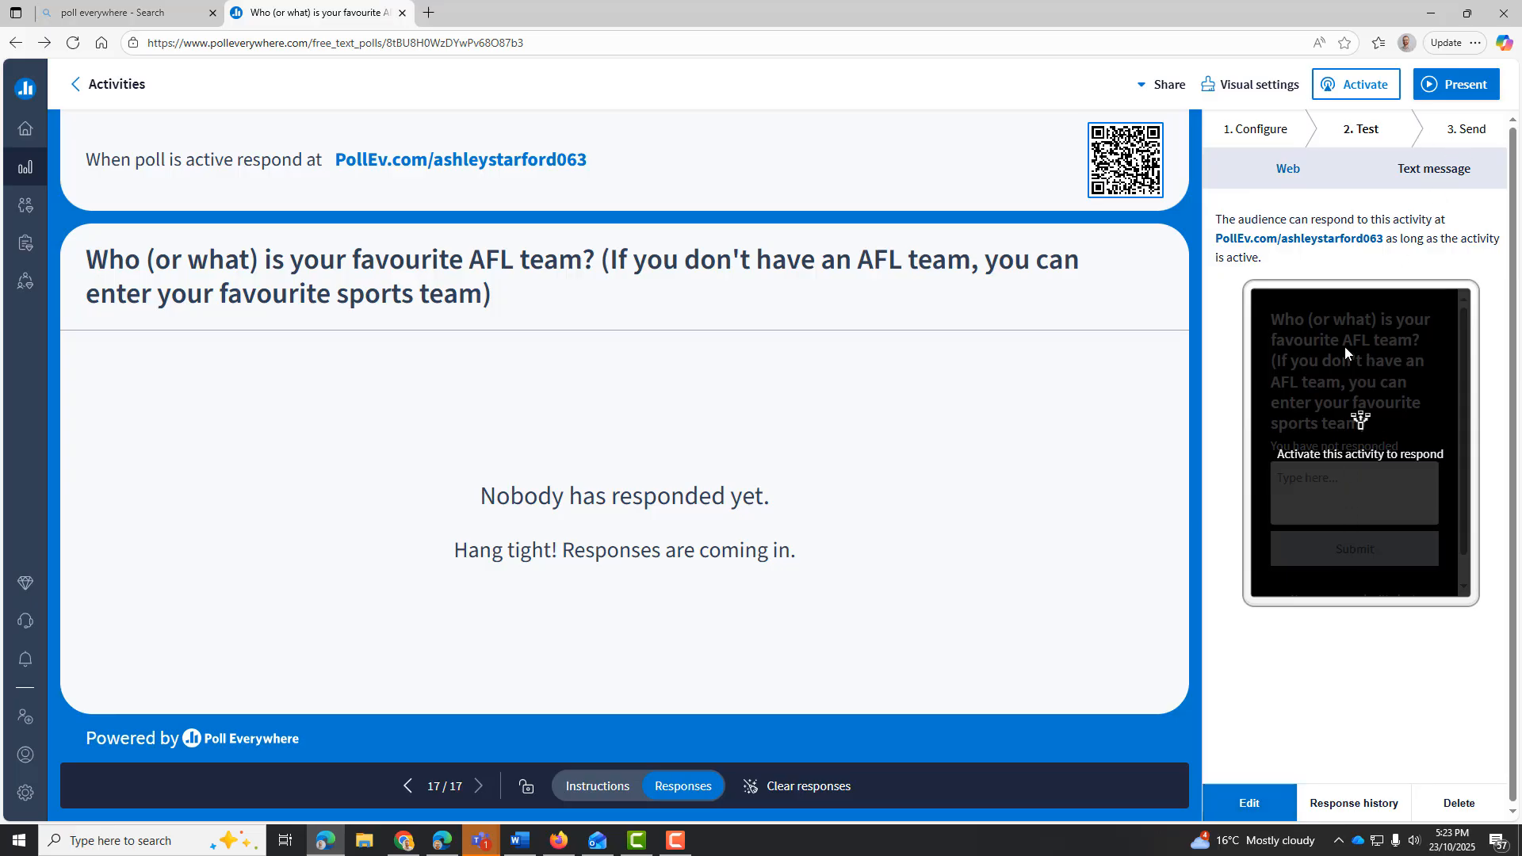
click(1464, 132)
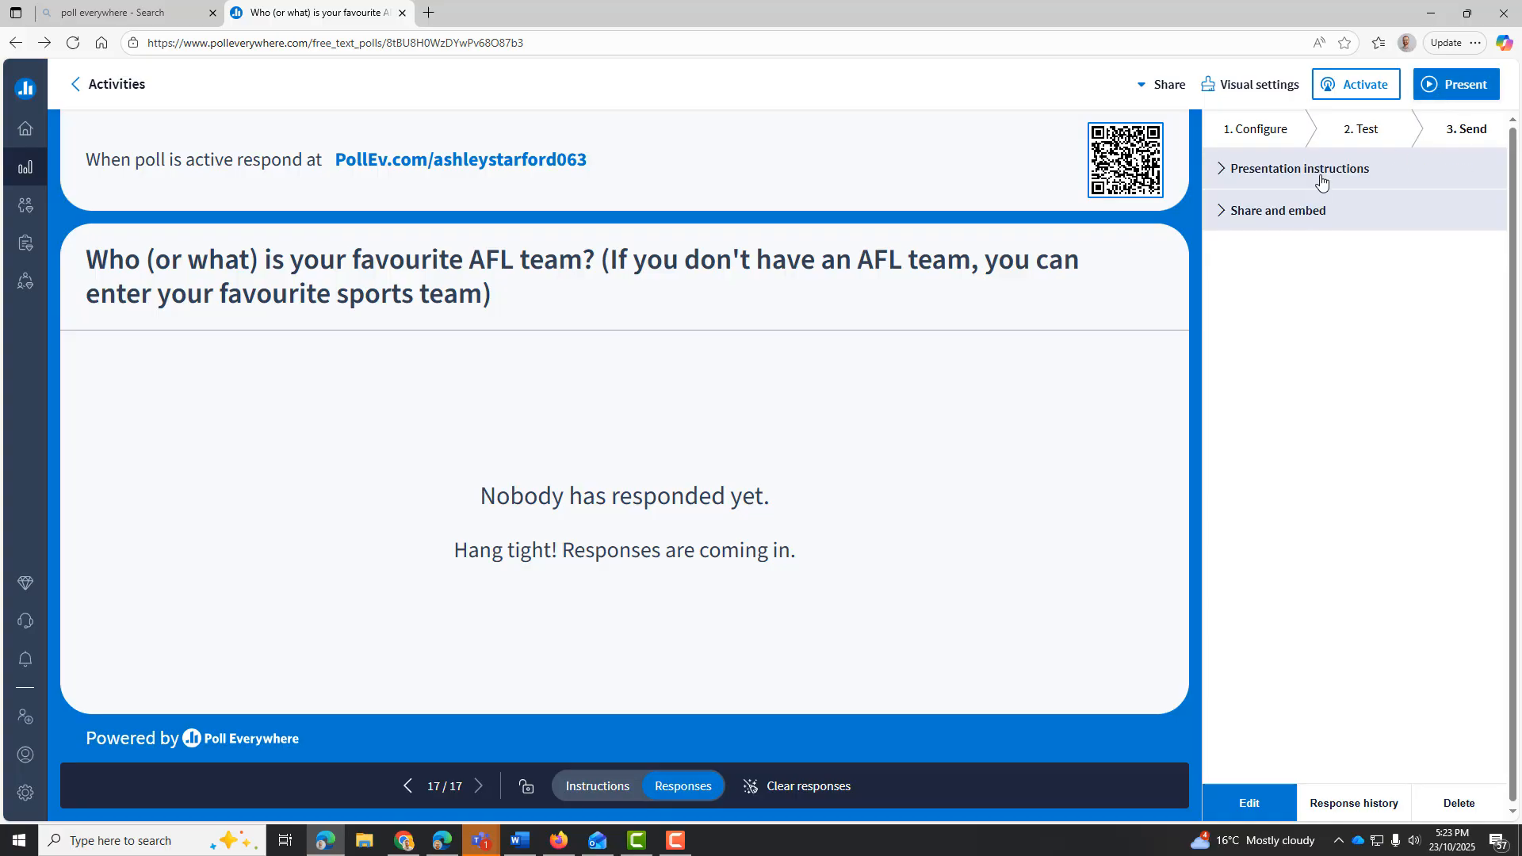
click(1302, 216)
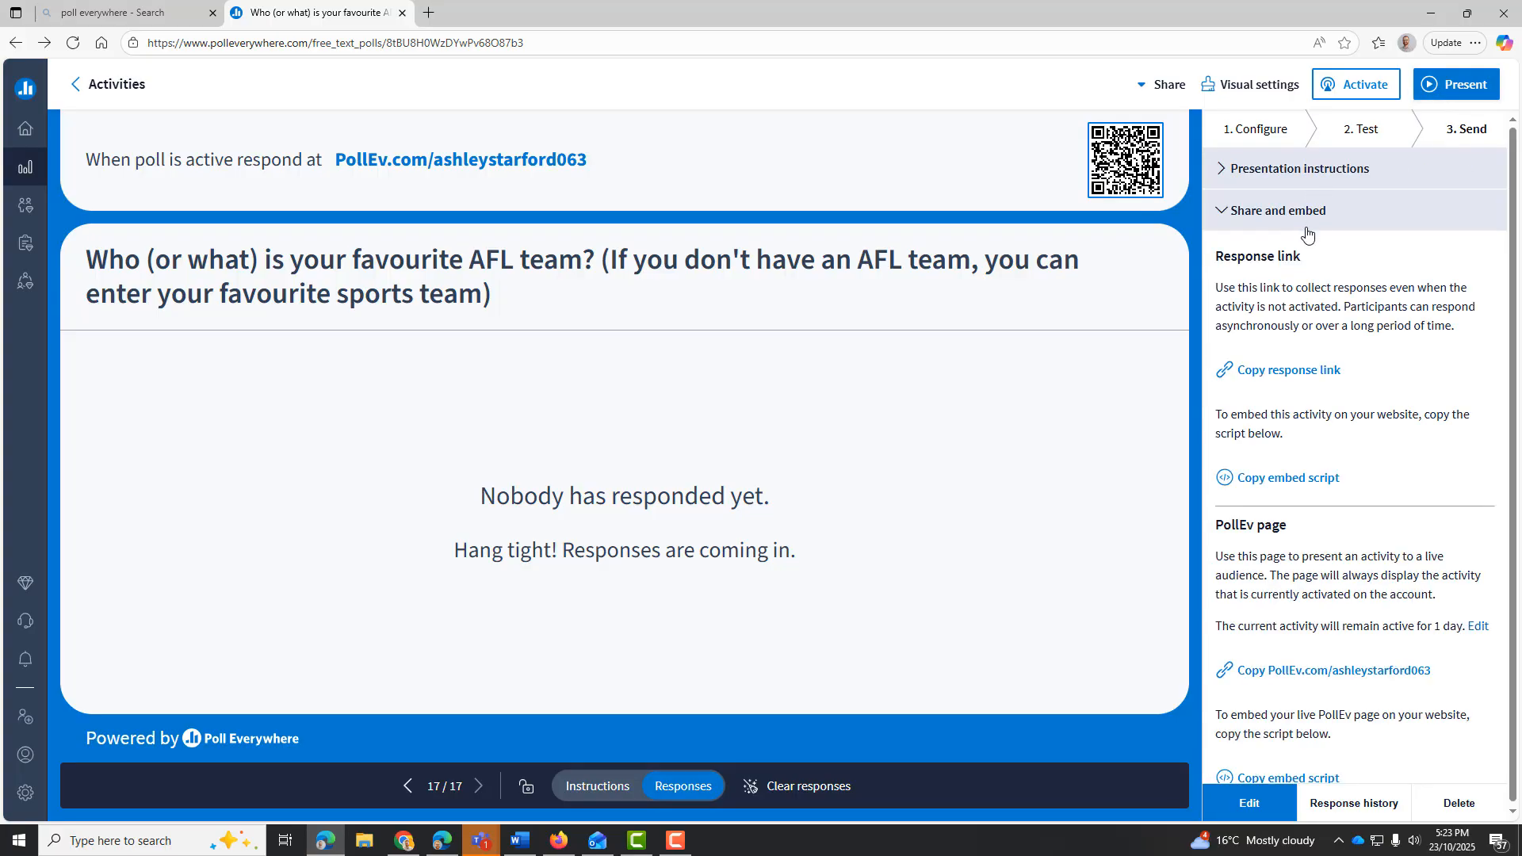
Examine the response link, PollEv page and live presentation view options under the poll's Share and embed settings
click(1307, 371)
scroll(1328, 428, down, 1)
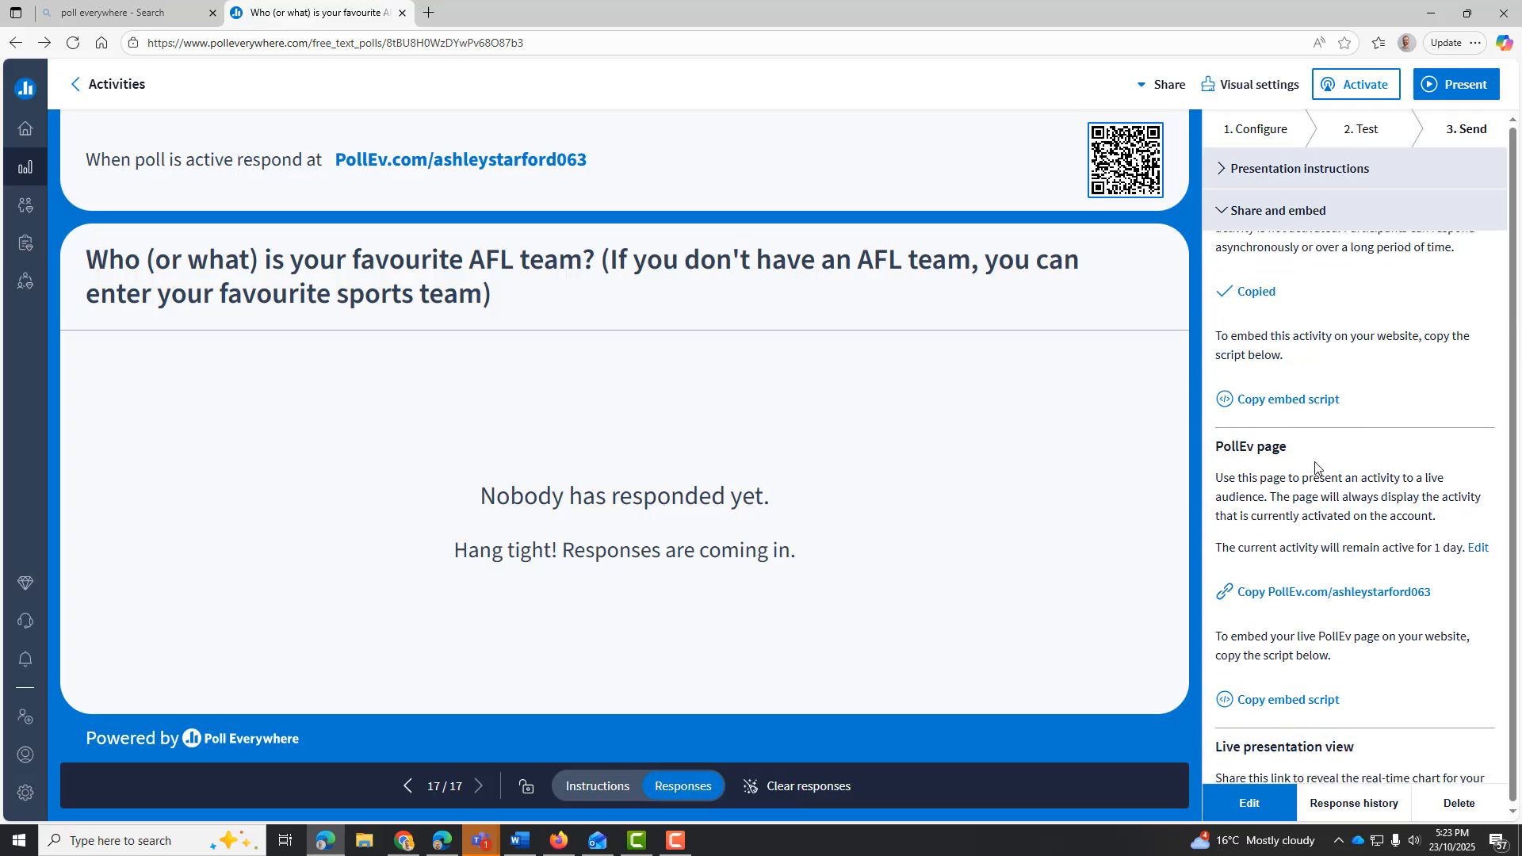
click(1312, 403)
scroll(1315, 410, down, 2)
scroll(1315, 410, up, 2)
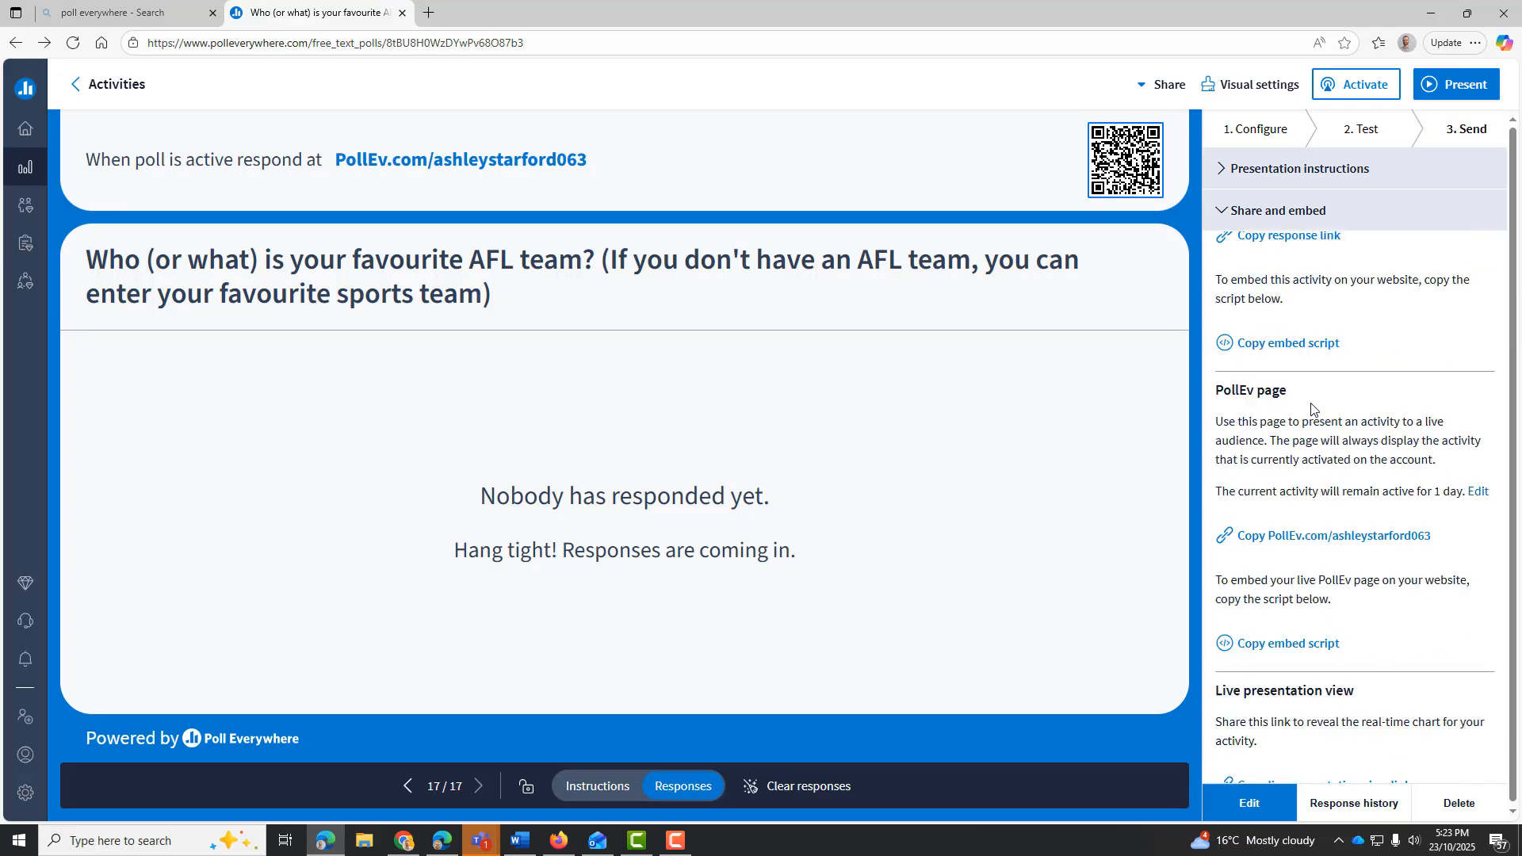
scroll(1313, 409, down, 2)
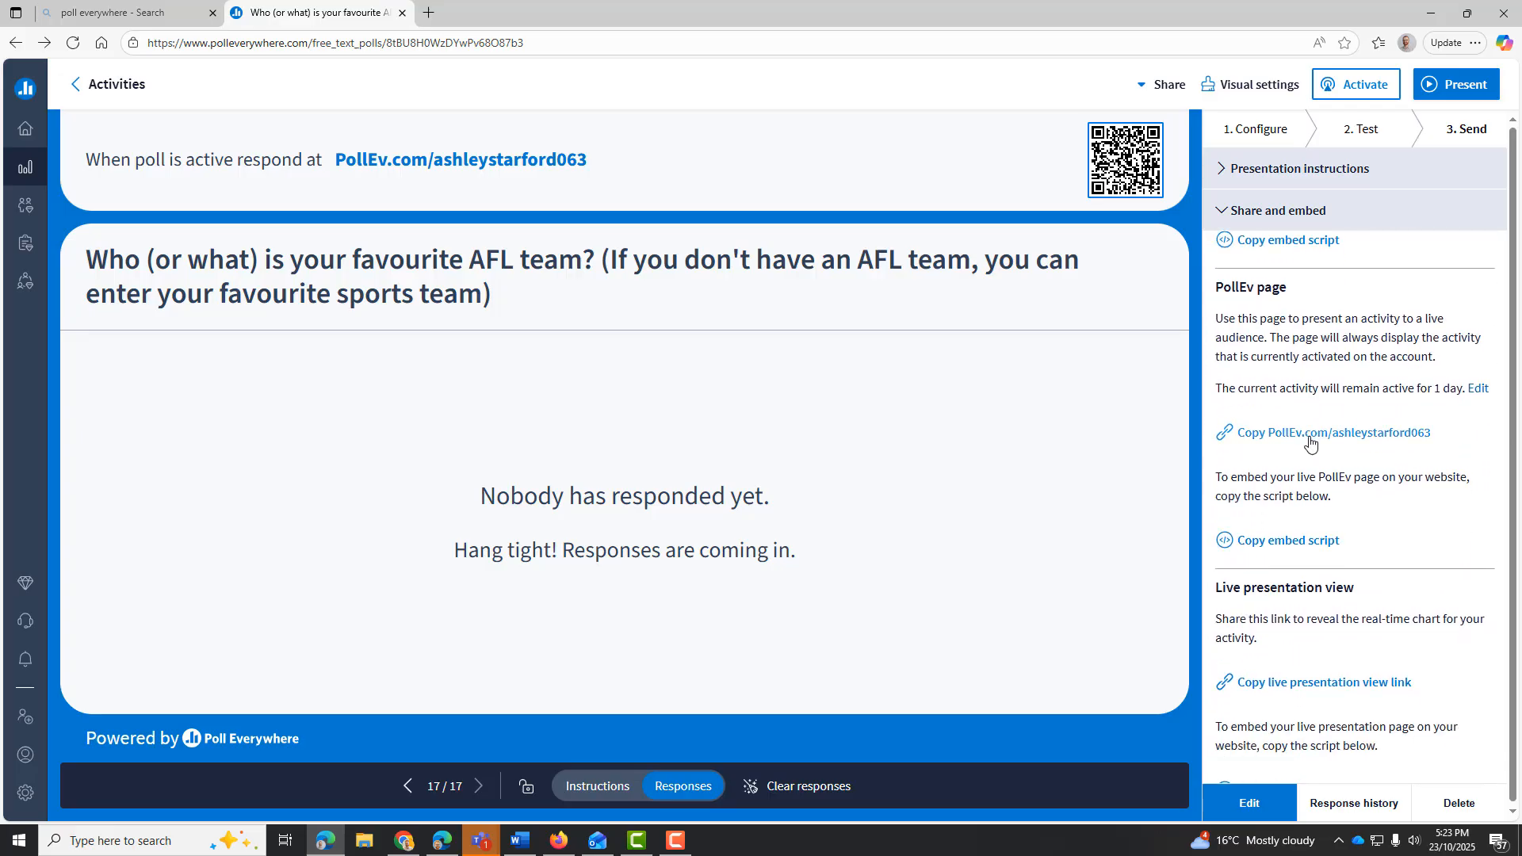
click(1312, 436)
scroll(1311, 438, down, 1)
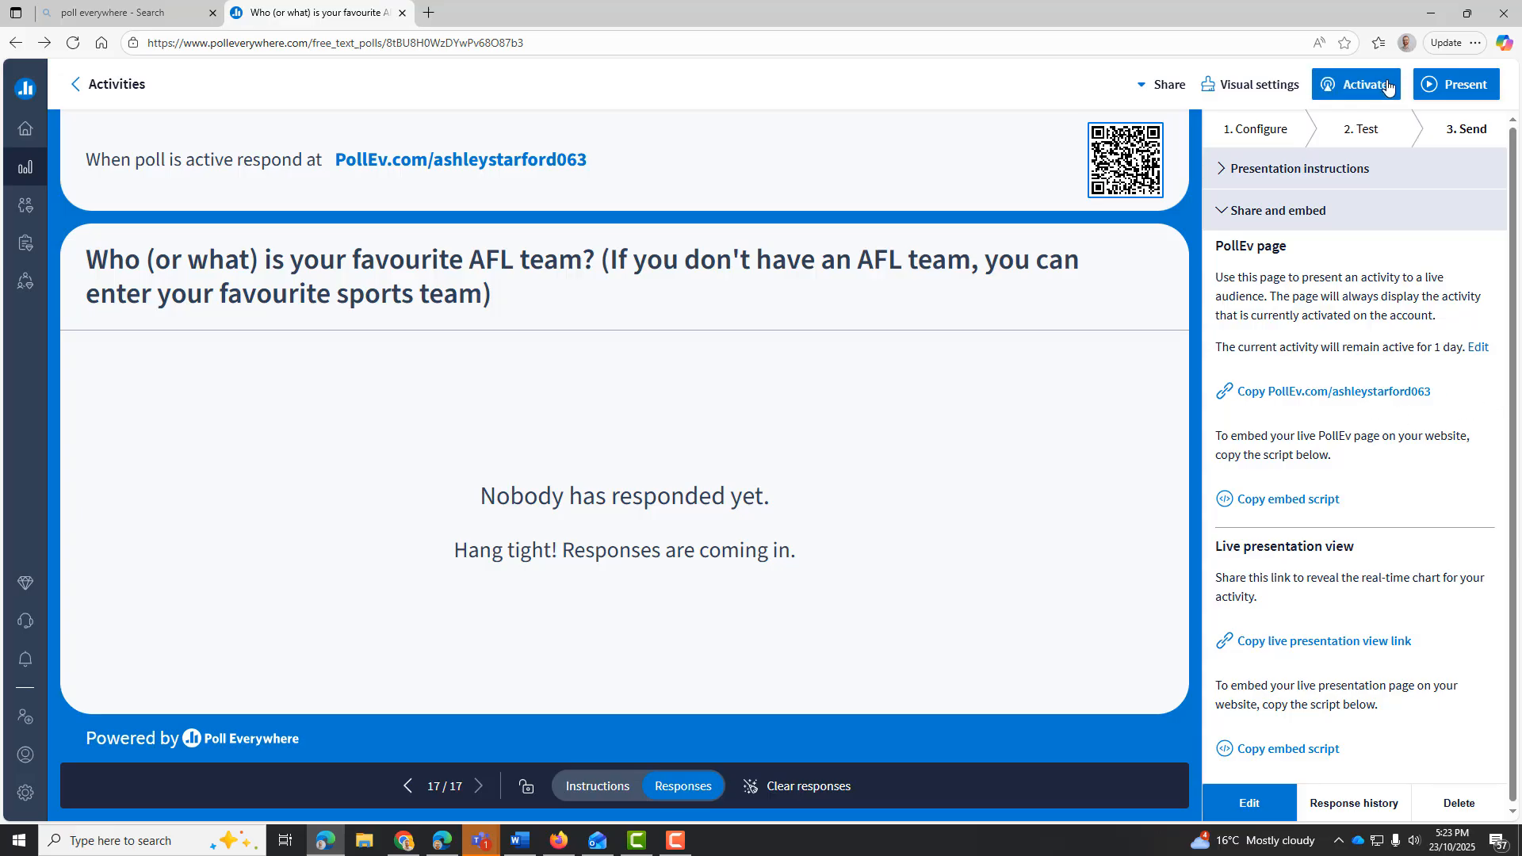
Activate the AFL team poll and copy the presenter's username from the PollEv page link
drag(1434, 392, 1331, 404)
key(ctrl+c)
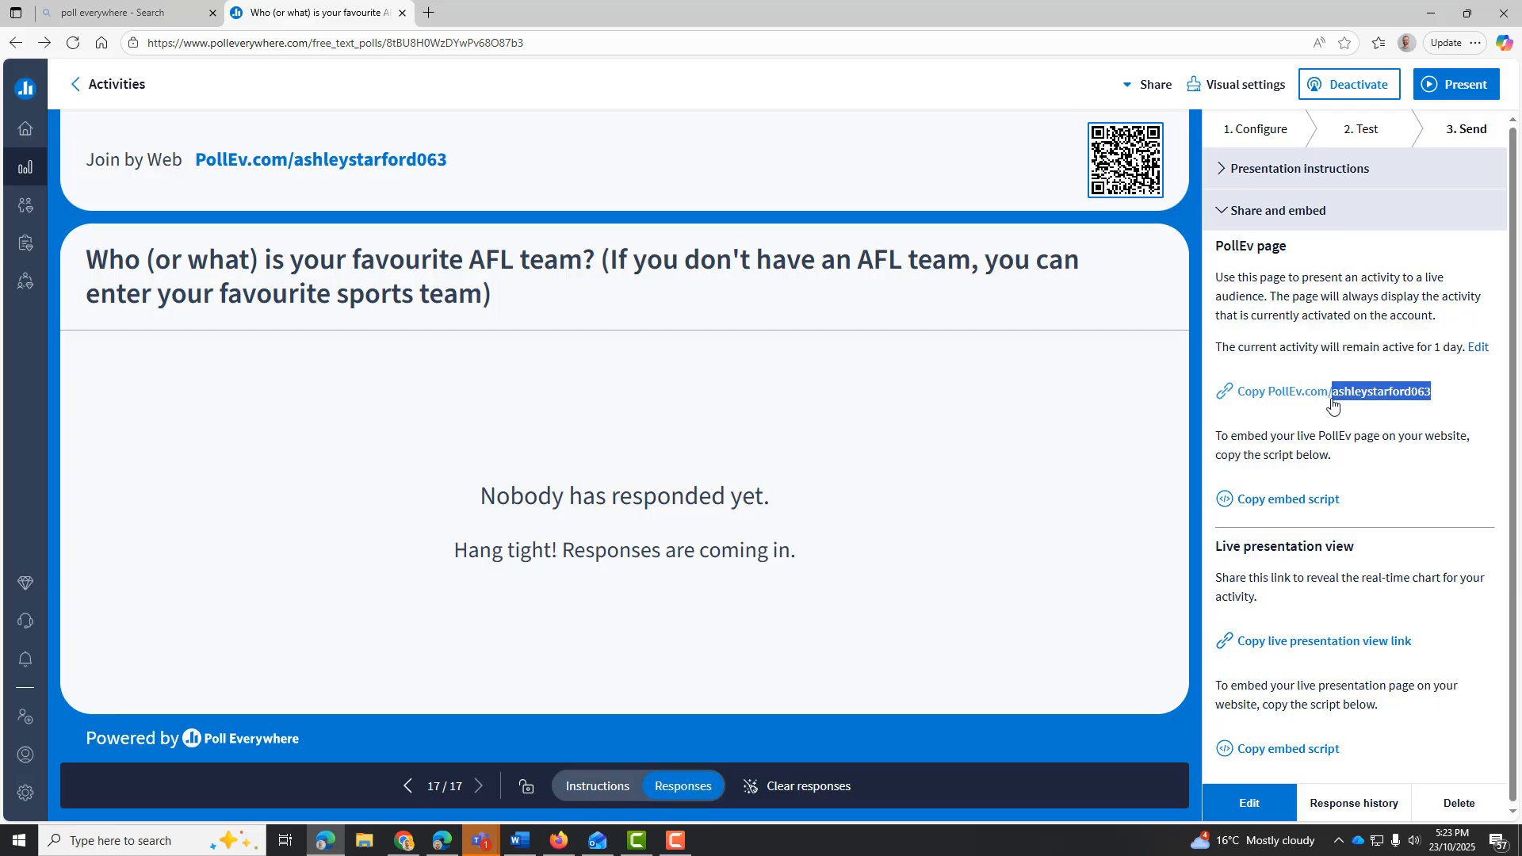
Search the web for "poll everywhere" in a new browser tab and open the pollev.com participant site
click(428, 12)
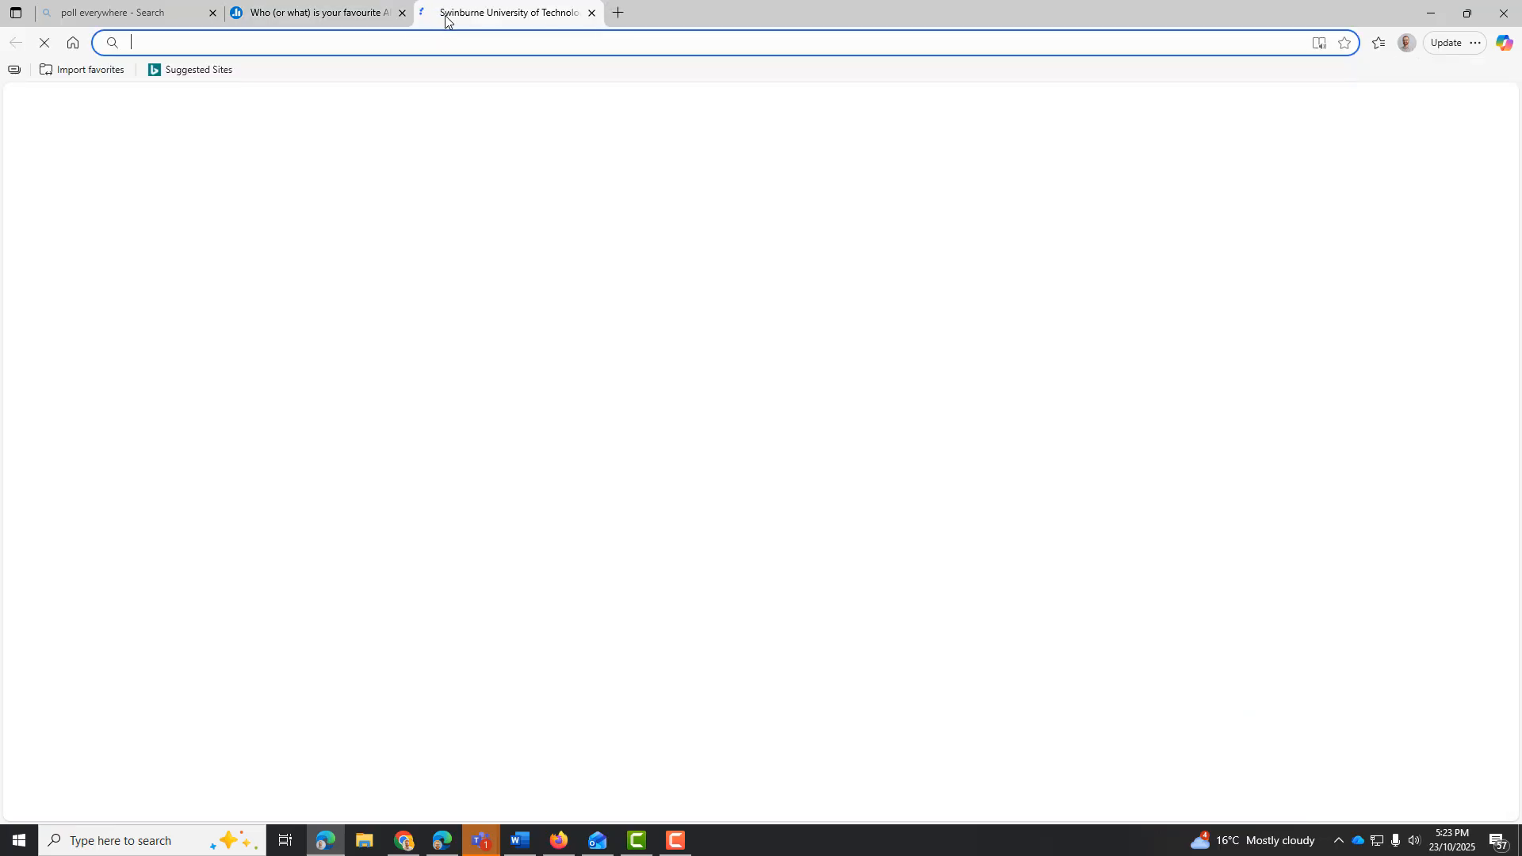
text(a)
key(BackSpace)
key(BackSpace)
text(poll everywhere)
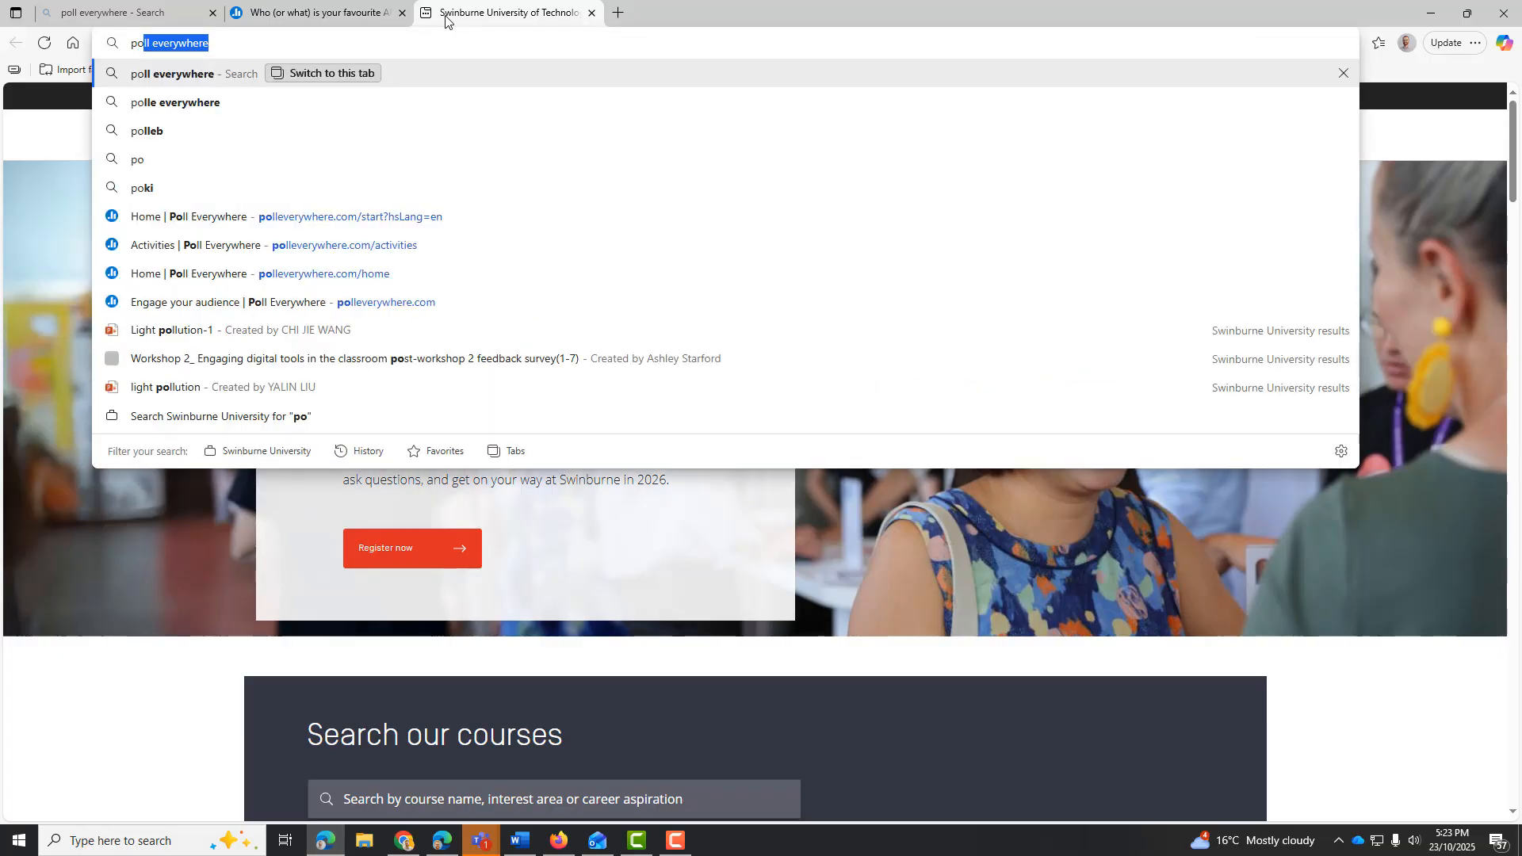
key(Return)
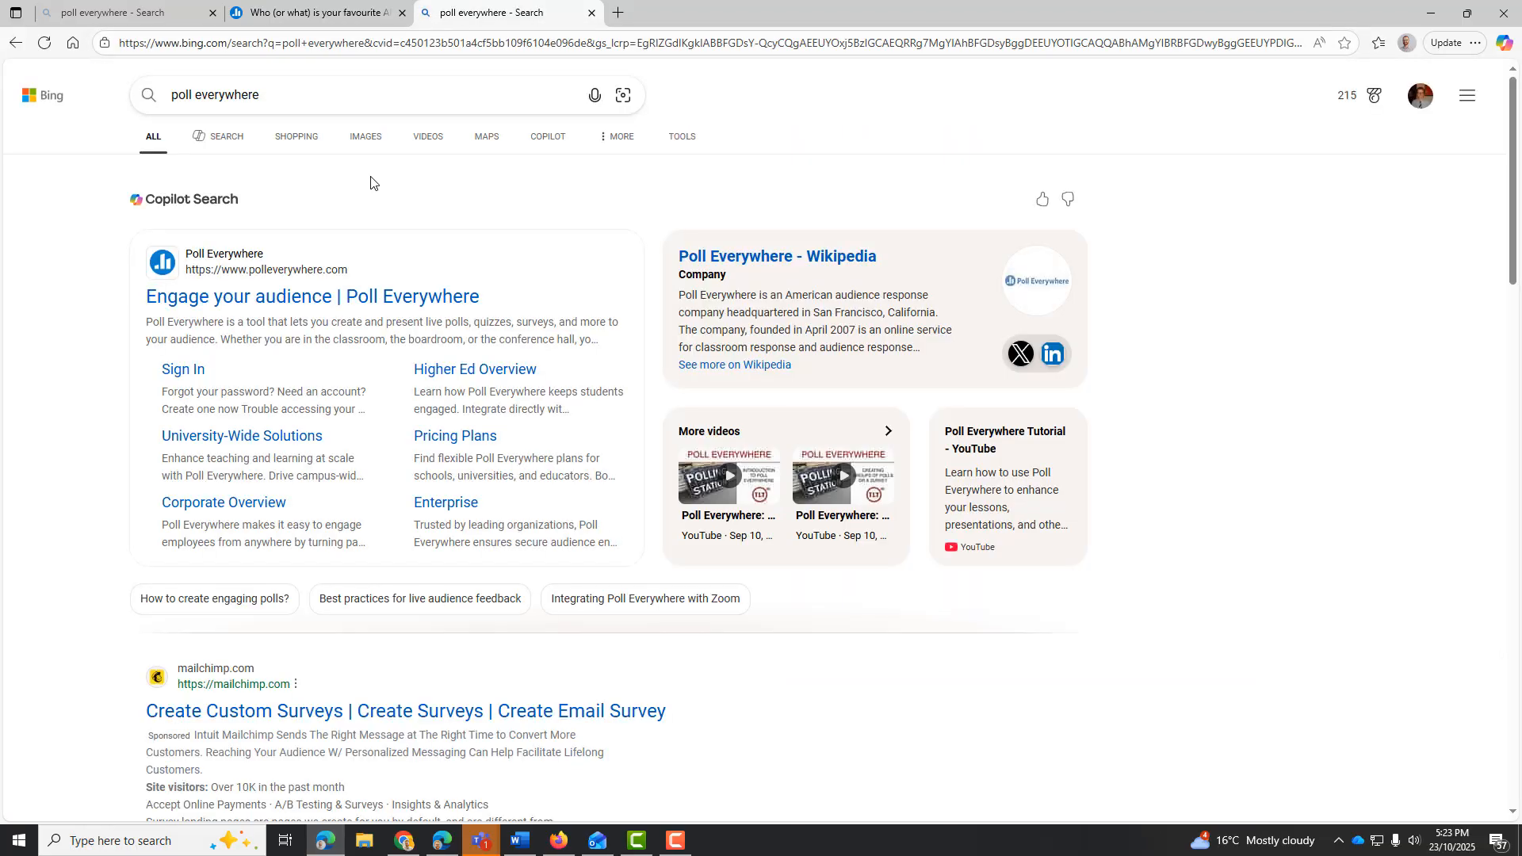
scroll(368, 194, down, 2)
scroll(369, 201, down, 2)
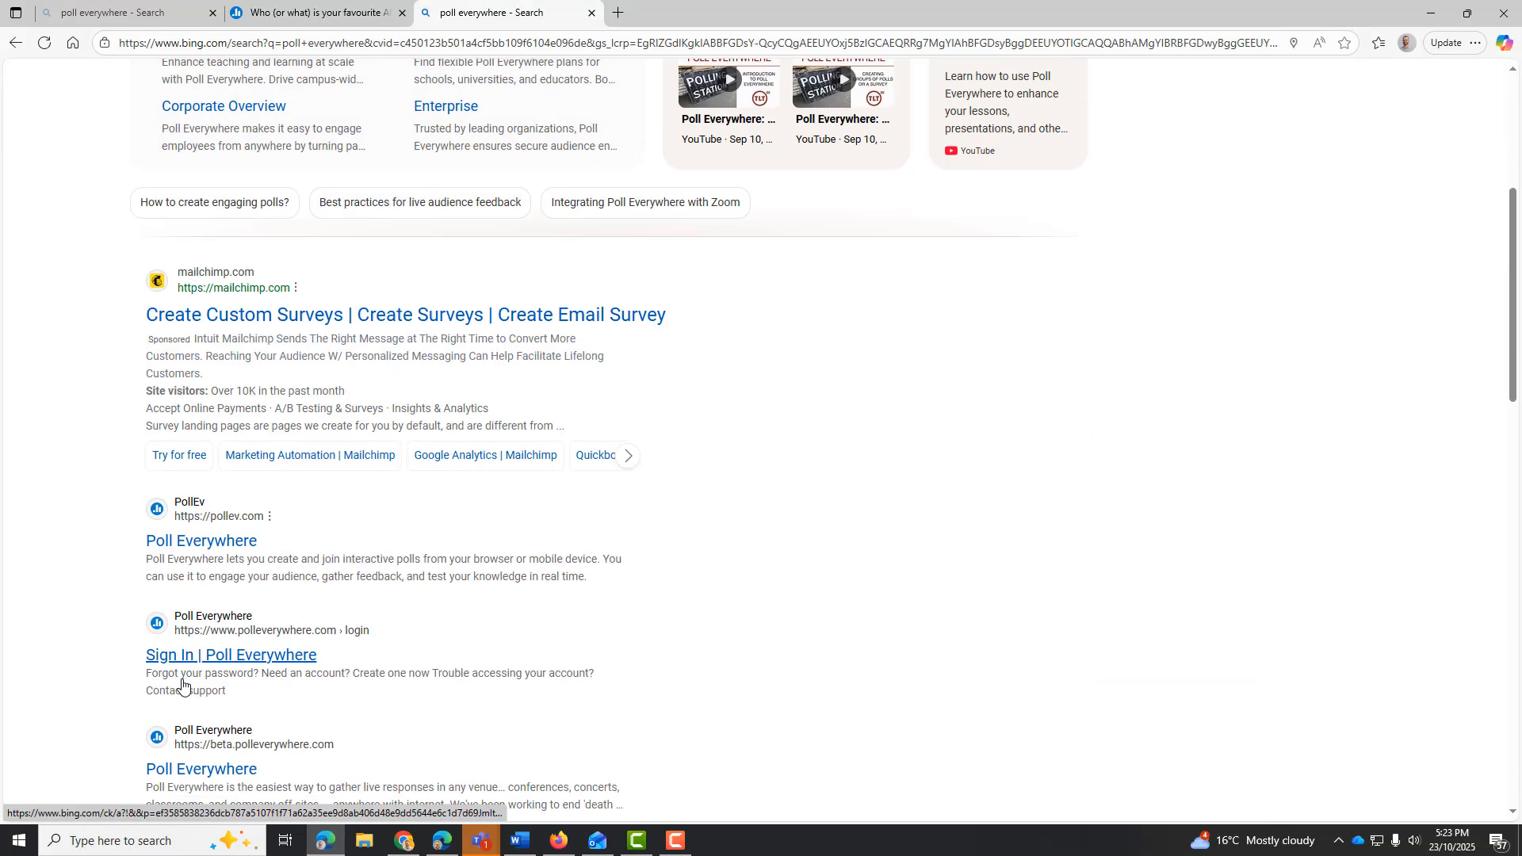
click(204, 534)
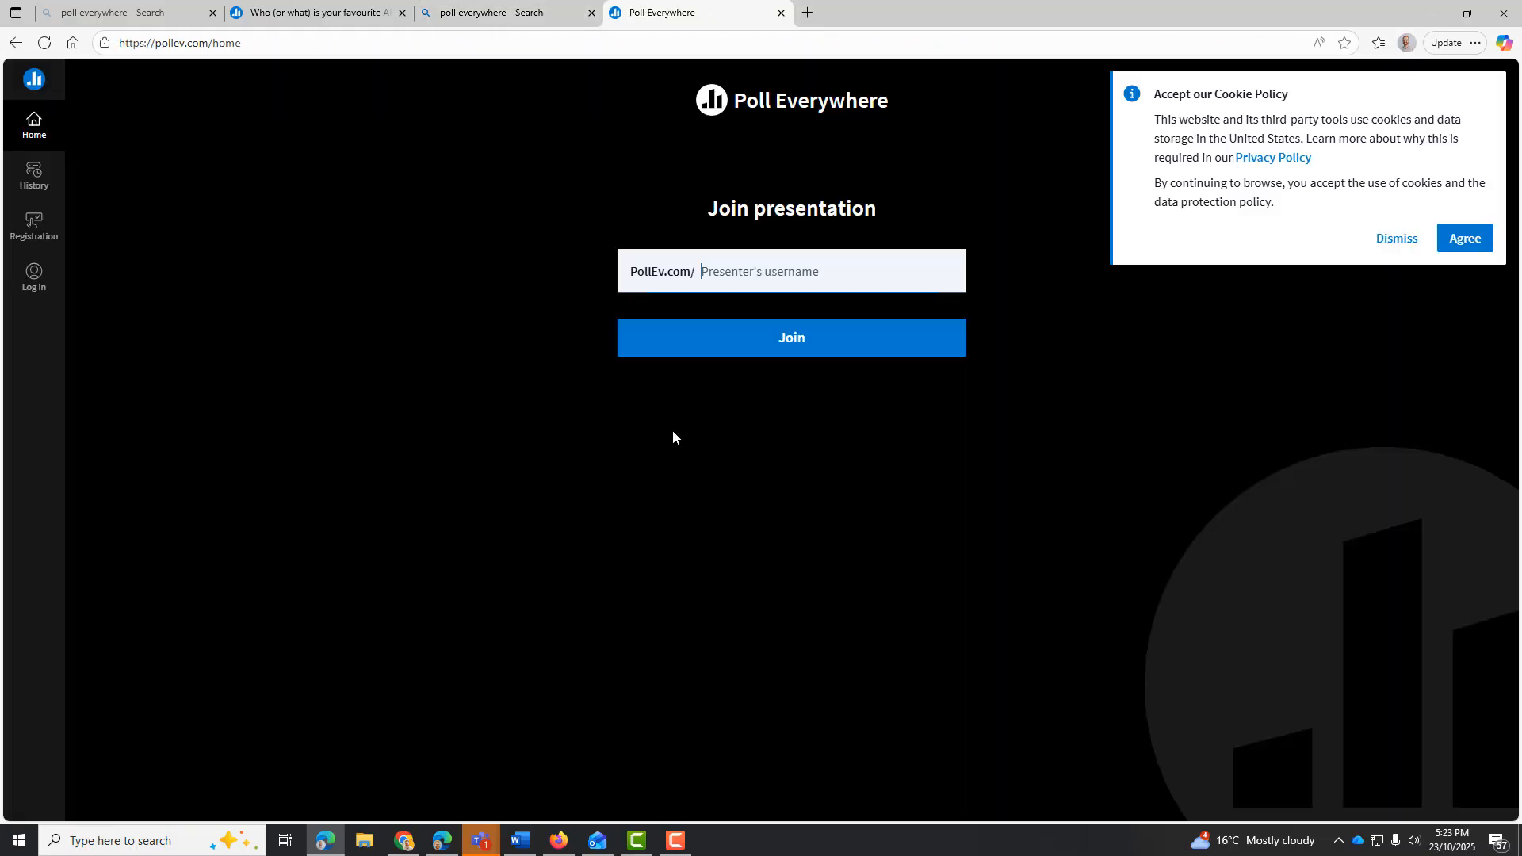
Join the presentation with the copied presenter's username and skip entering a screen name
key(ctrl+v)
click(787, 336)
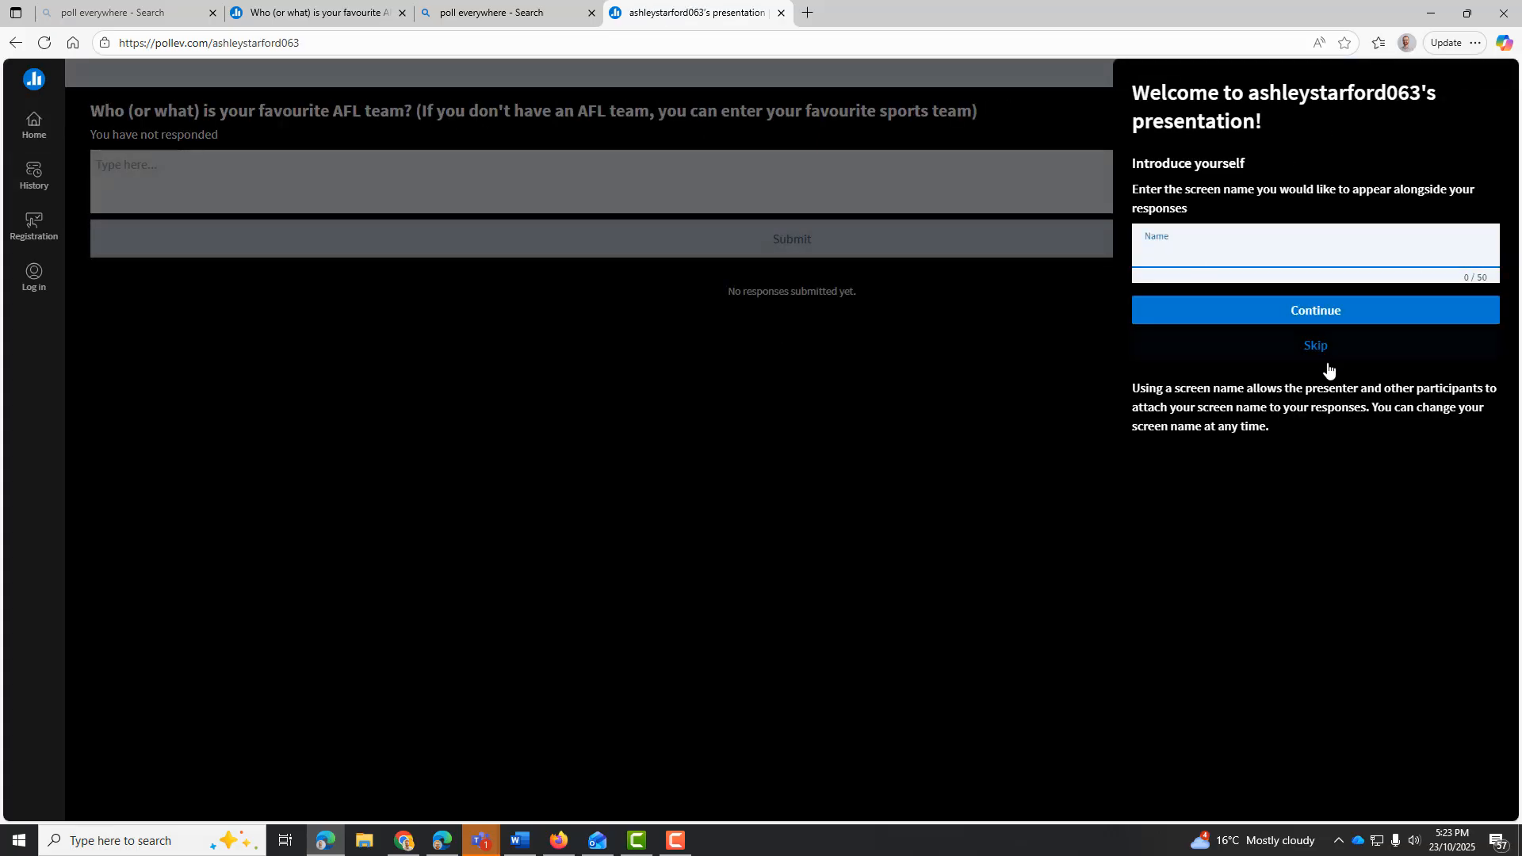
click(1318, 345)
Submit "Melbourne Demons" as a participant response to the AFL team question
click(843, 176)
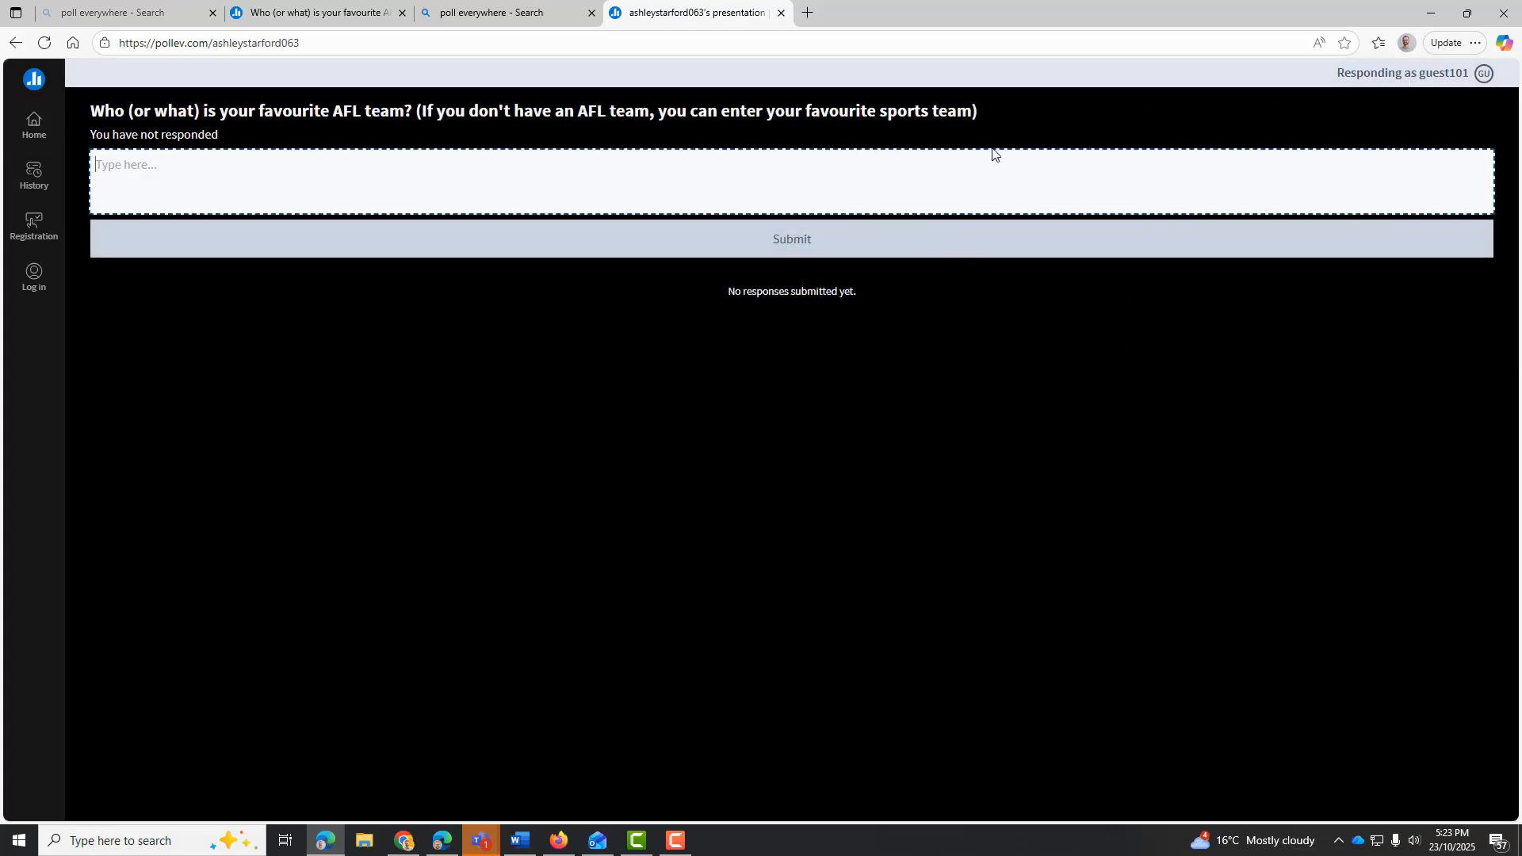
text(melb)
key(BackSpace)
key(BackSpace)
key(BackSpace)
key(BackSpace)
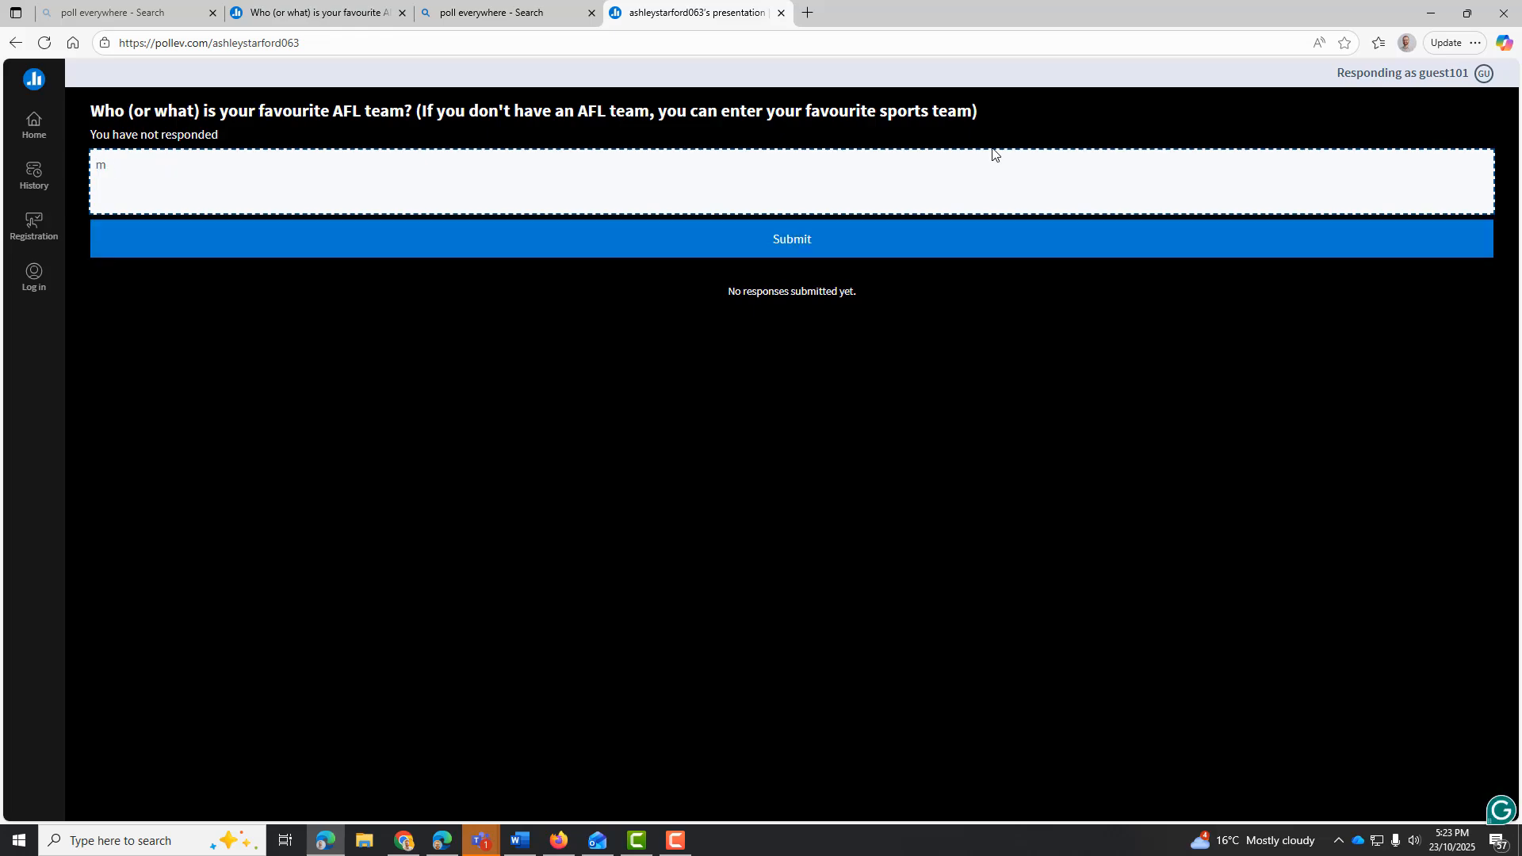
text(Melbourne)
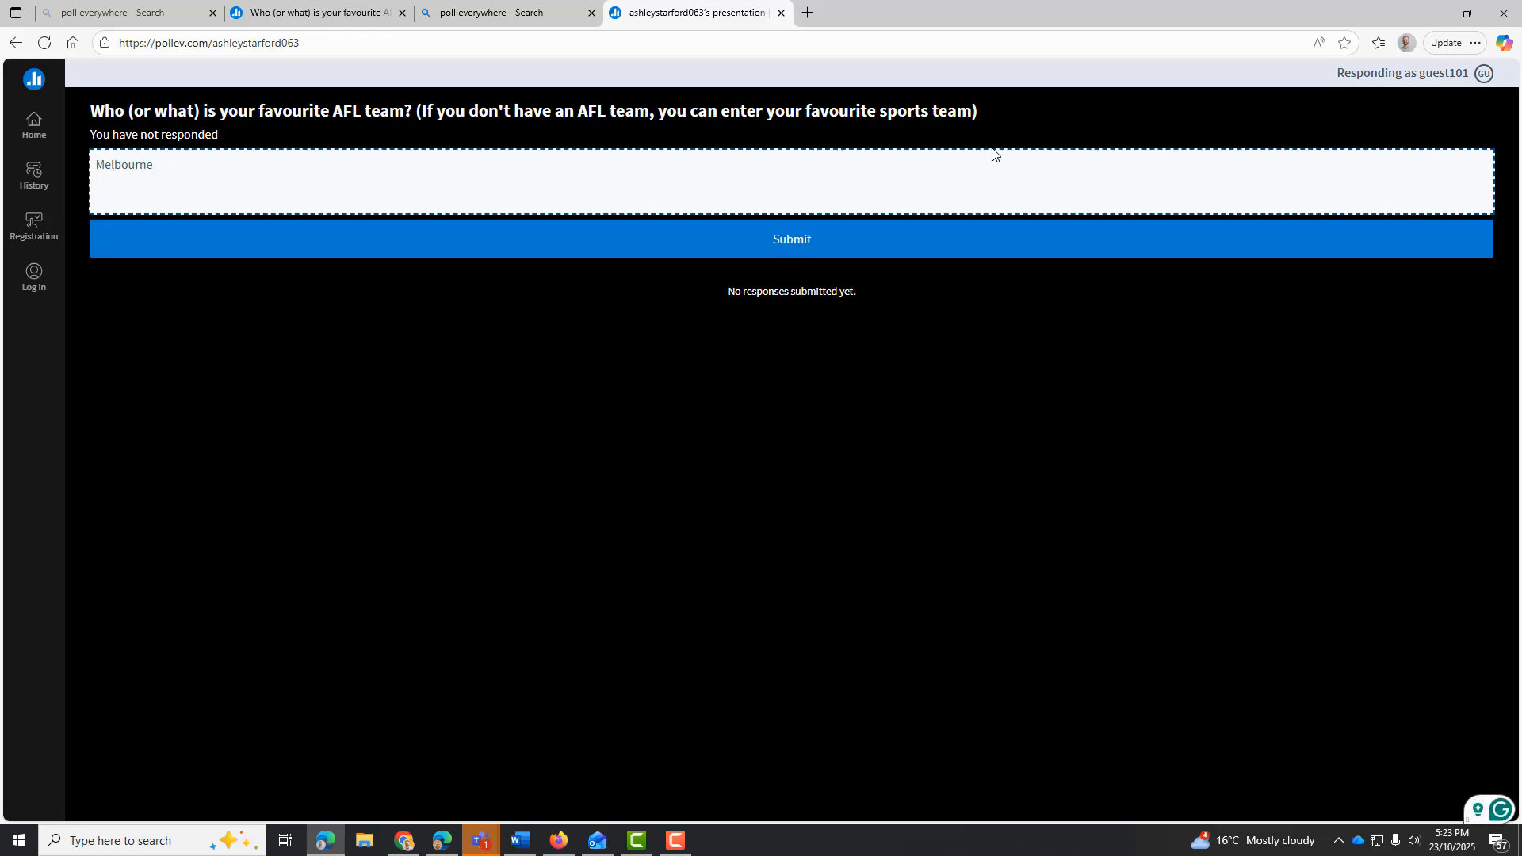
text( Demons)
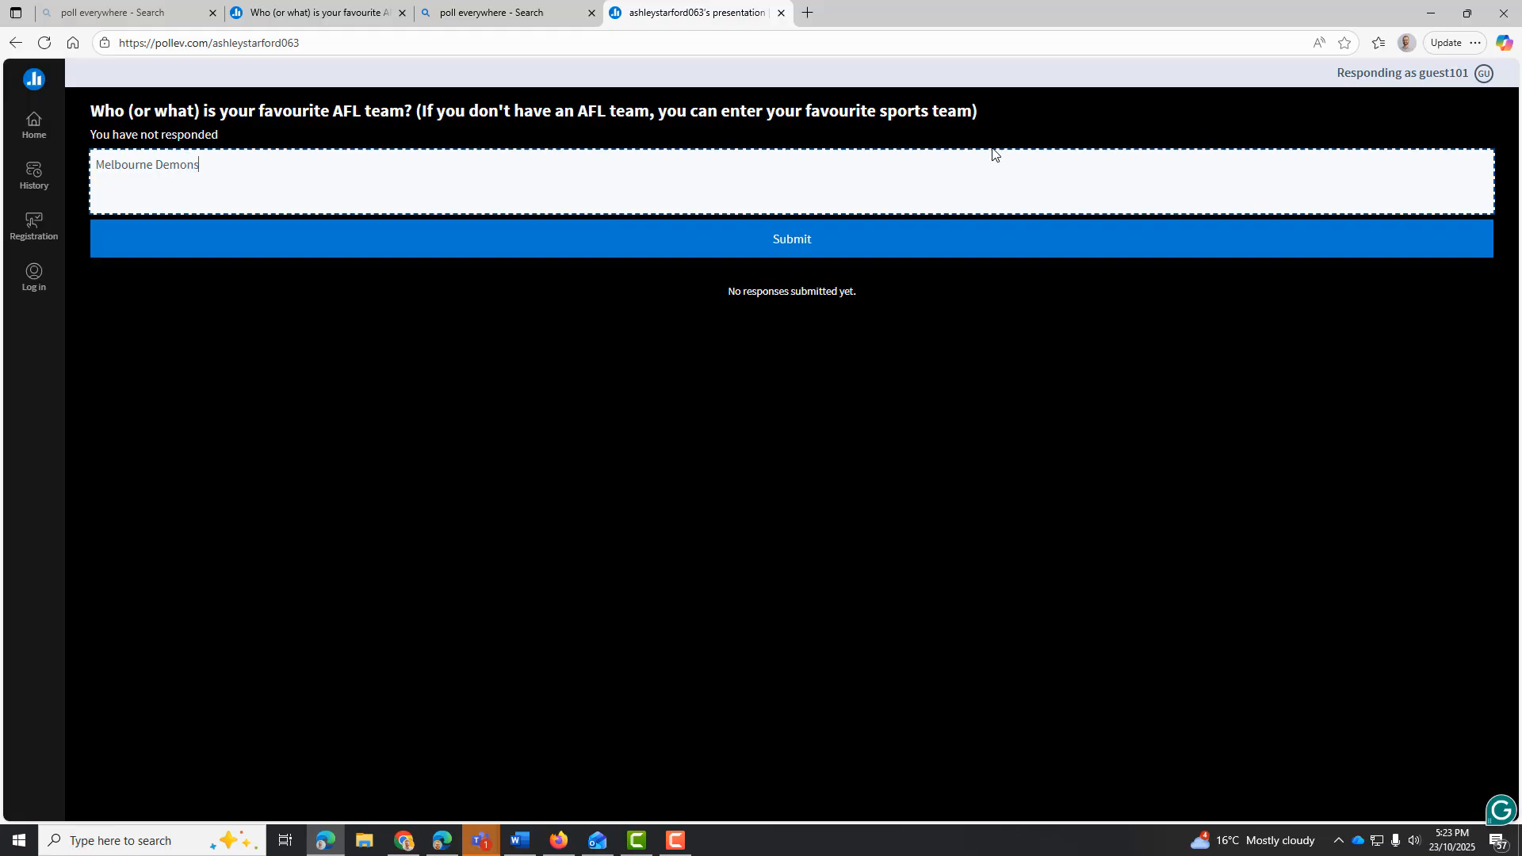
click(790, 252)
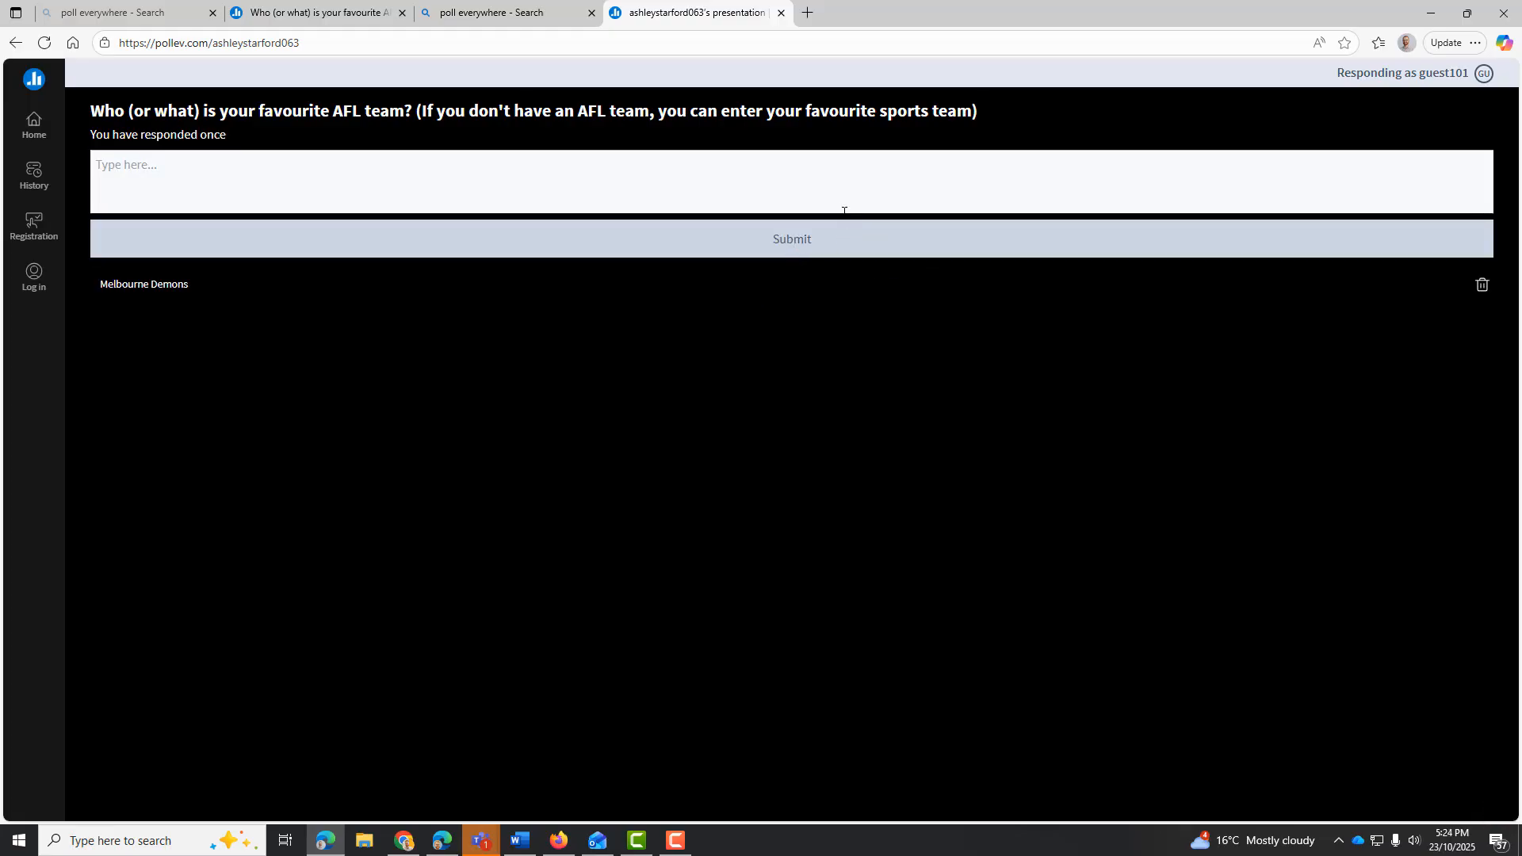
Check the presenter's word cloud for the submitted response and the screen name recorded in the response history
click(343, 4)
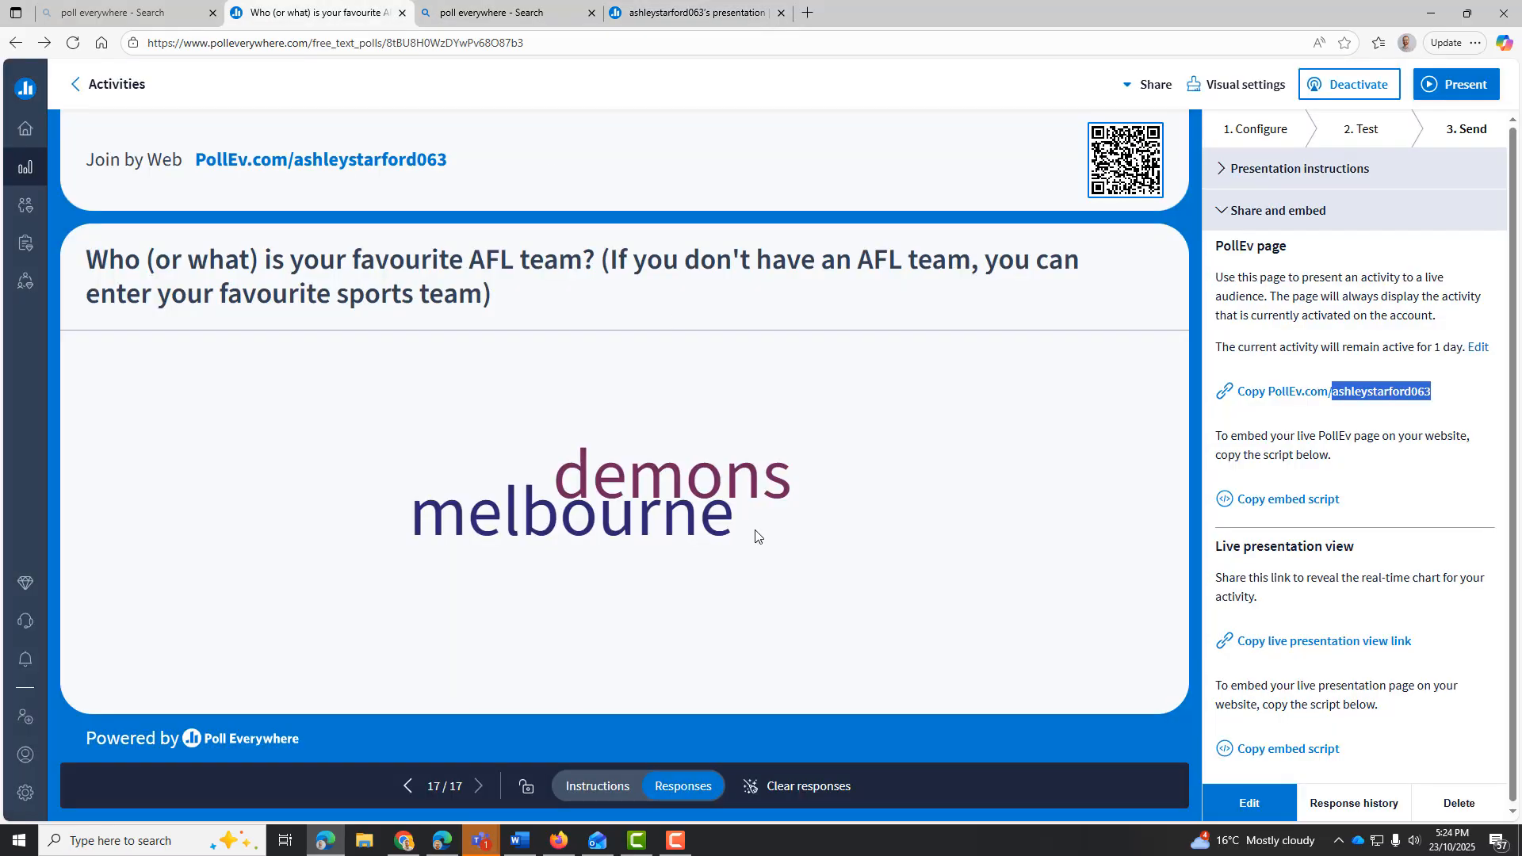
drag(564, 470, 805, 526)
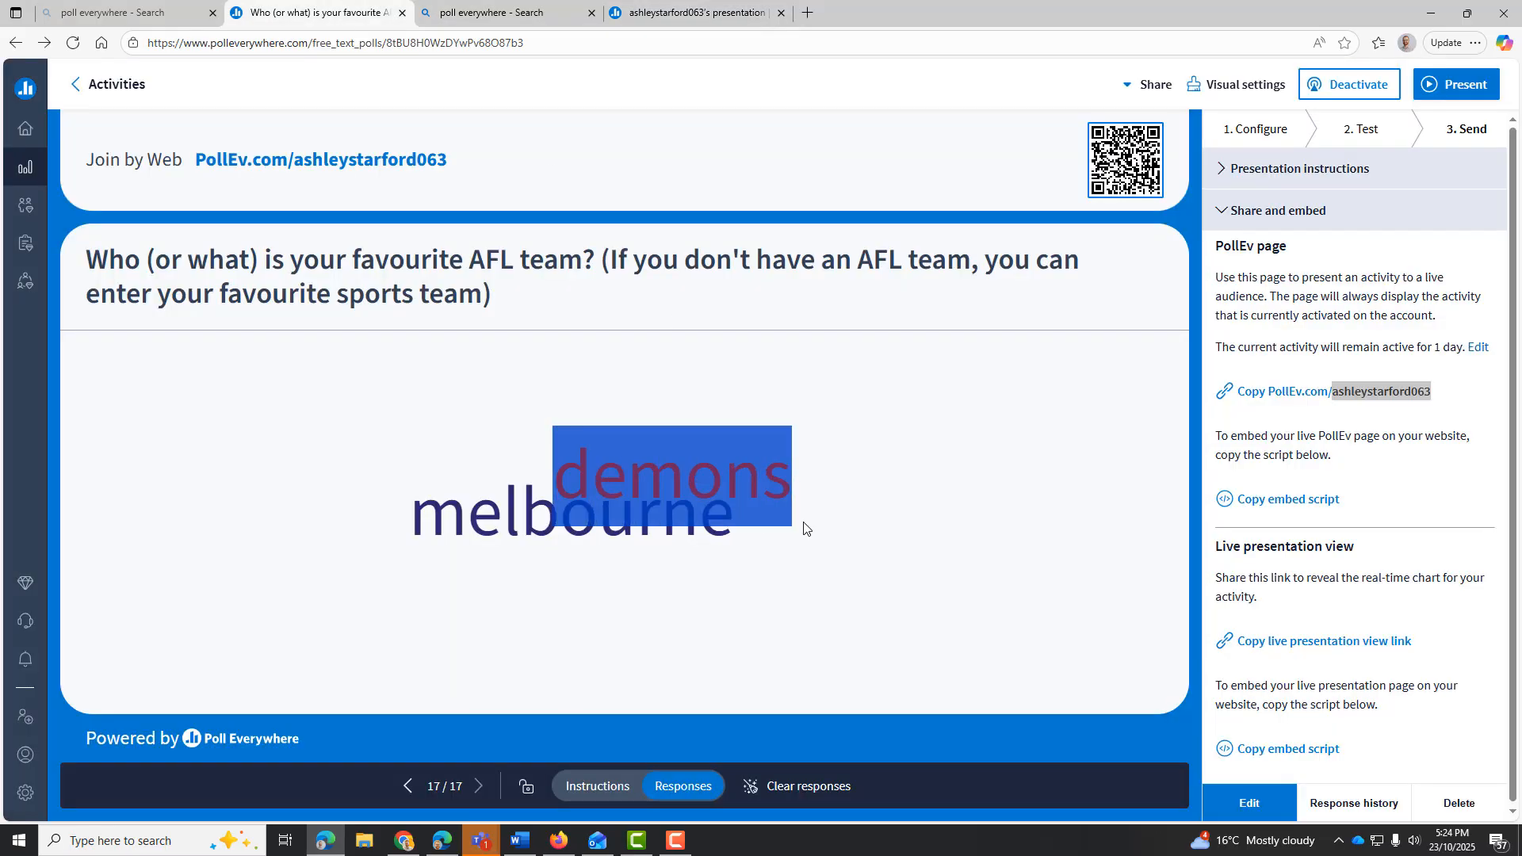
click(753, 566)
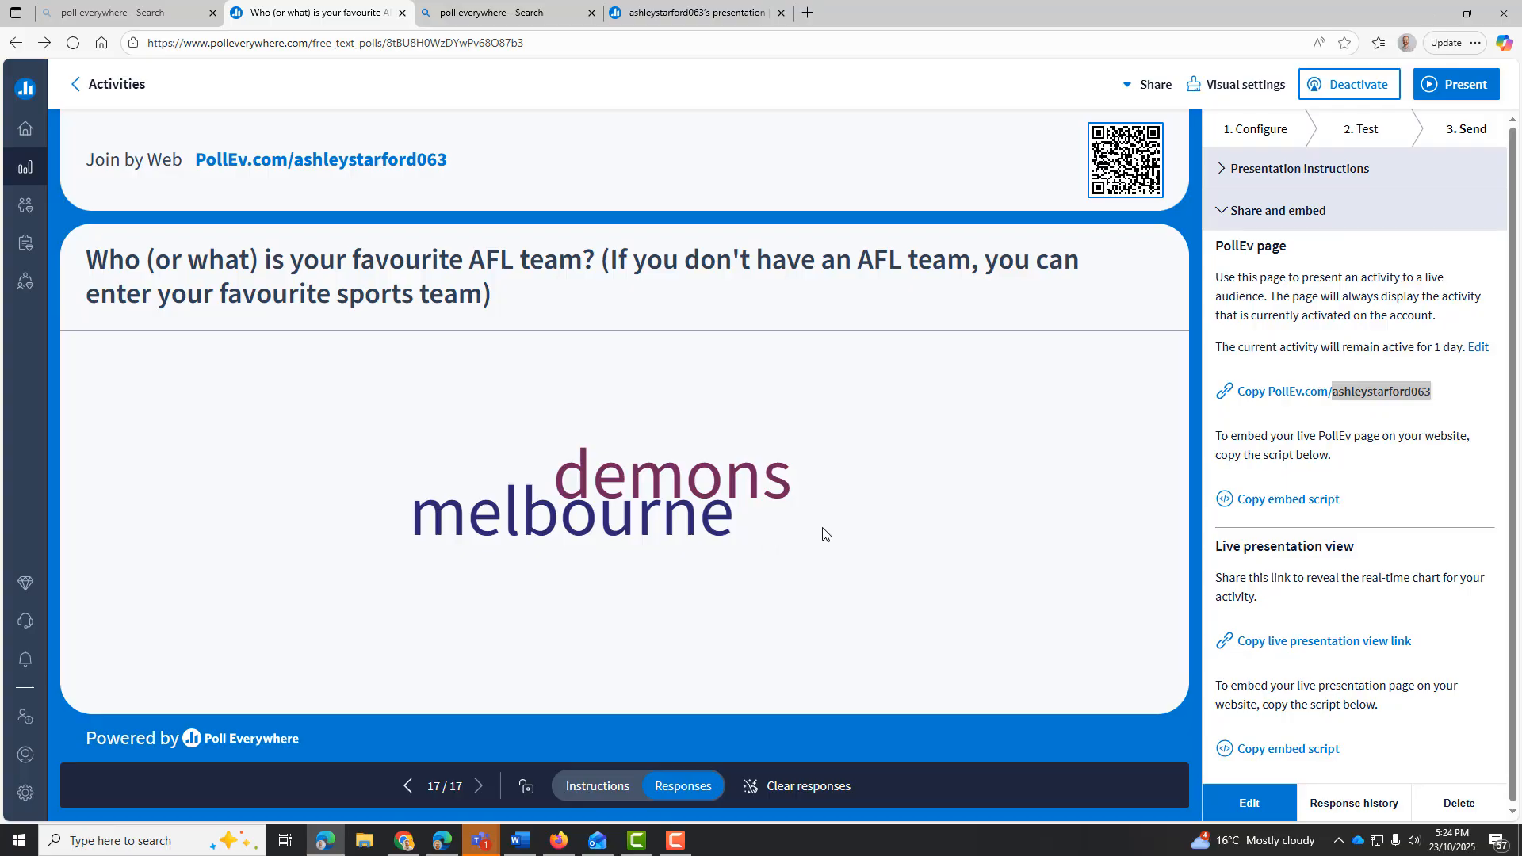
click(1358, 809)
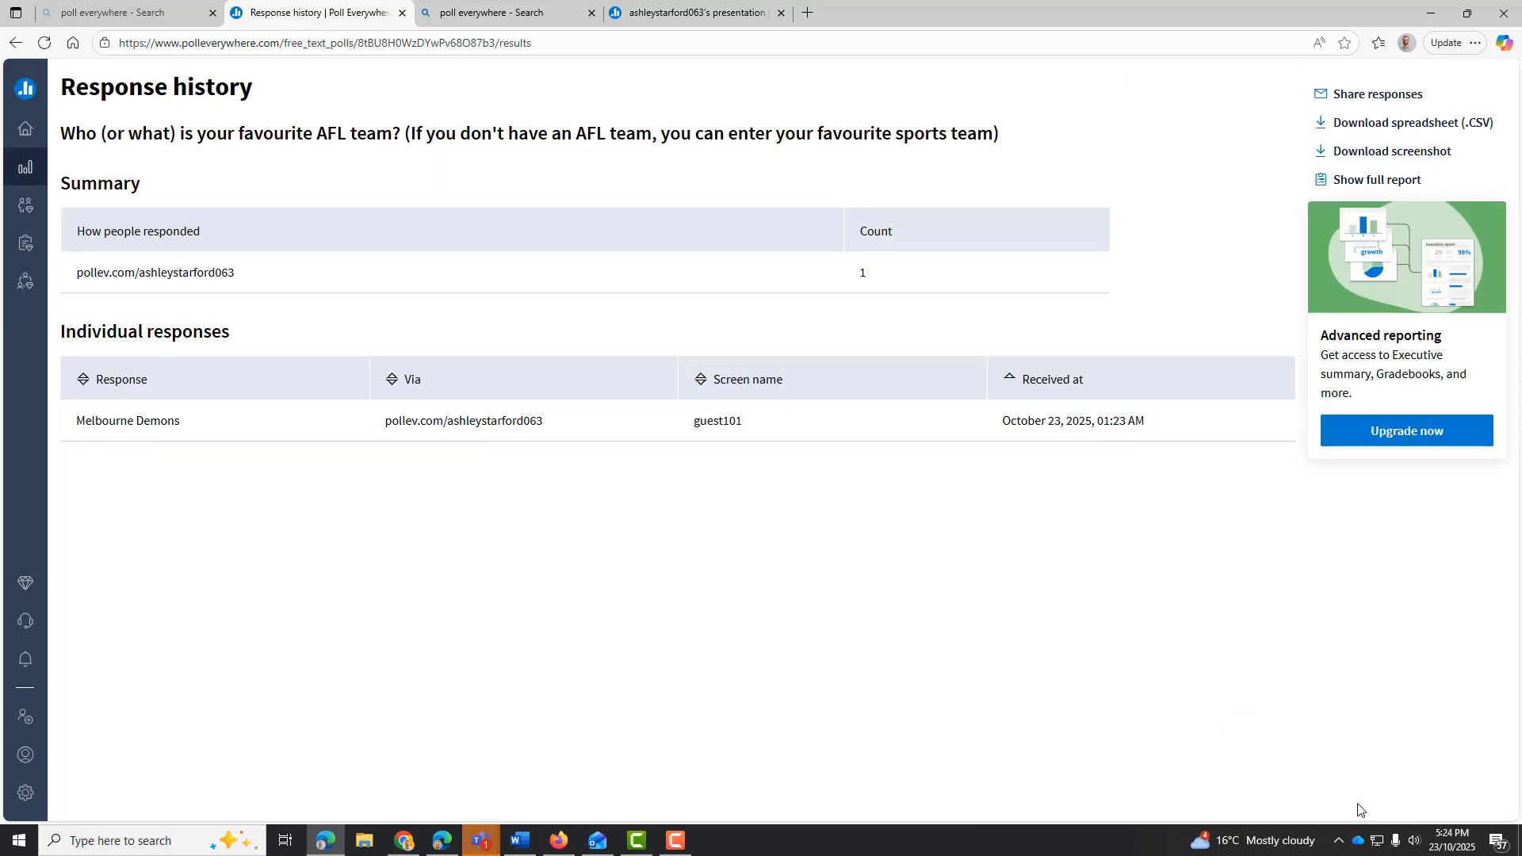
double_click(723, 421)
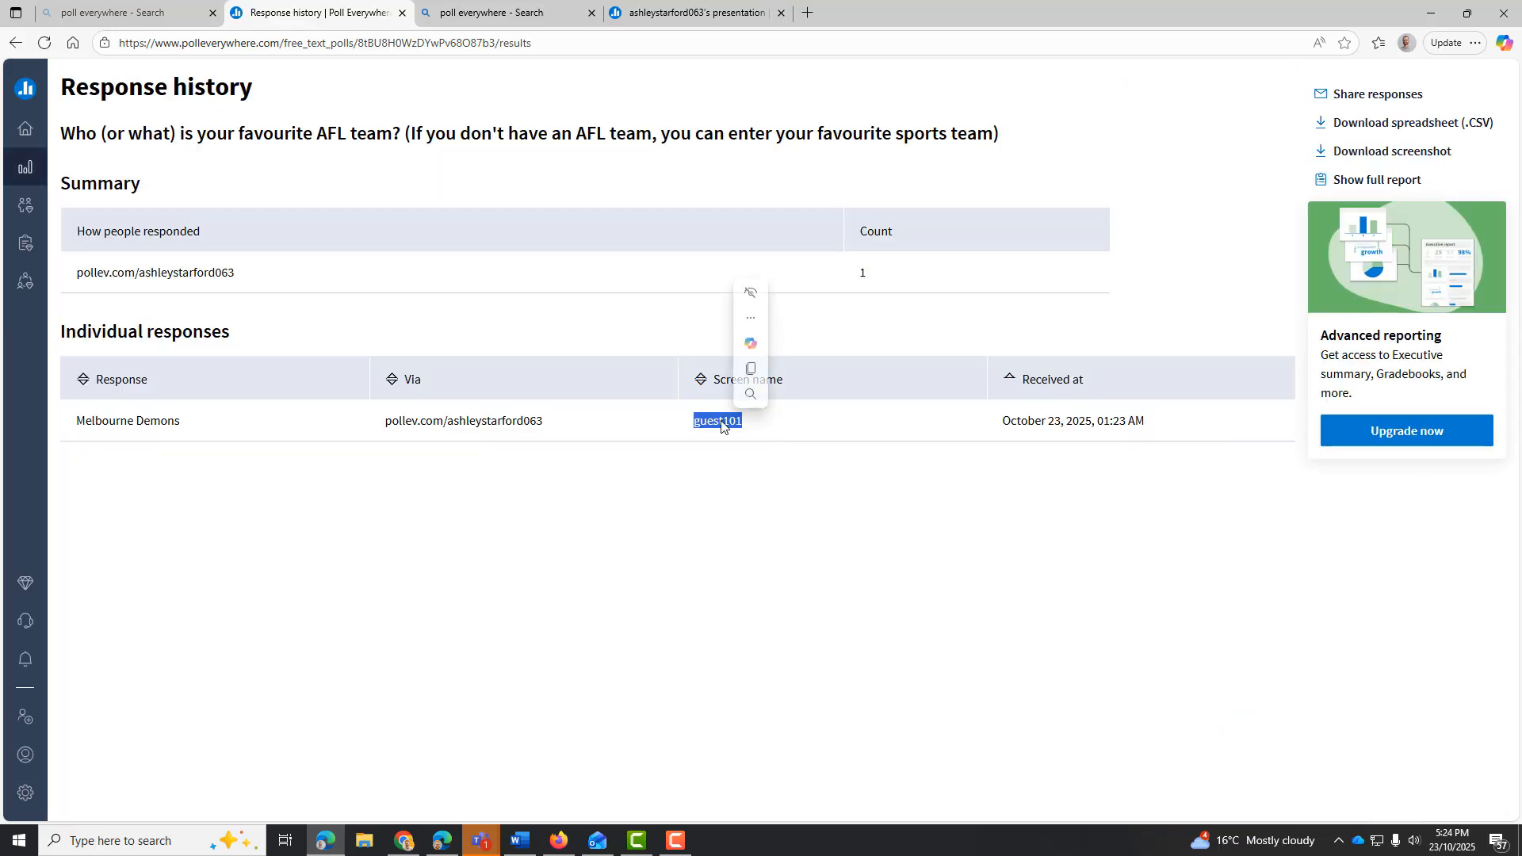
Return to the participant site's join page and rejoin the presentation with the copied presenter's username
click(698, 12)
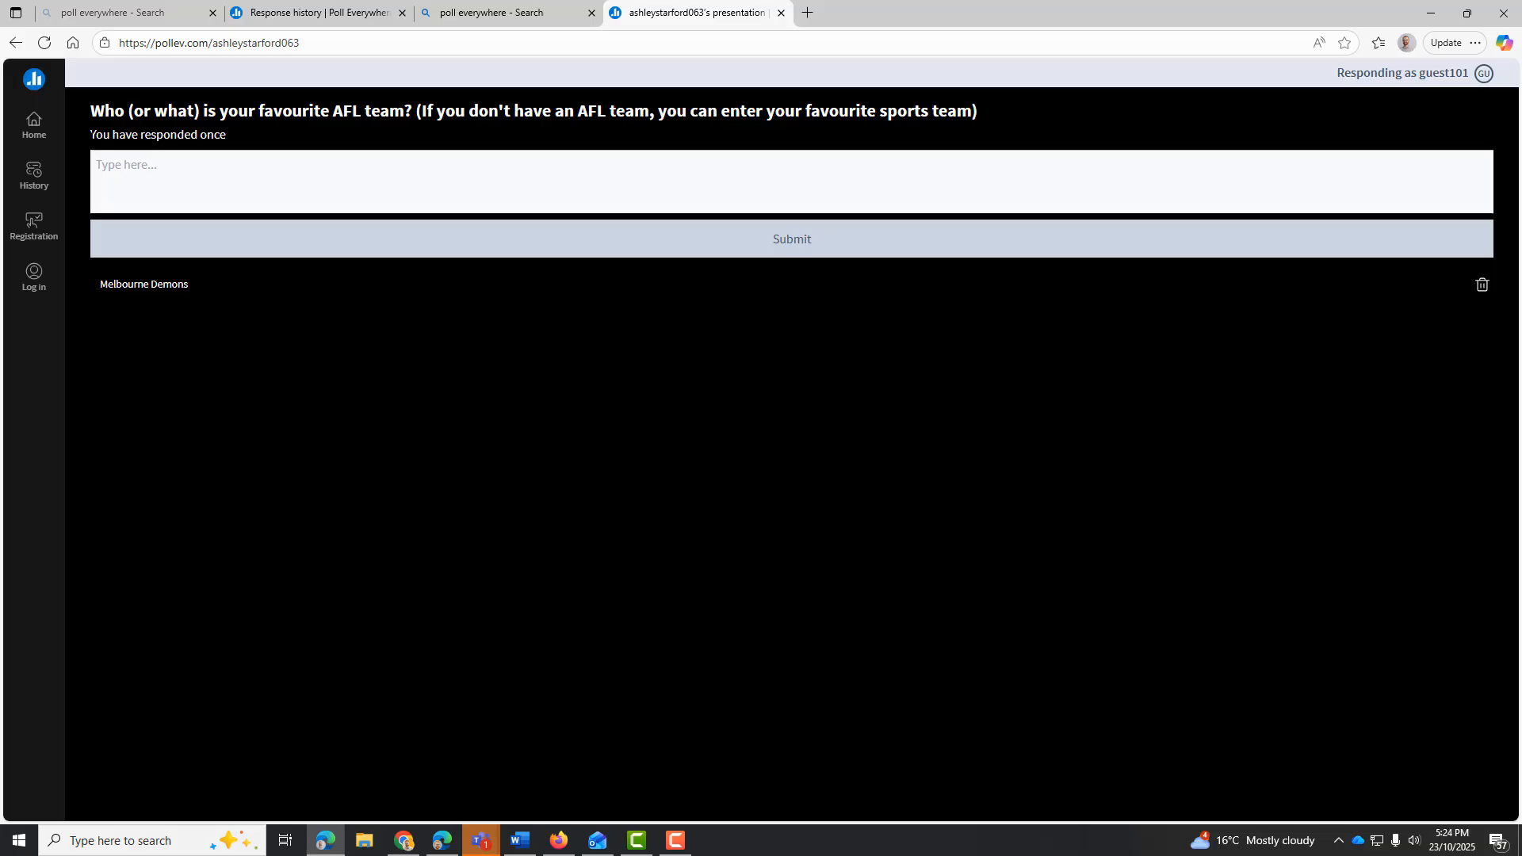
click(16, 46)
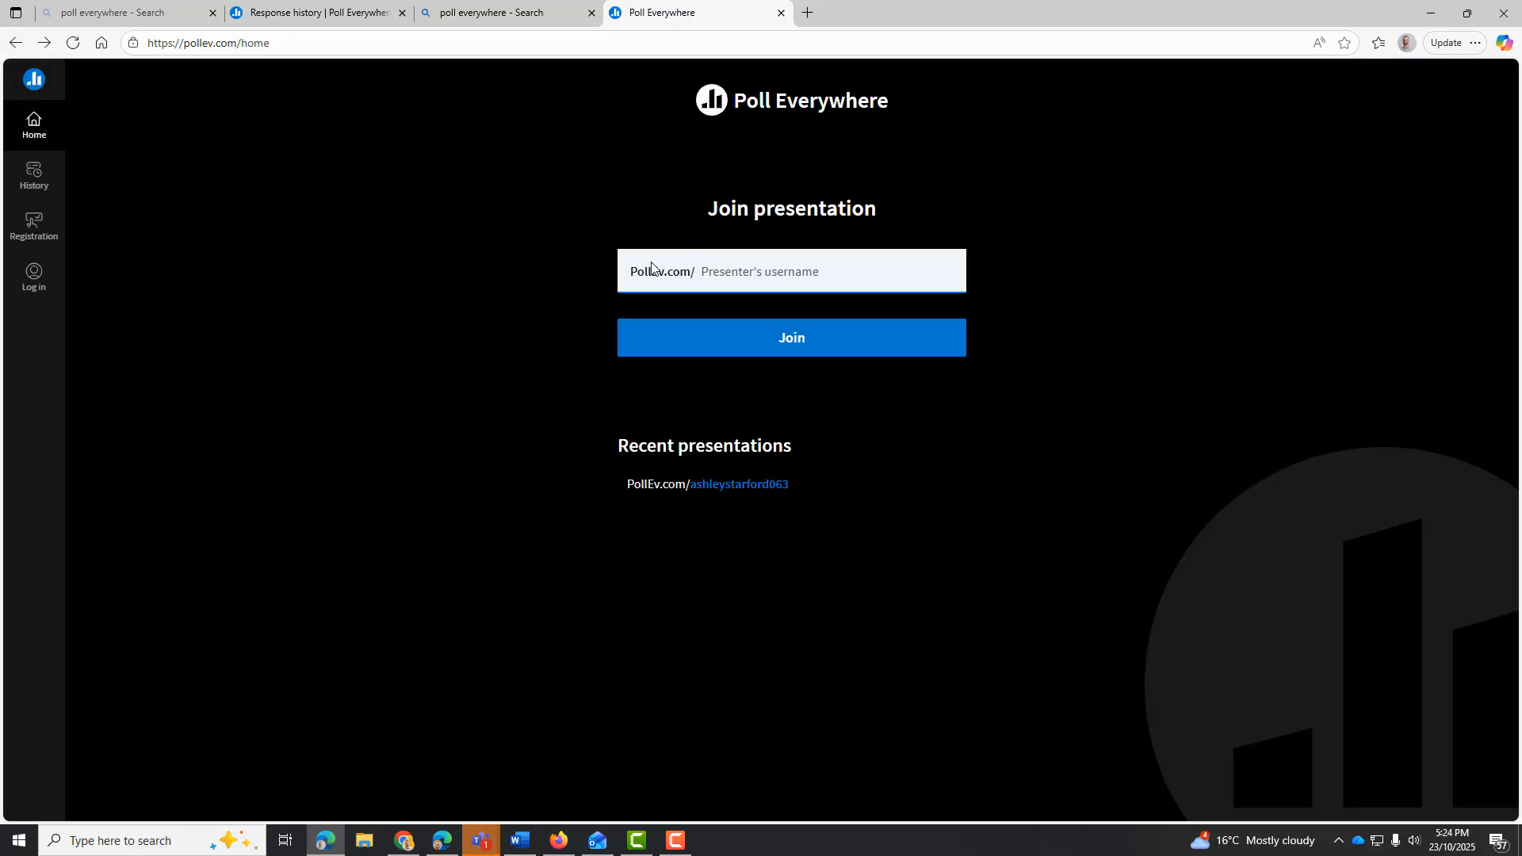
key(ctrl+v)
click(752, 341)
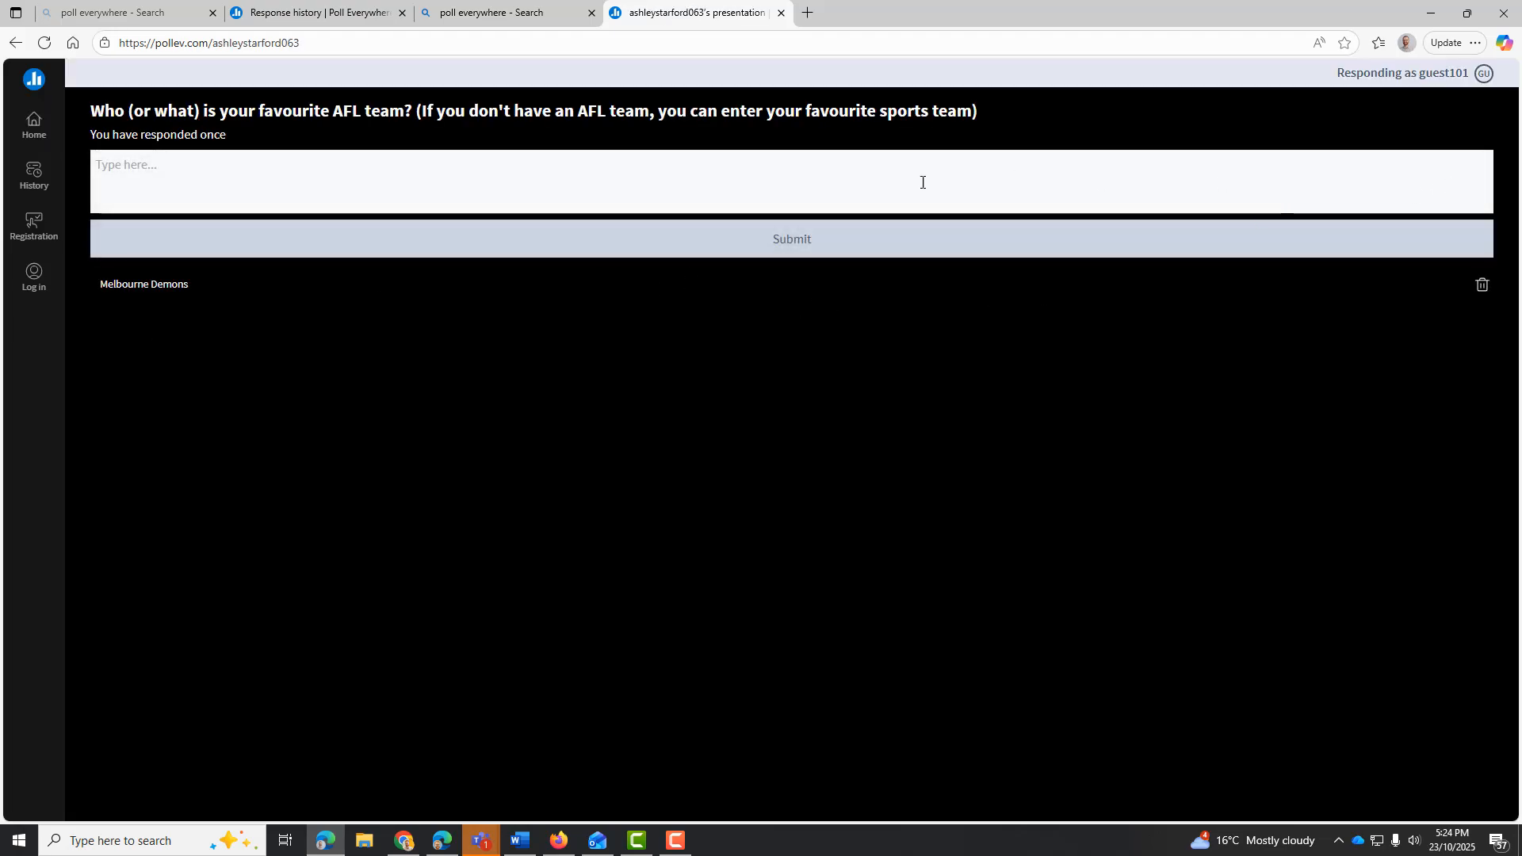
Replace the participant's guest screen name with the teacher's first name followed by "Teacher"
click(1486, 74)
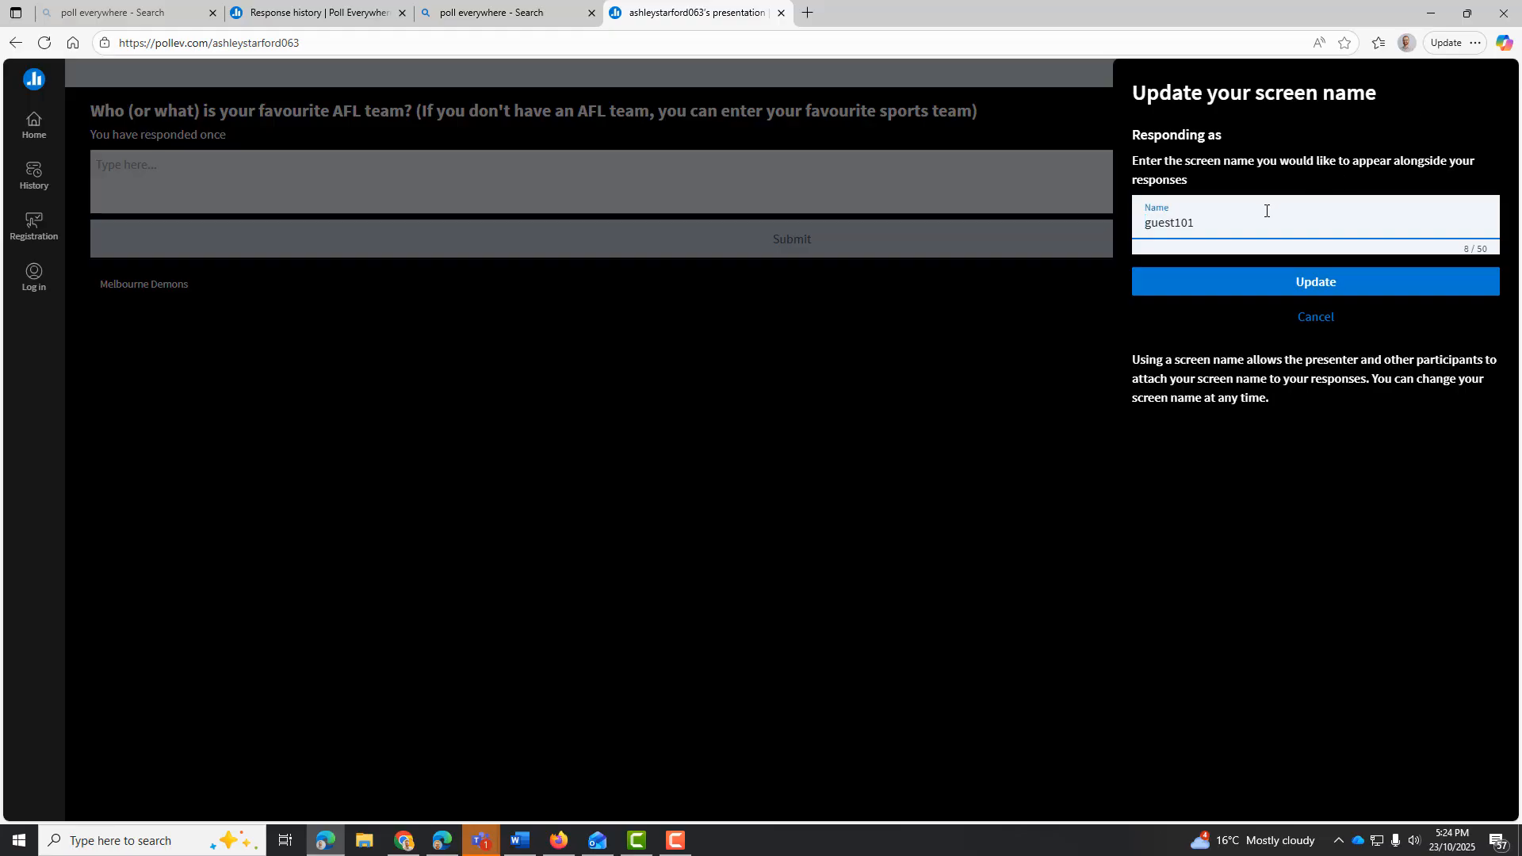
double_click(1263, 208)
text(Ashley S)
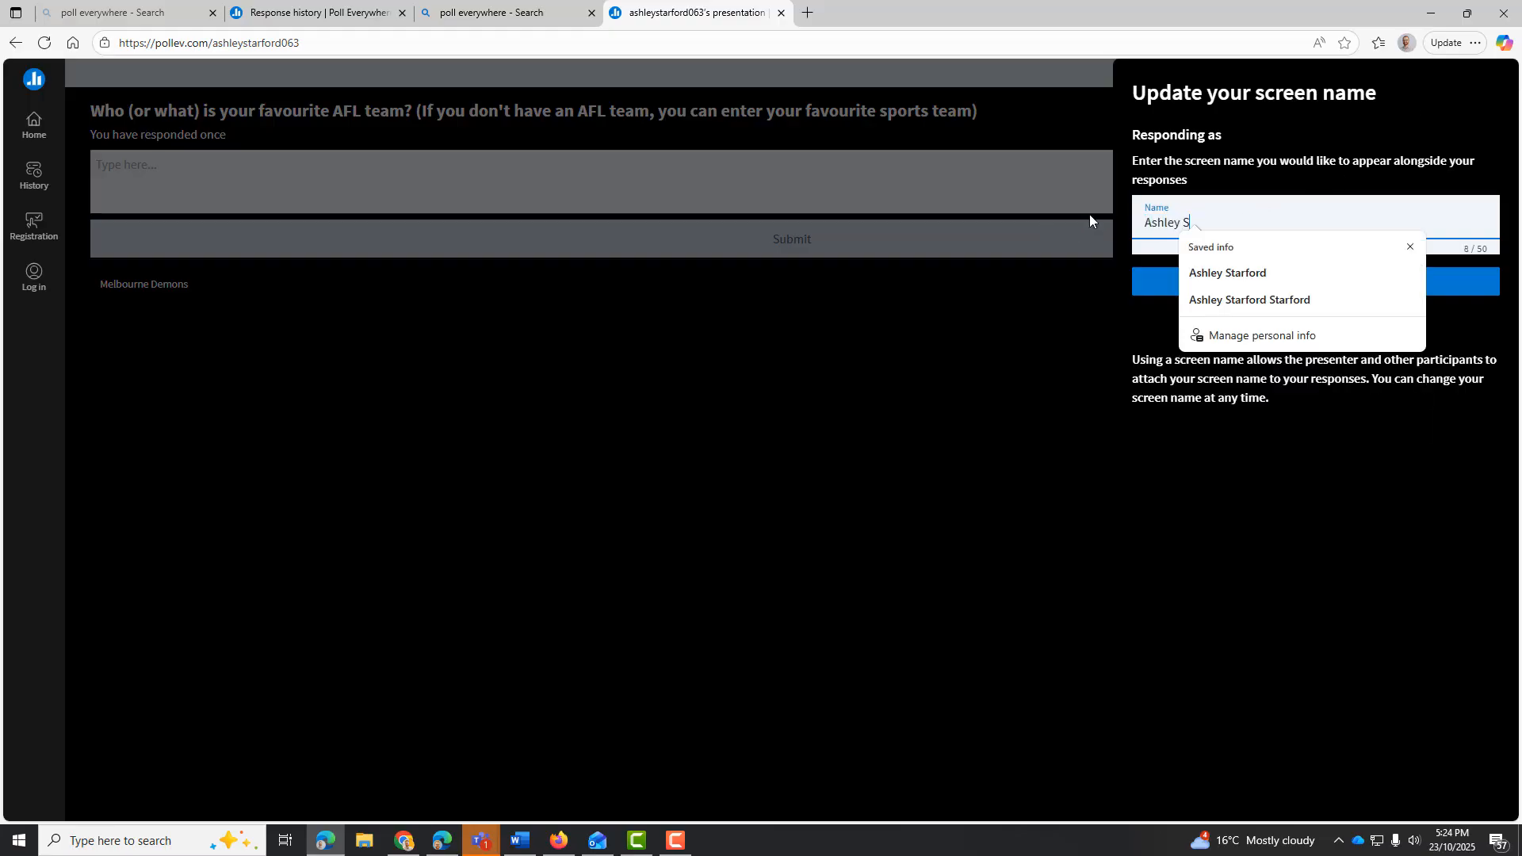
key(BackSpace)
text(Teacher)
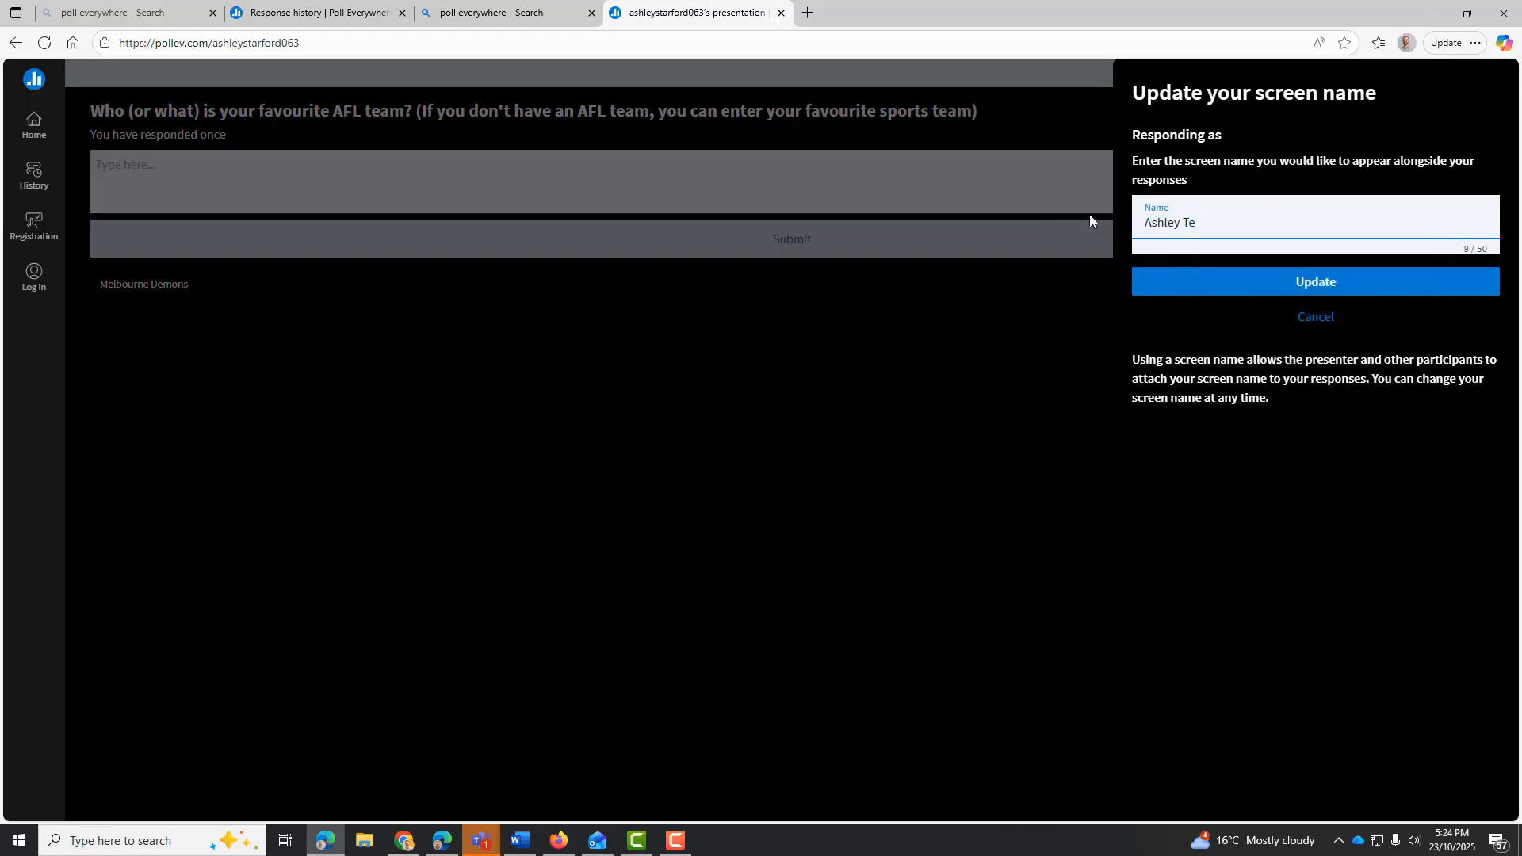
click(1410, 292)
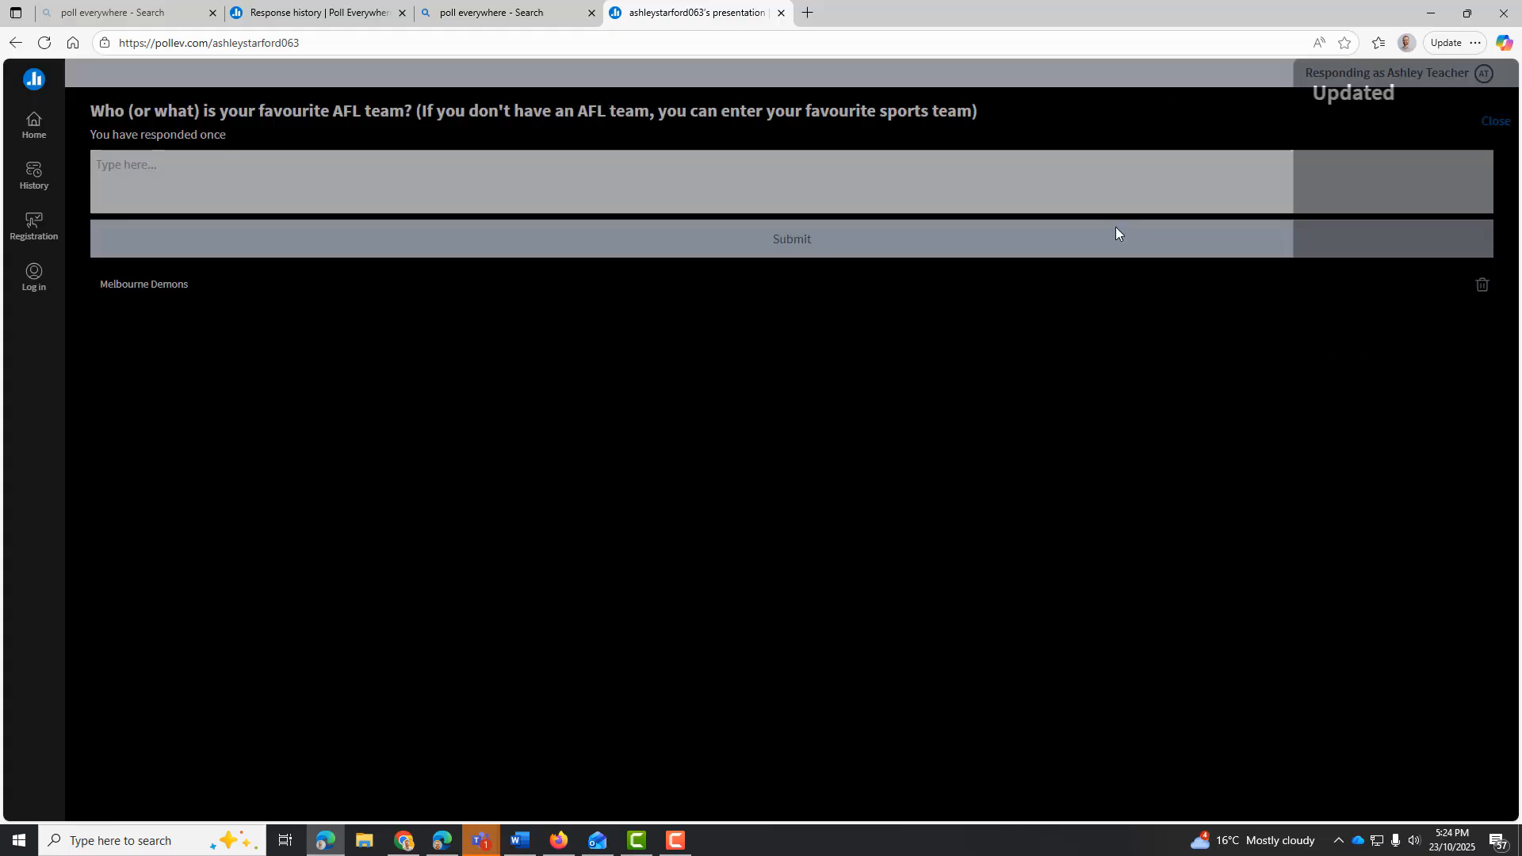
Submit "Melbourne" as a second participant response under the updated screen name
text(Melbourne)
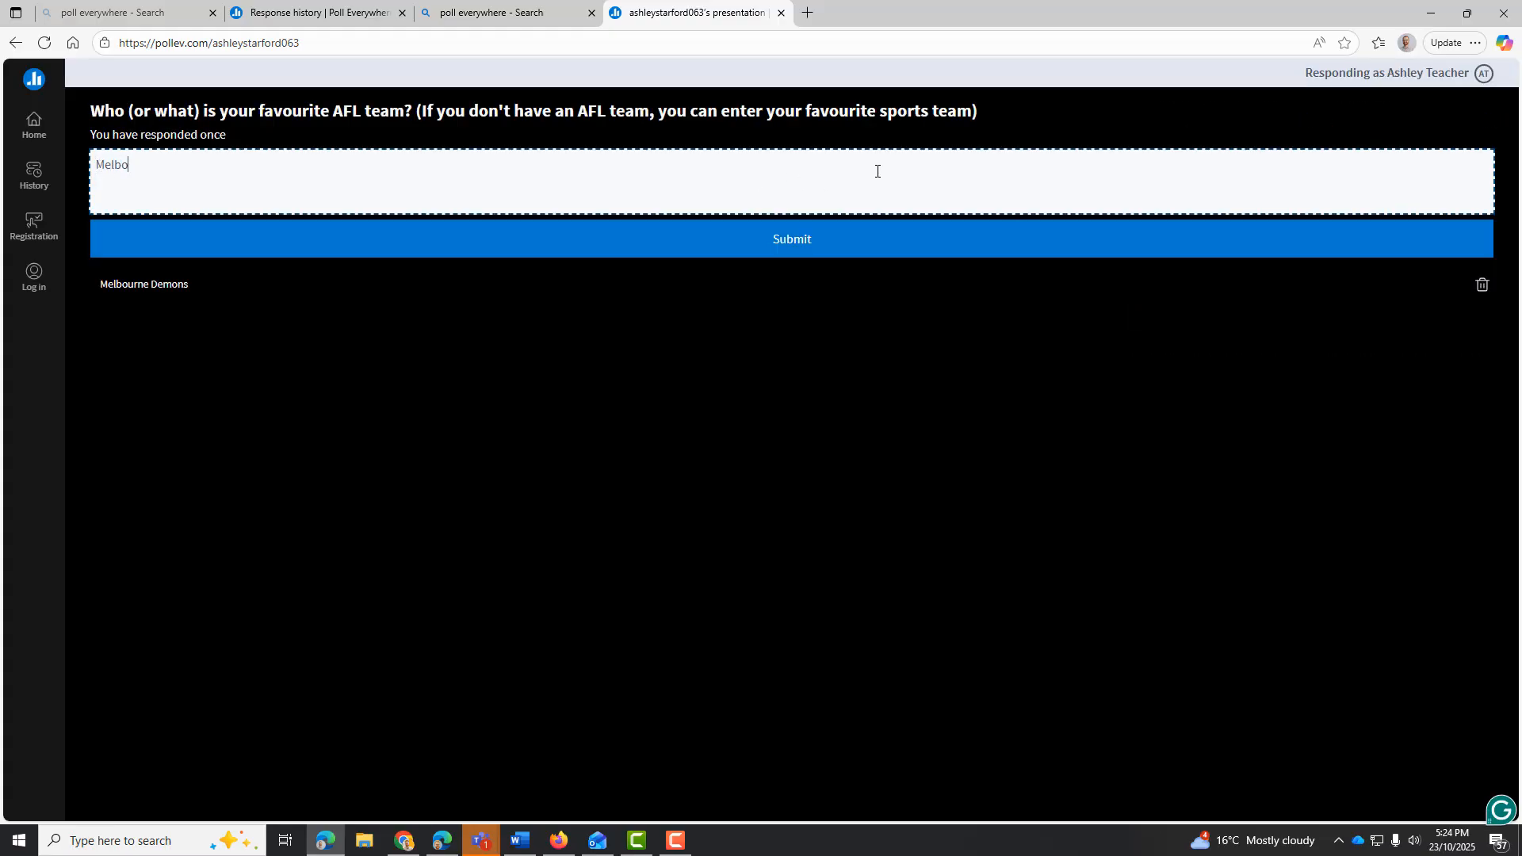
click(830, 237)
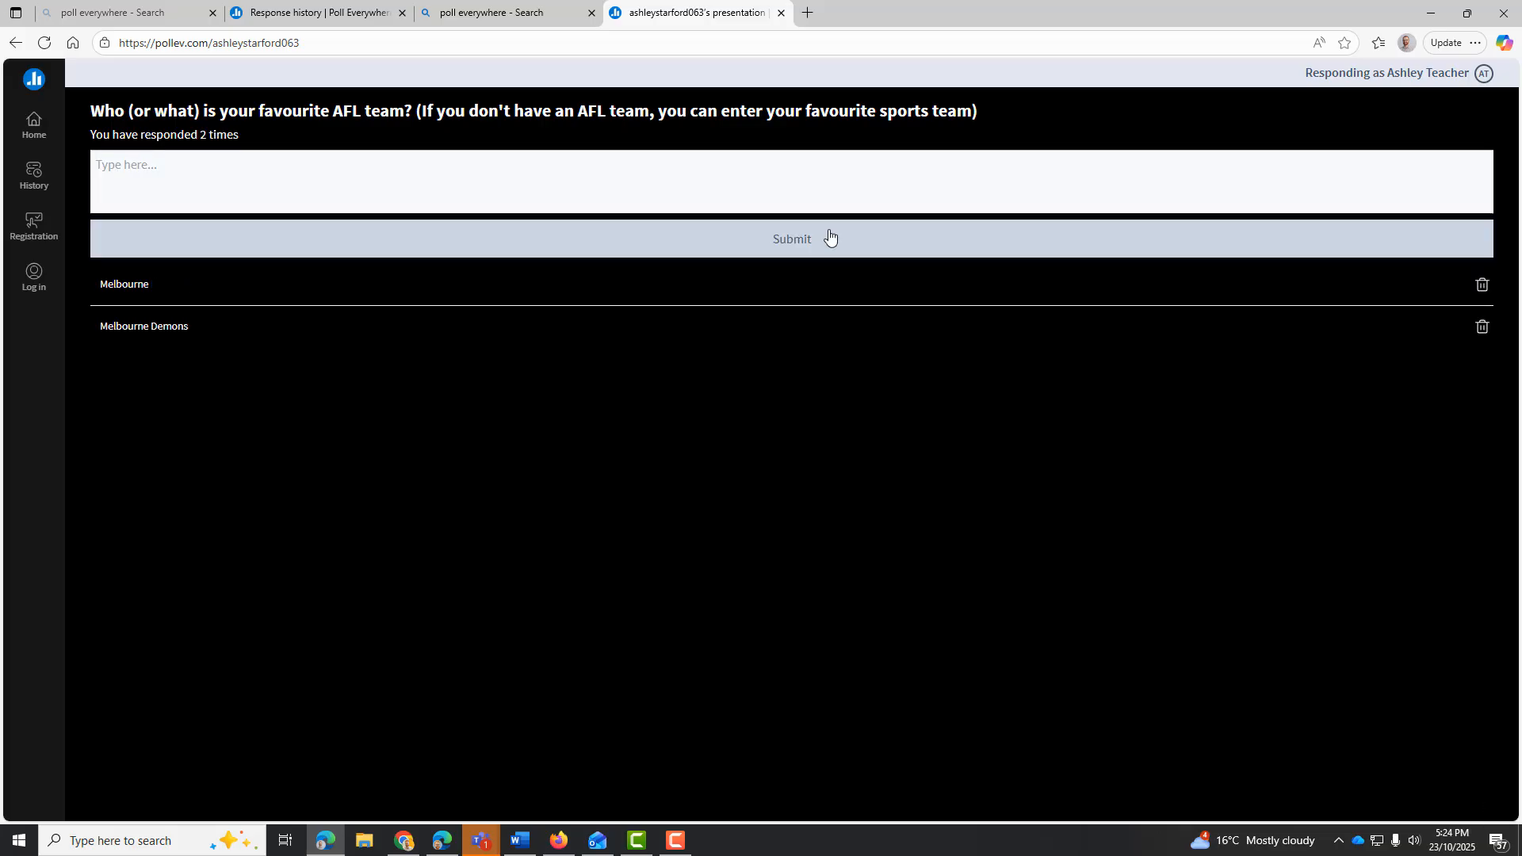
Refresh the poll's response history, then return to the activity and examine the word sizes in the reloaded word cloud
click(317, 13)
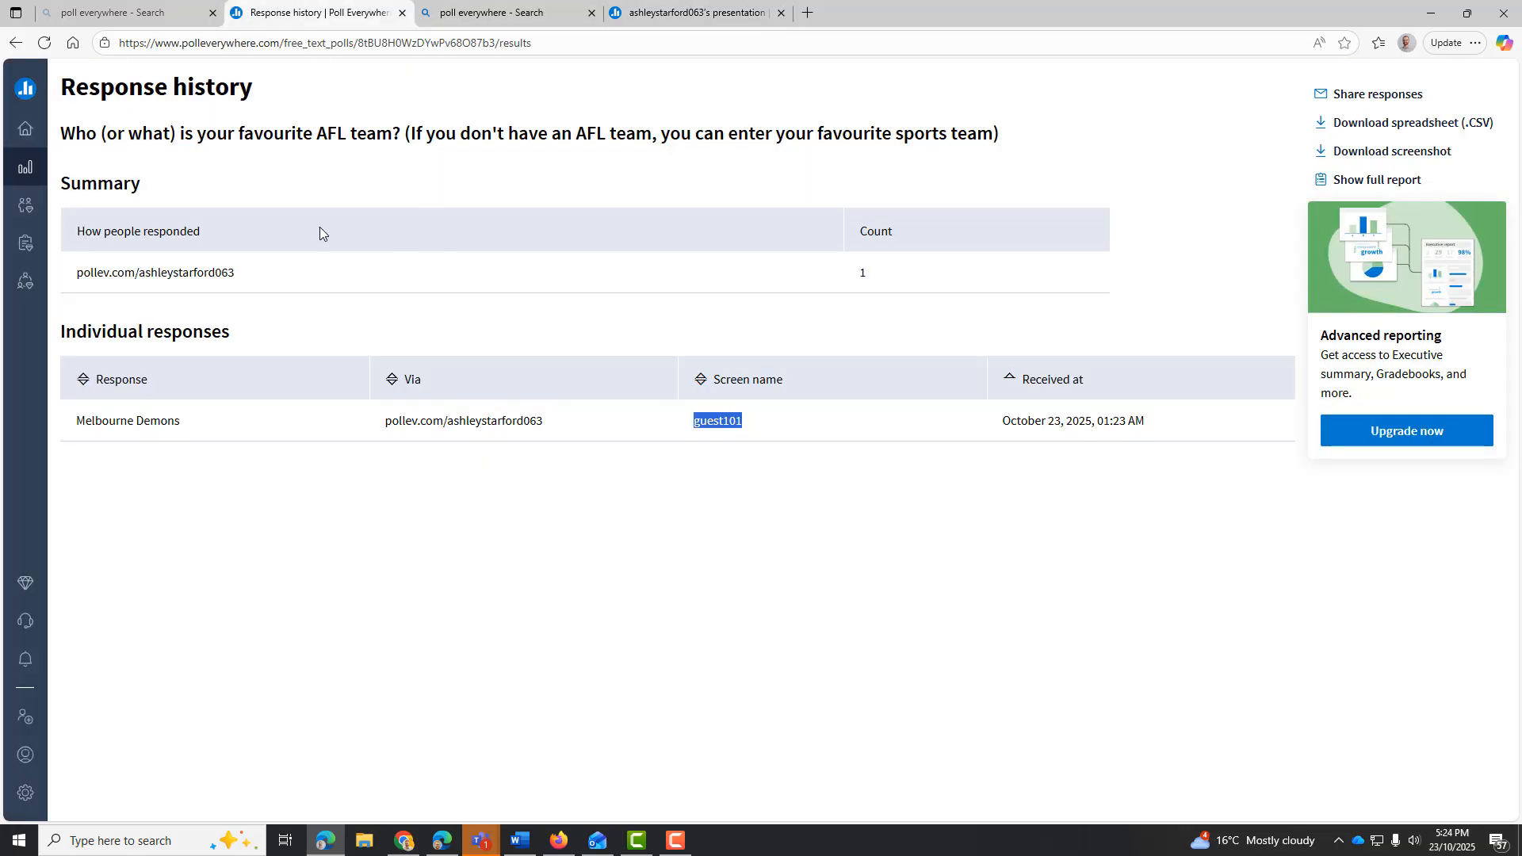
click(43, 44)
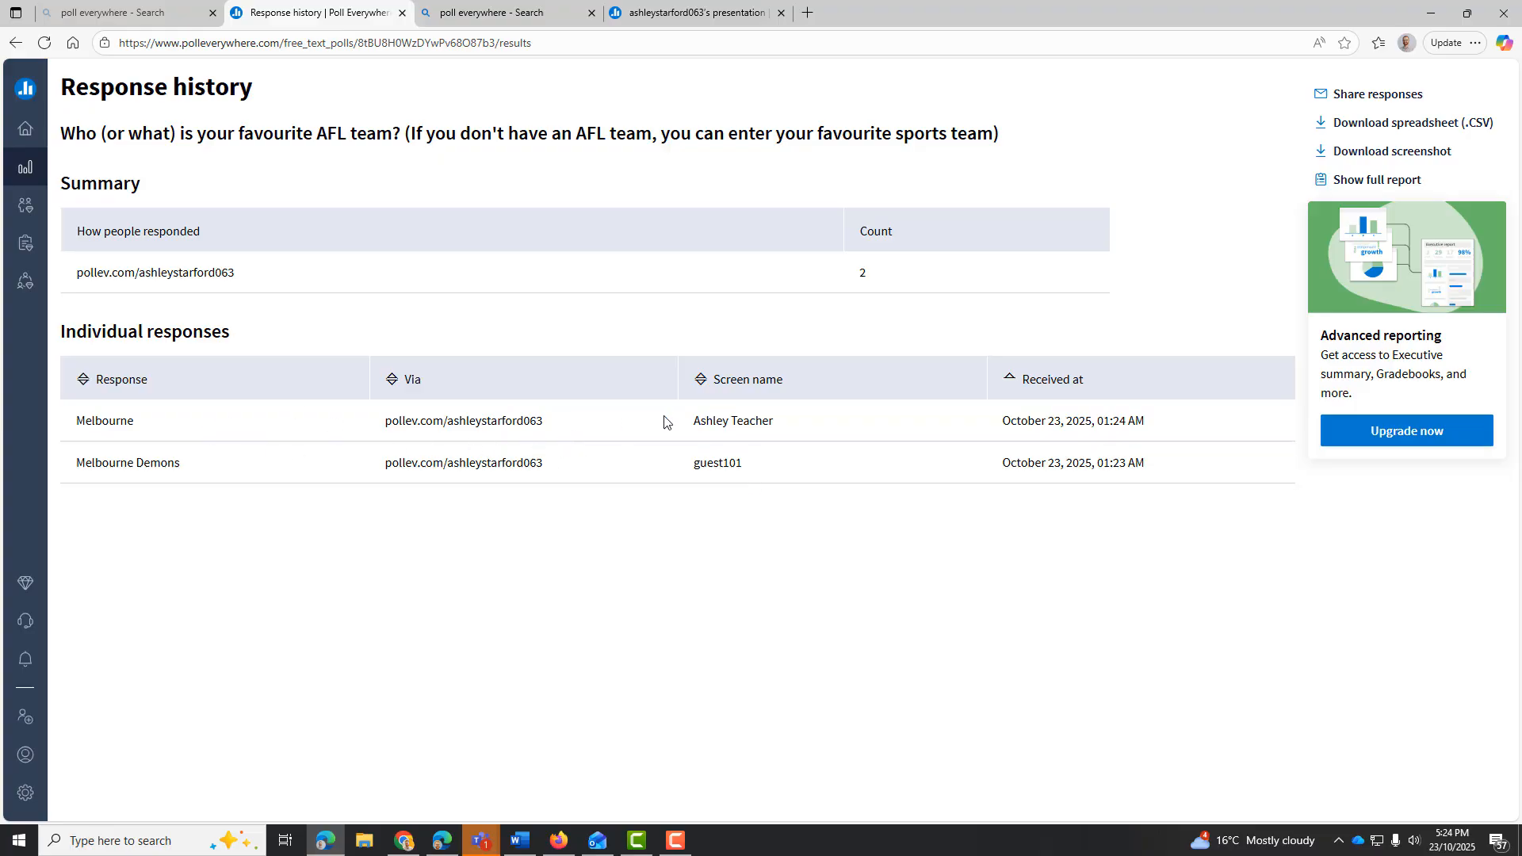
click(16, 43)
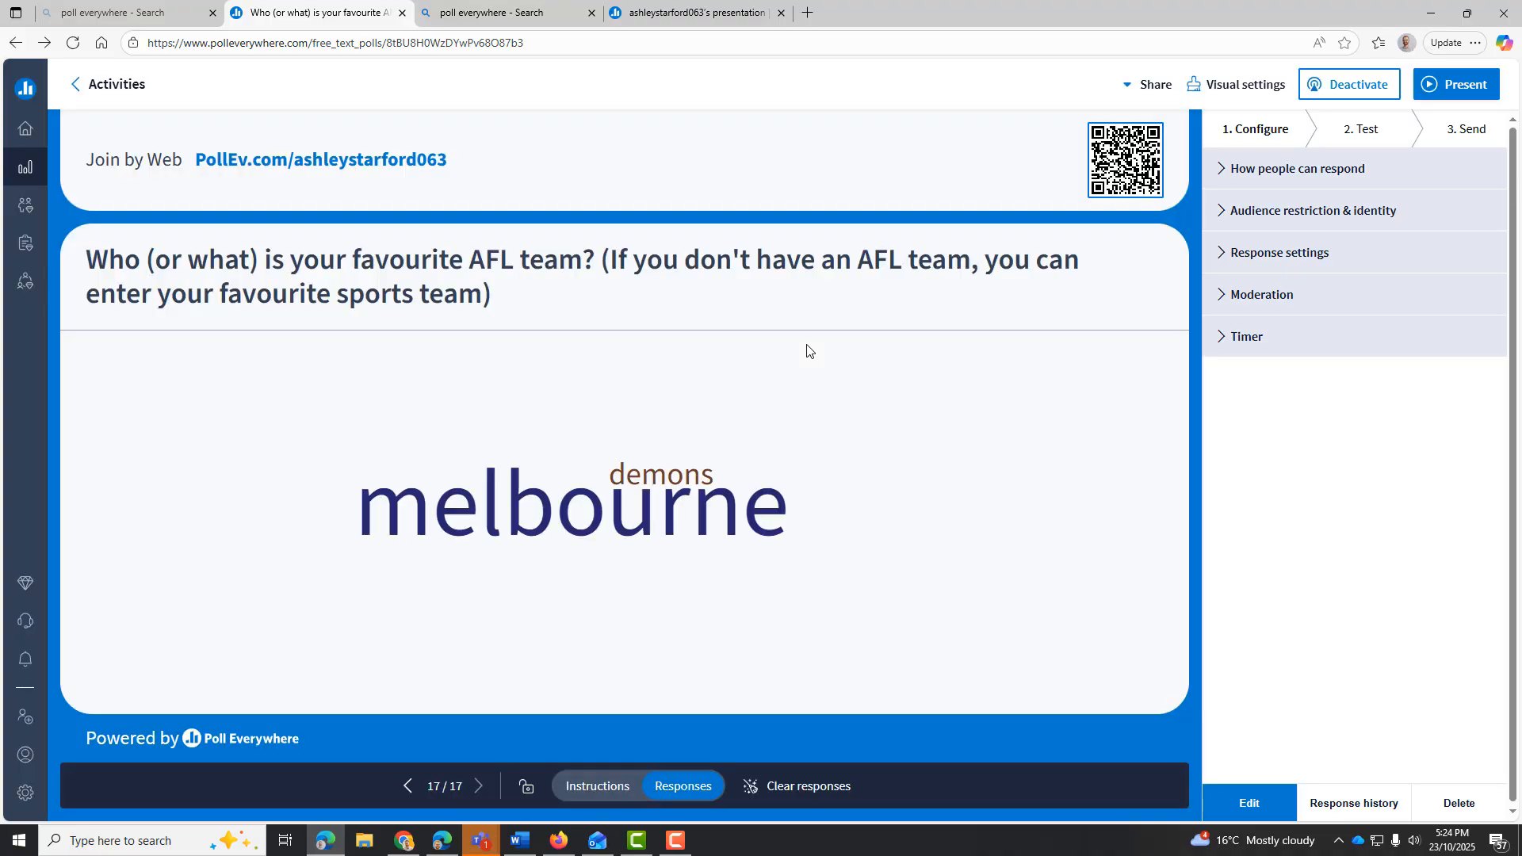
click(73, 45)
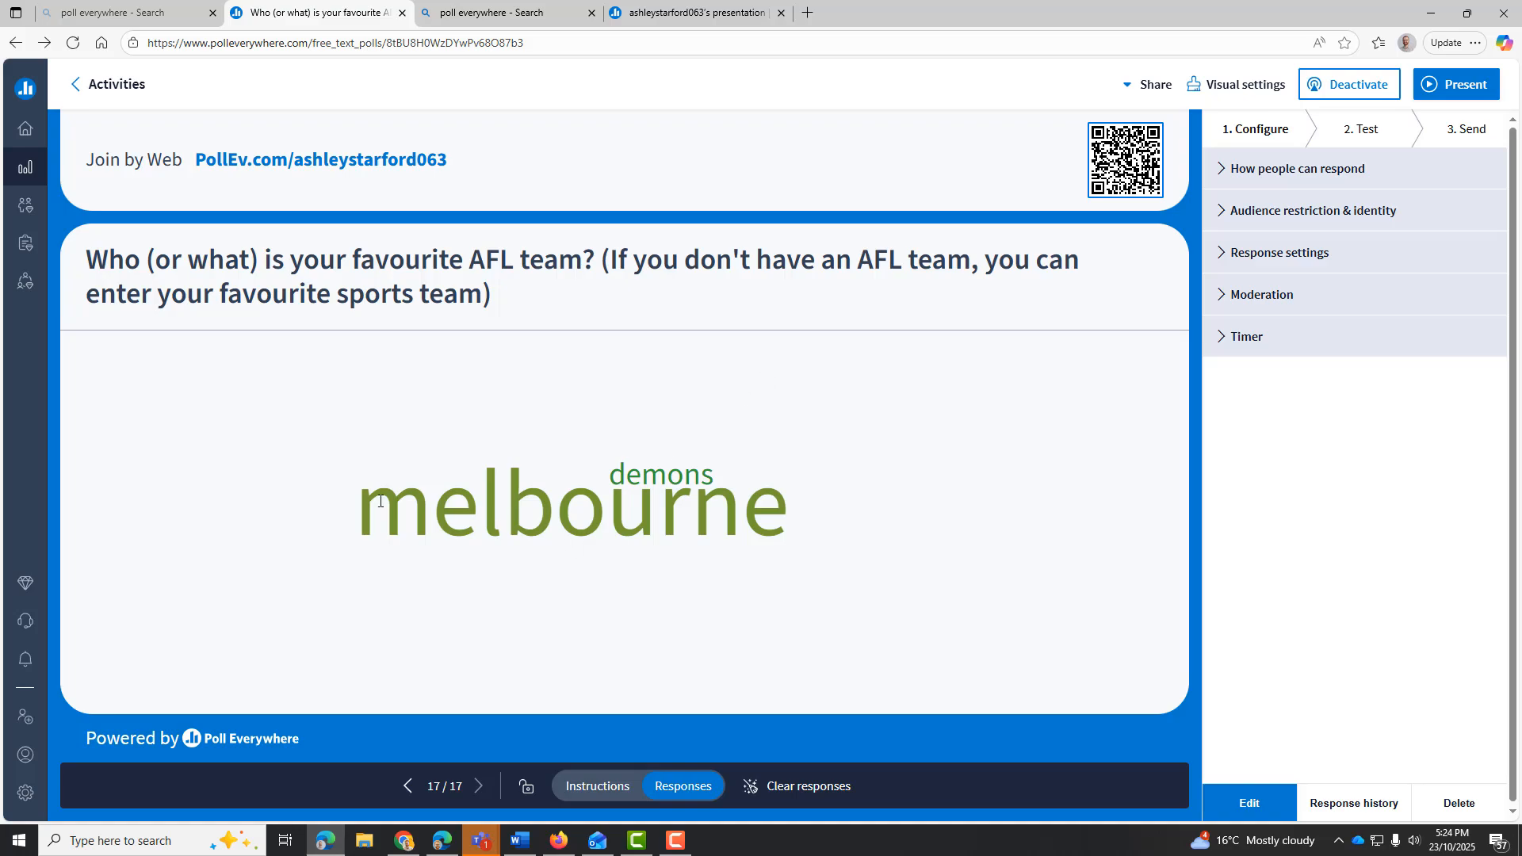
drag(487, 516, 769, 507)
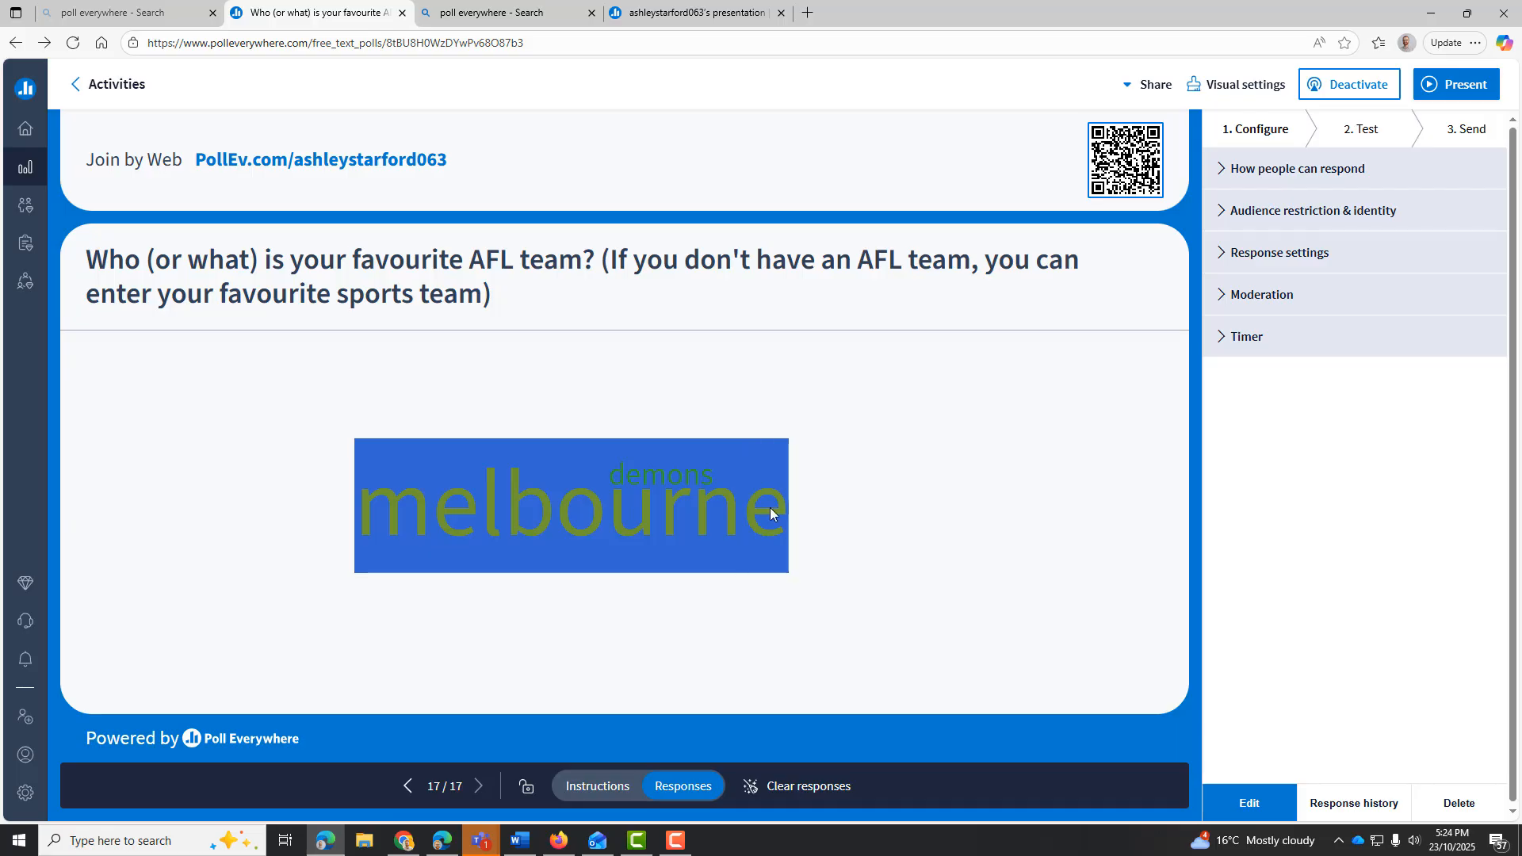
click(766, 506)
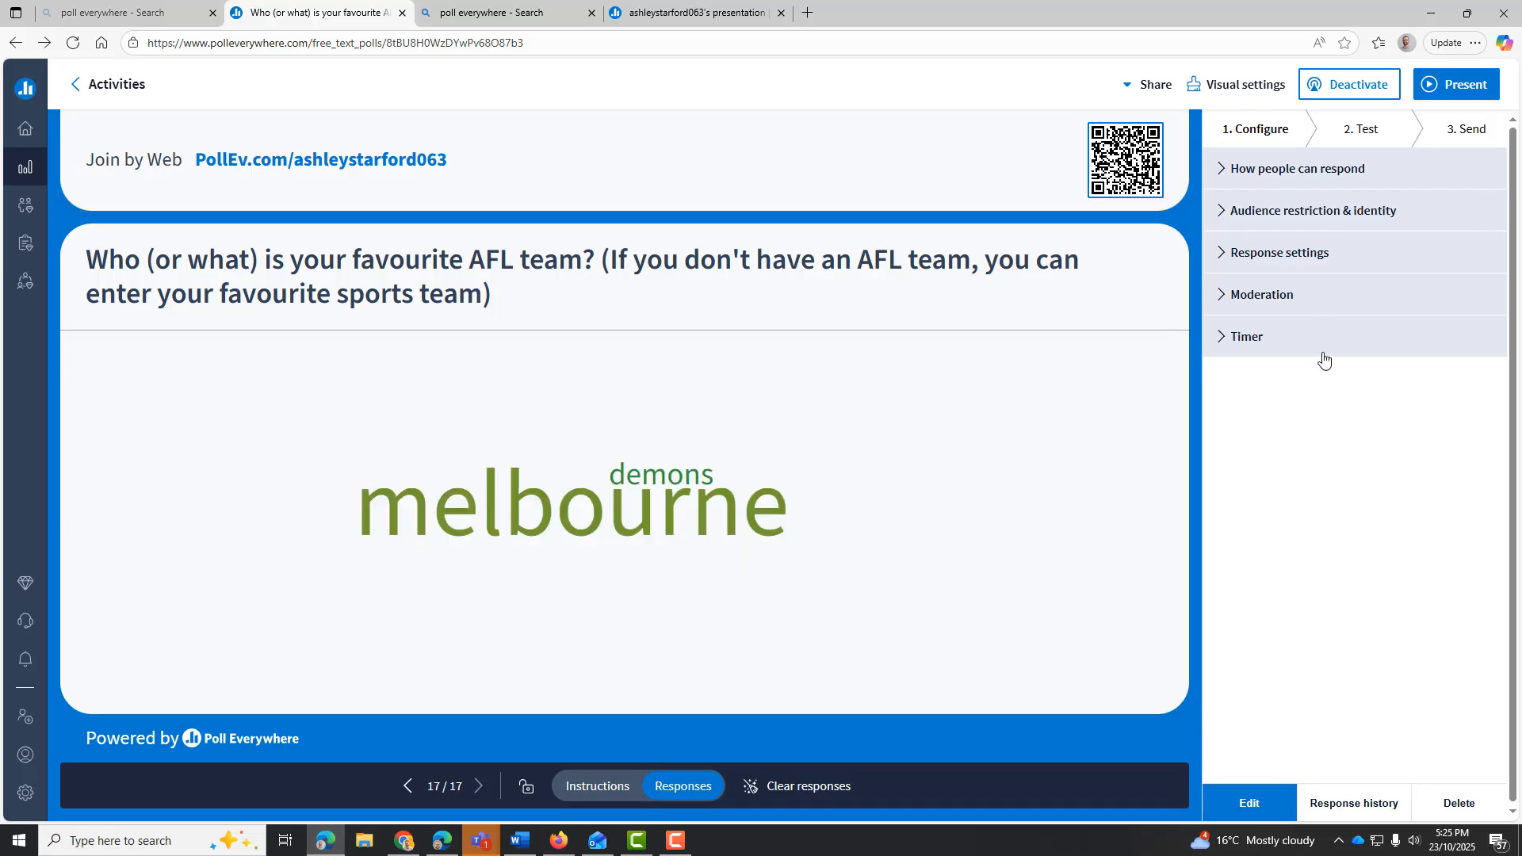
Deactivate the favourite AFL team word cloud and go to the list of saved activities
click(1340, 95)
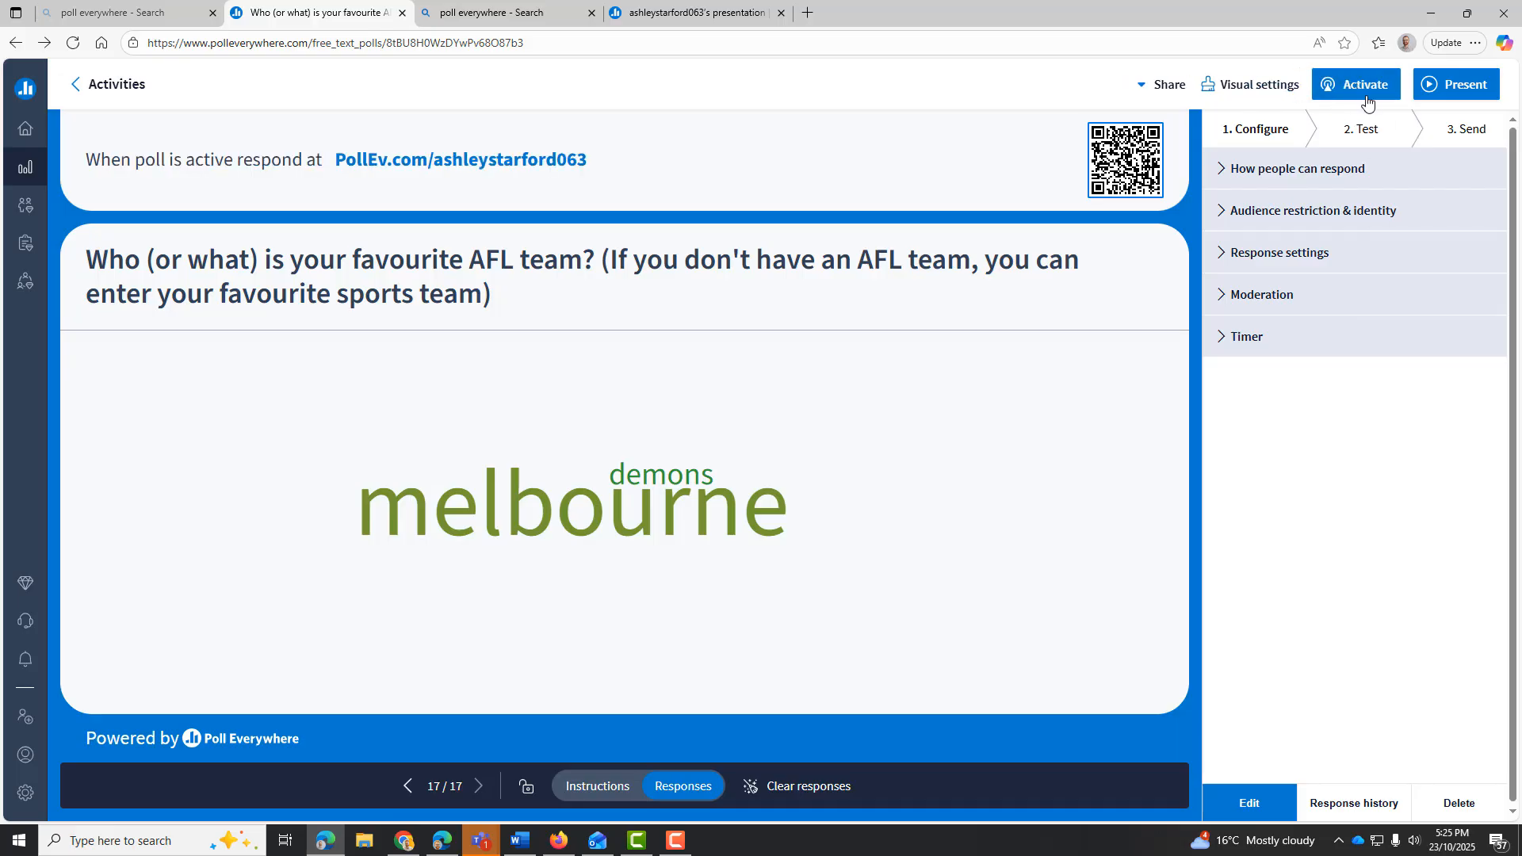
click(31, 133)
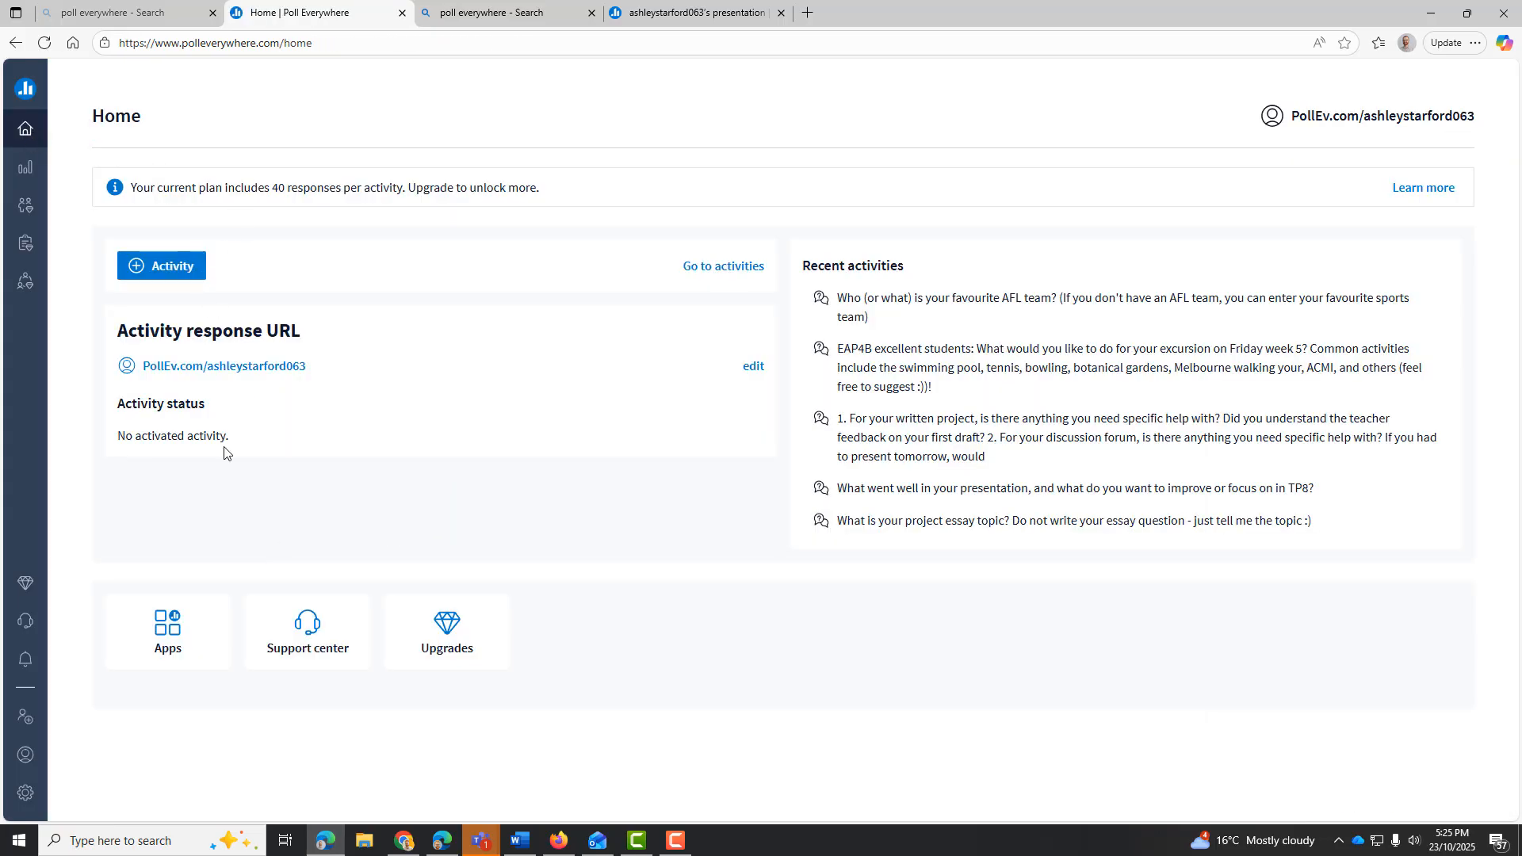
click(14, 180)
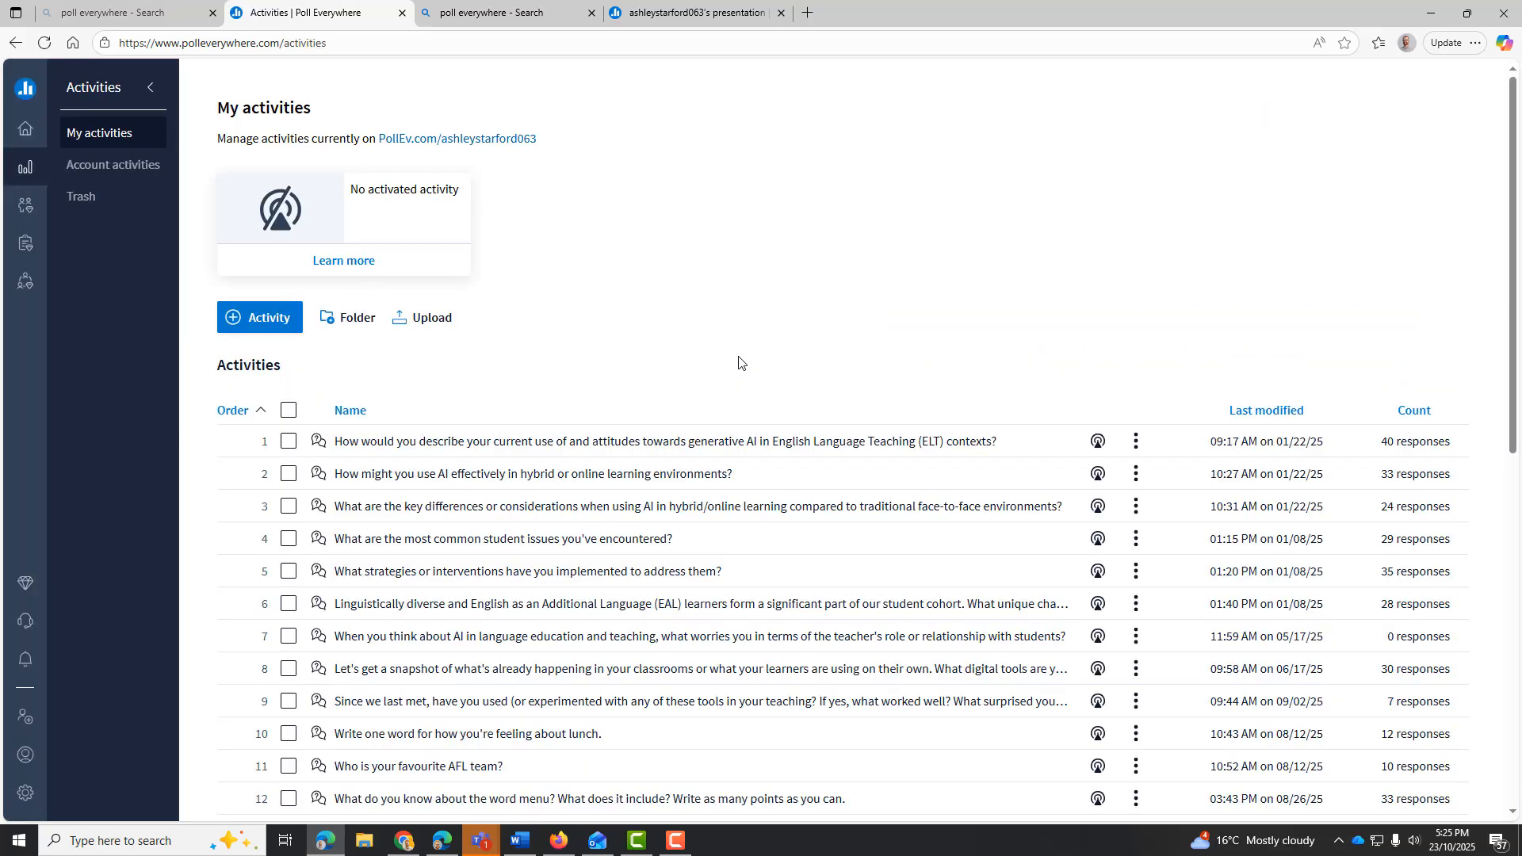
Look through the saved activities with their response counts and open the poll on attitudes towards generative AI in English Language Teaching
scroll(1363, 479, down, 2)
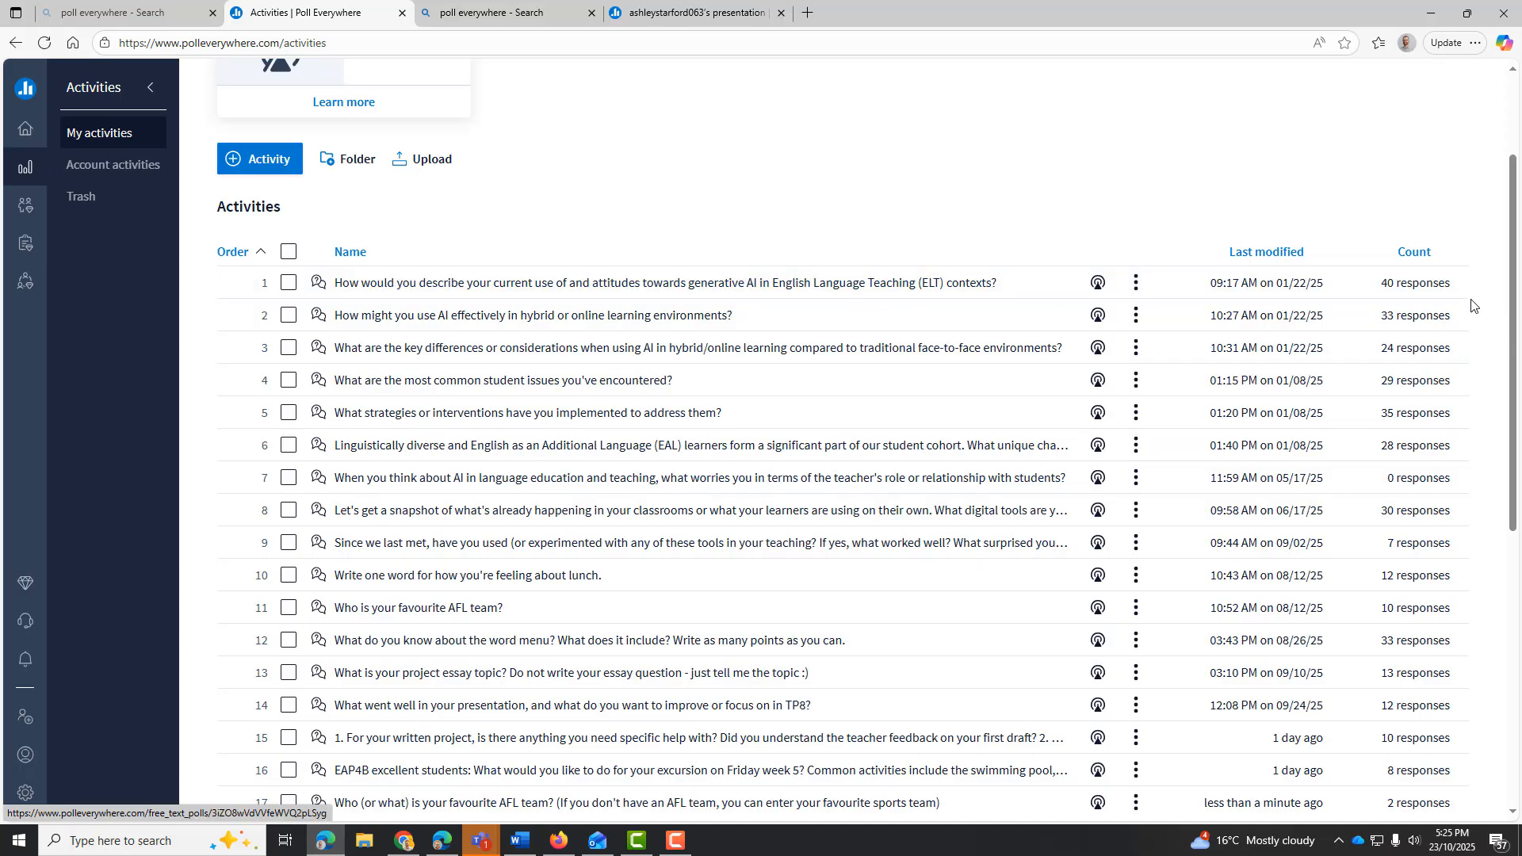
scroll(1431, 291, down, 2)
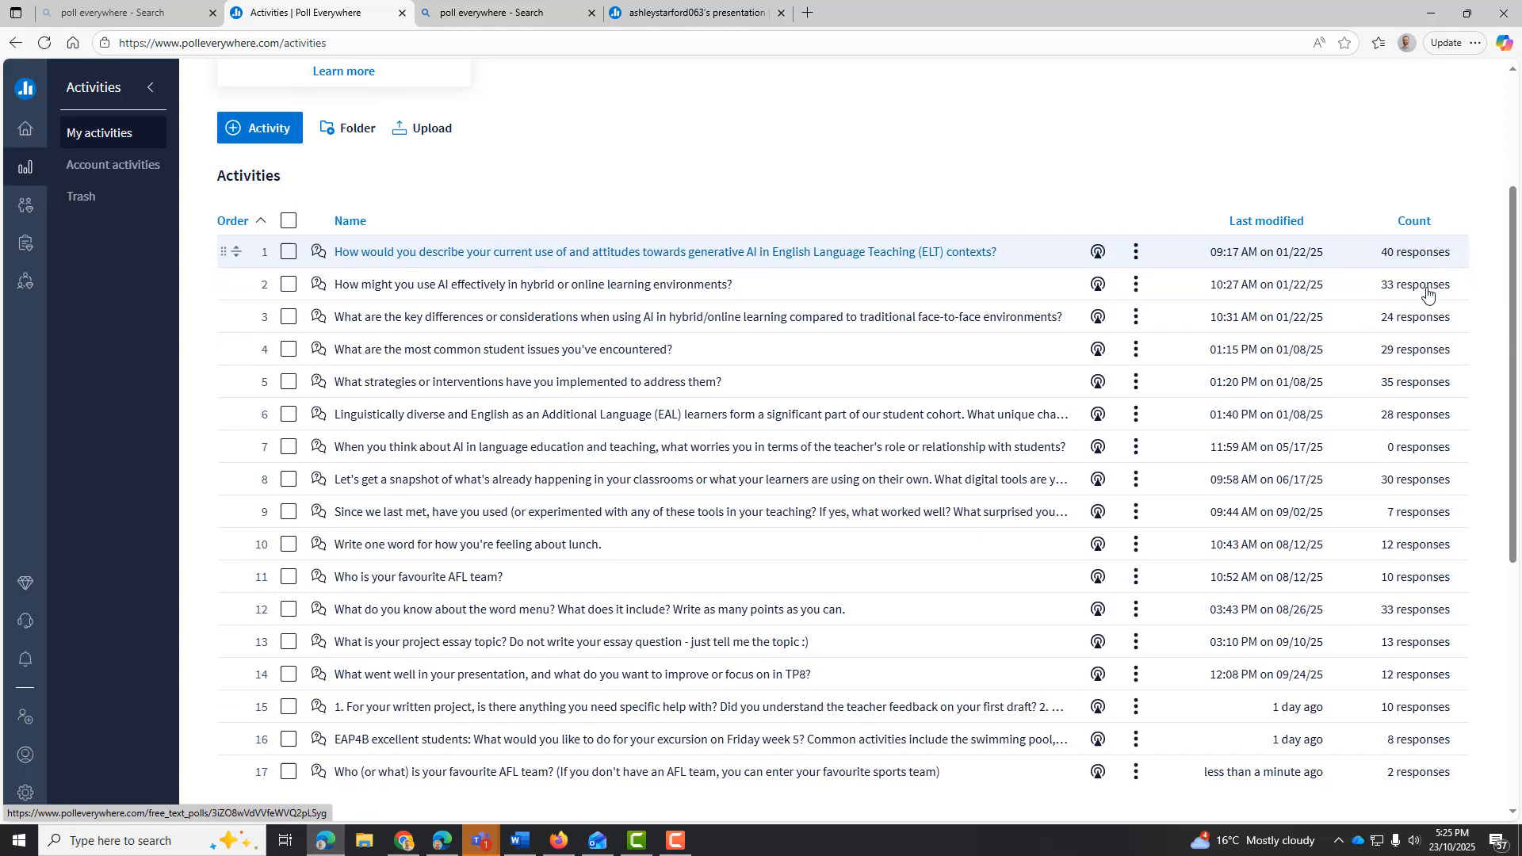
scroll(1428, 295, up, 3)
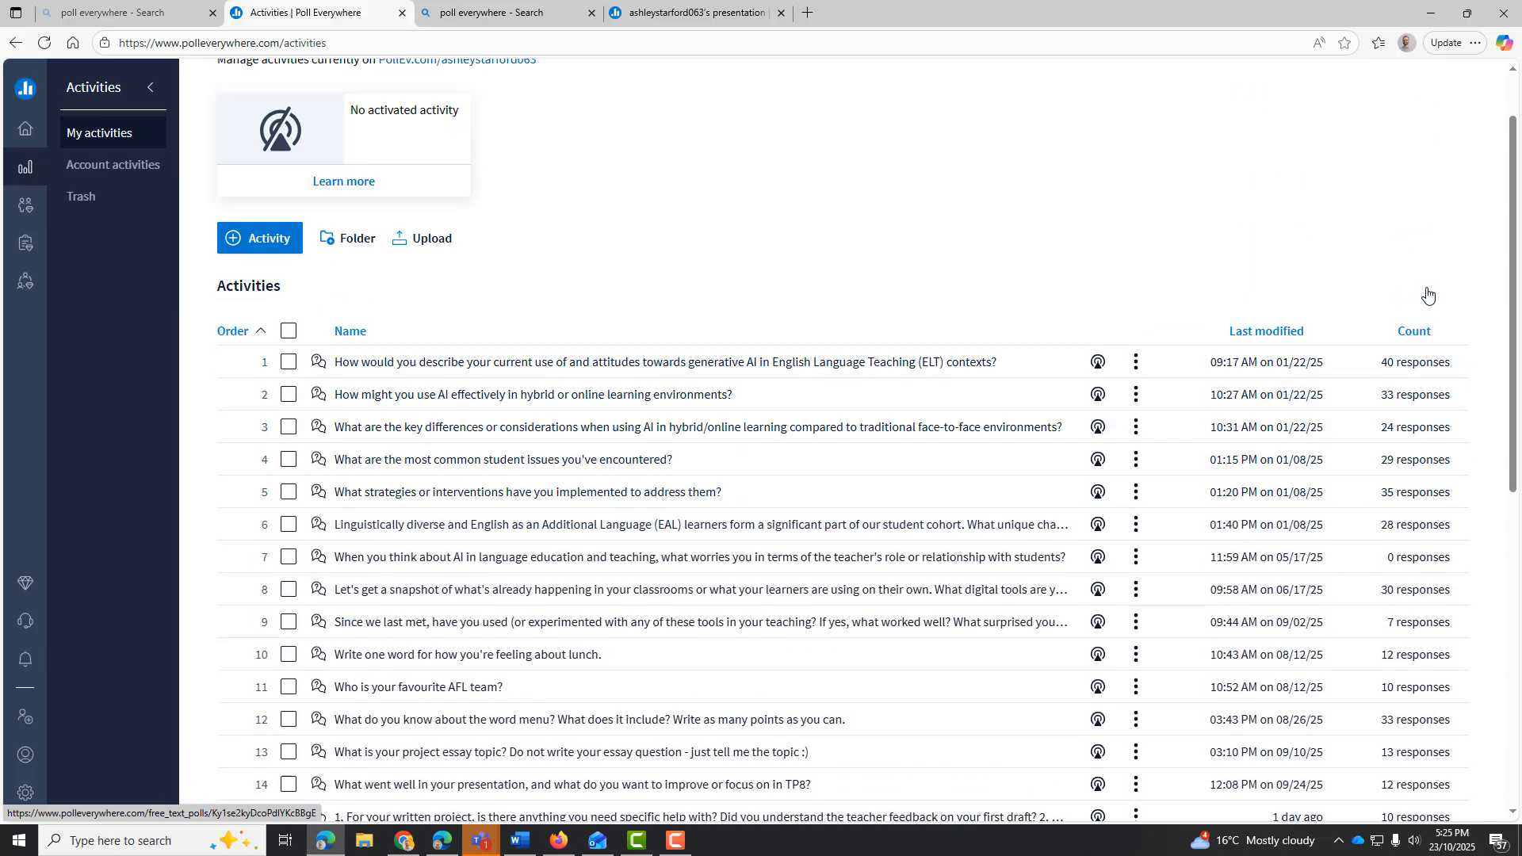
click(741, 365)
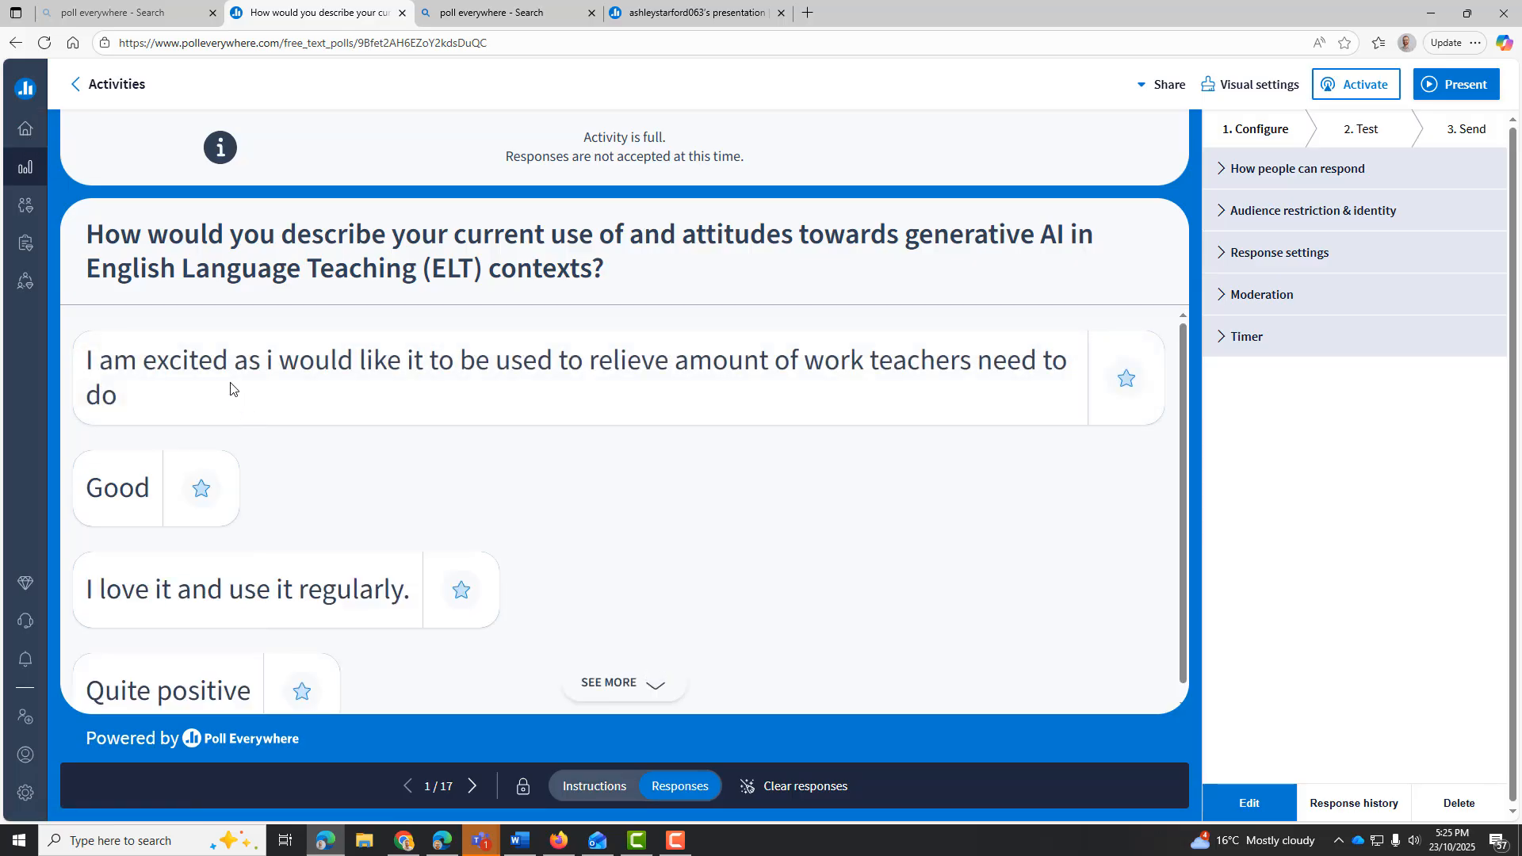
Open the generative AI poll's response history and read through the individual responses and screen names
click(1354, 803)
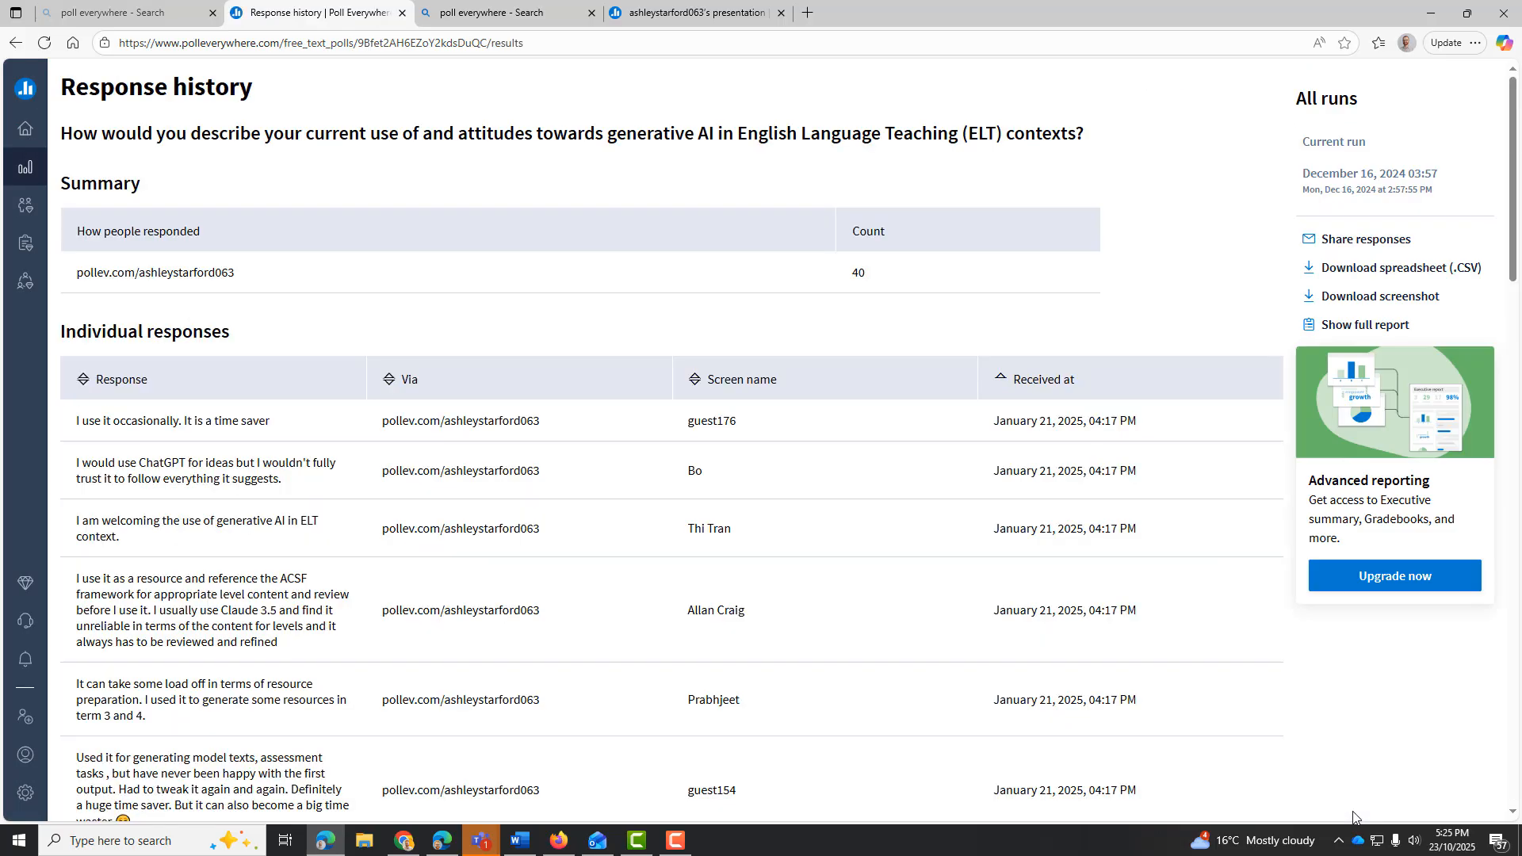
scroll(709, 520, down, 3)
scroll(422, 438, down, 2)
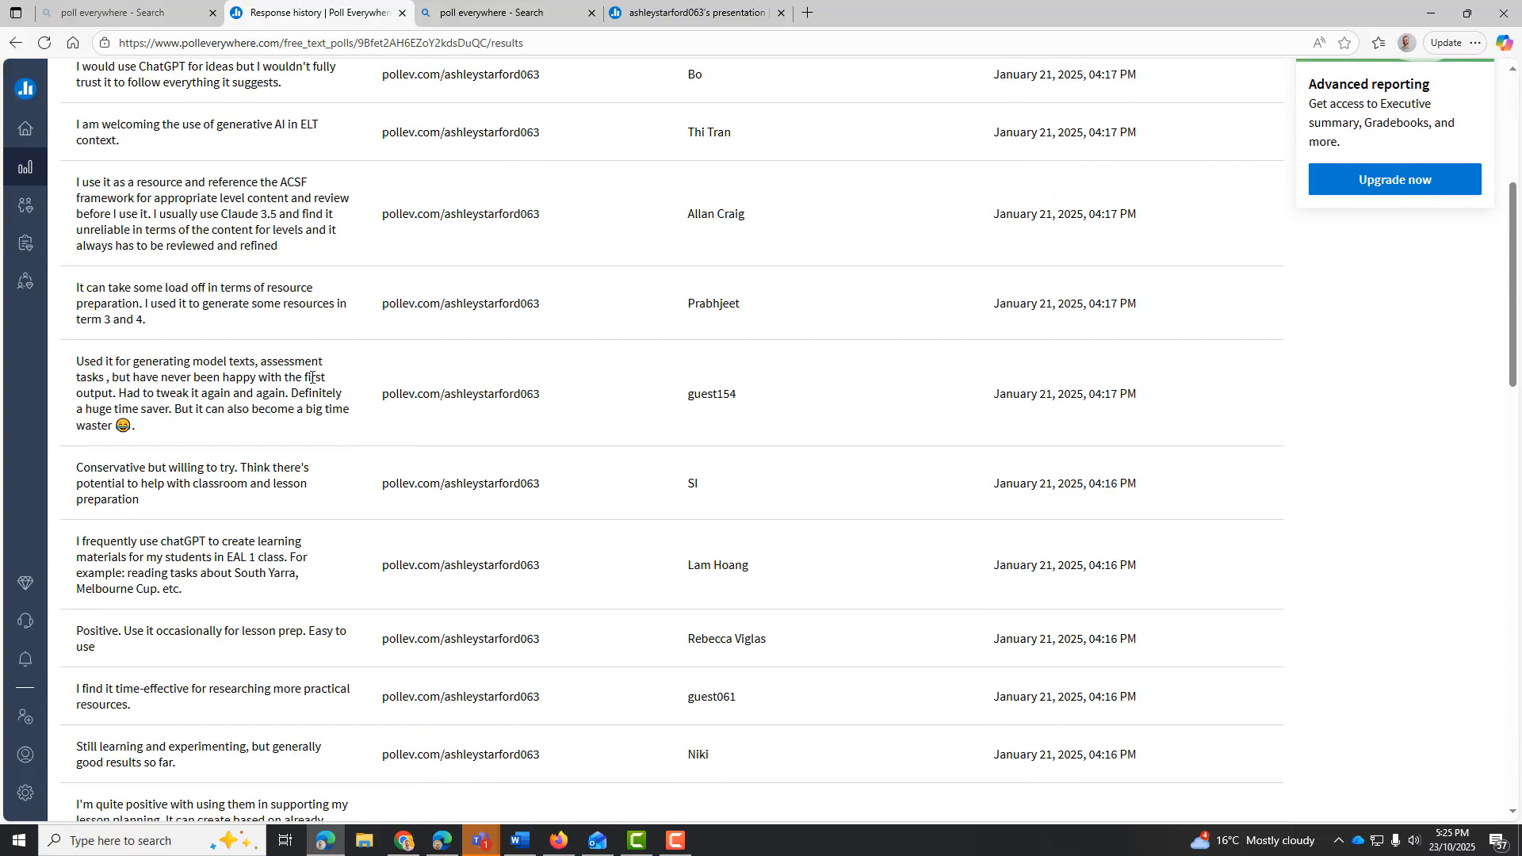
scroll(271, 290, down, 13)
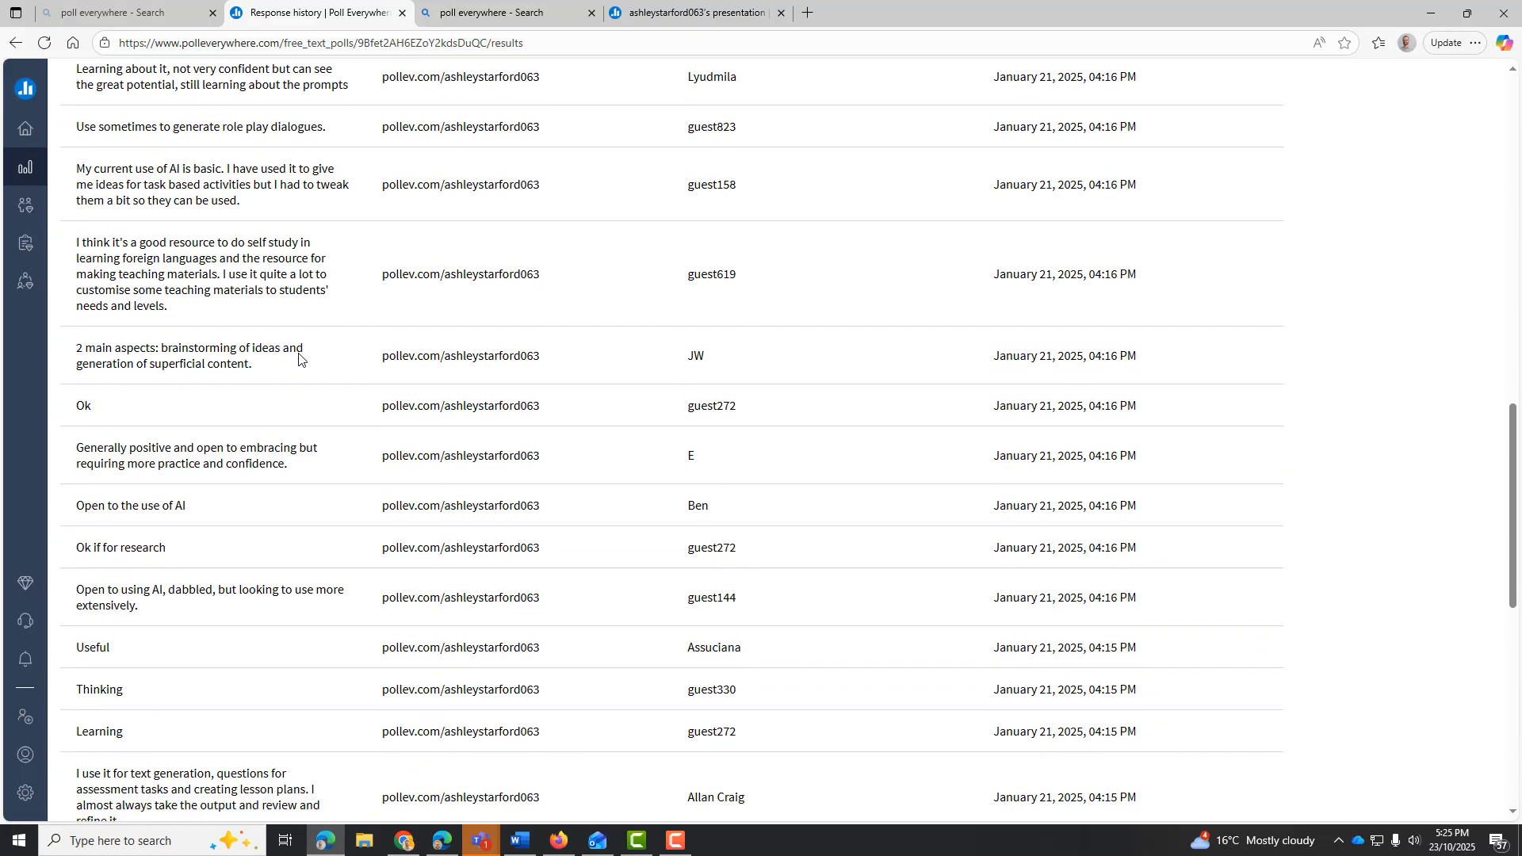
Return to the activities list and open the earlier "Who is your favourite AFL team?" word cloud
click(15, 43)
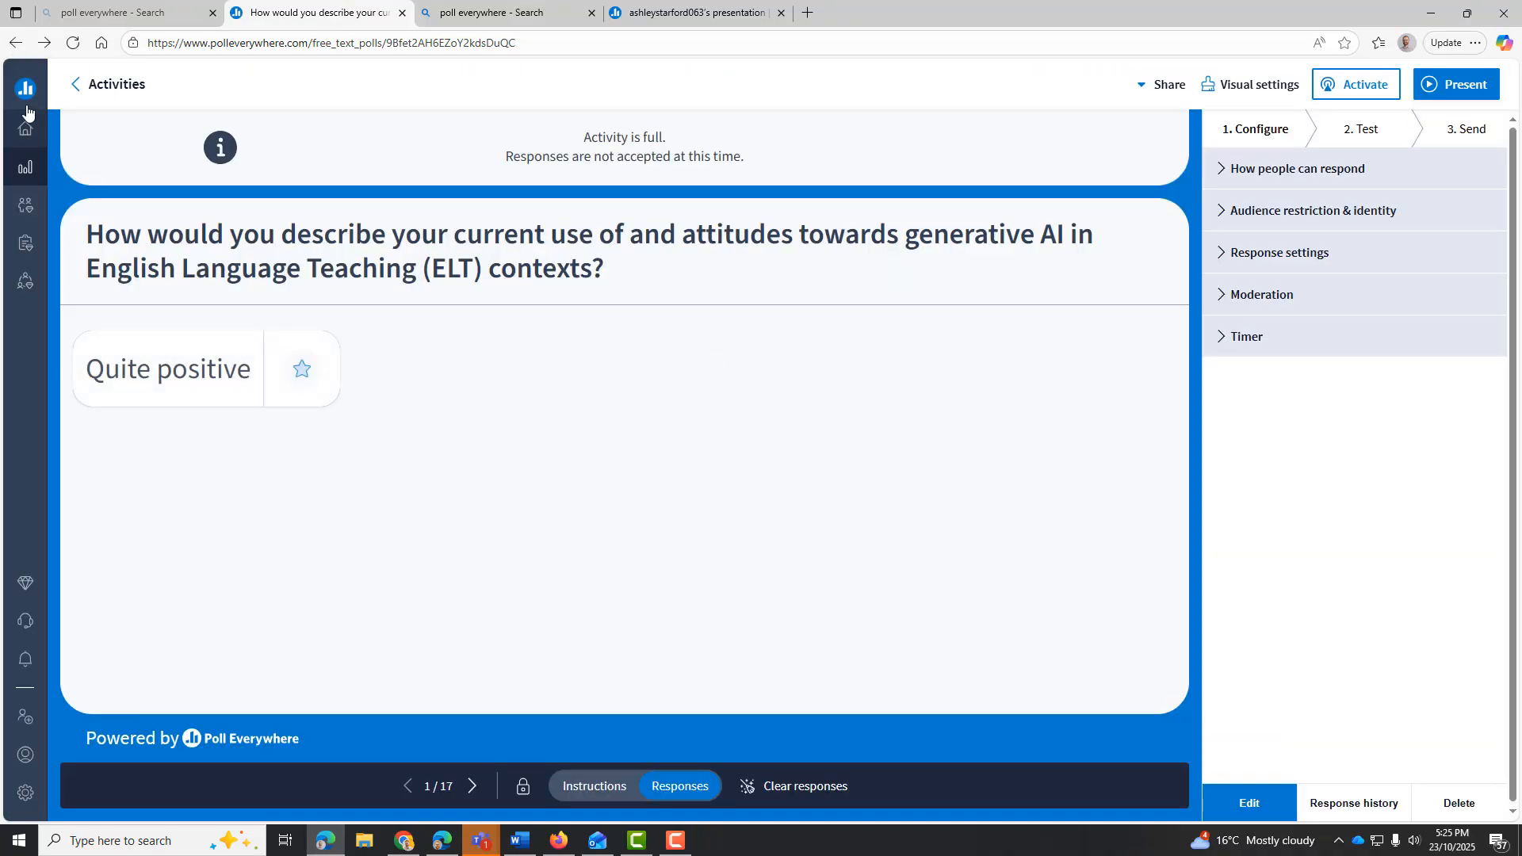
click(12, 51)
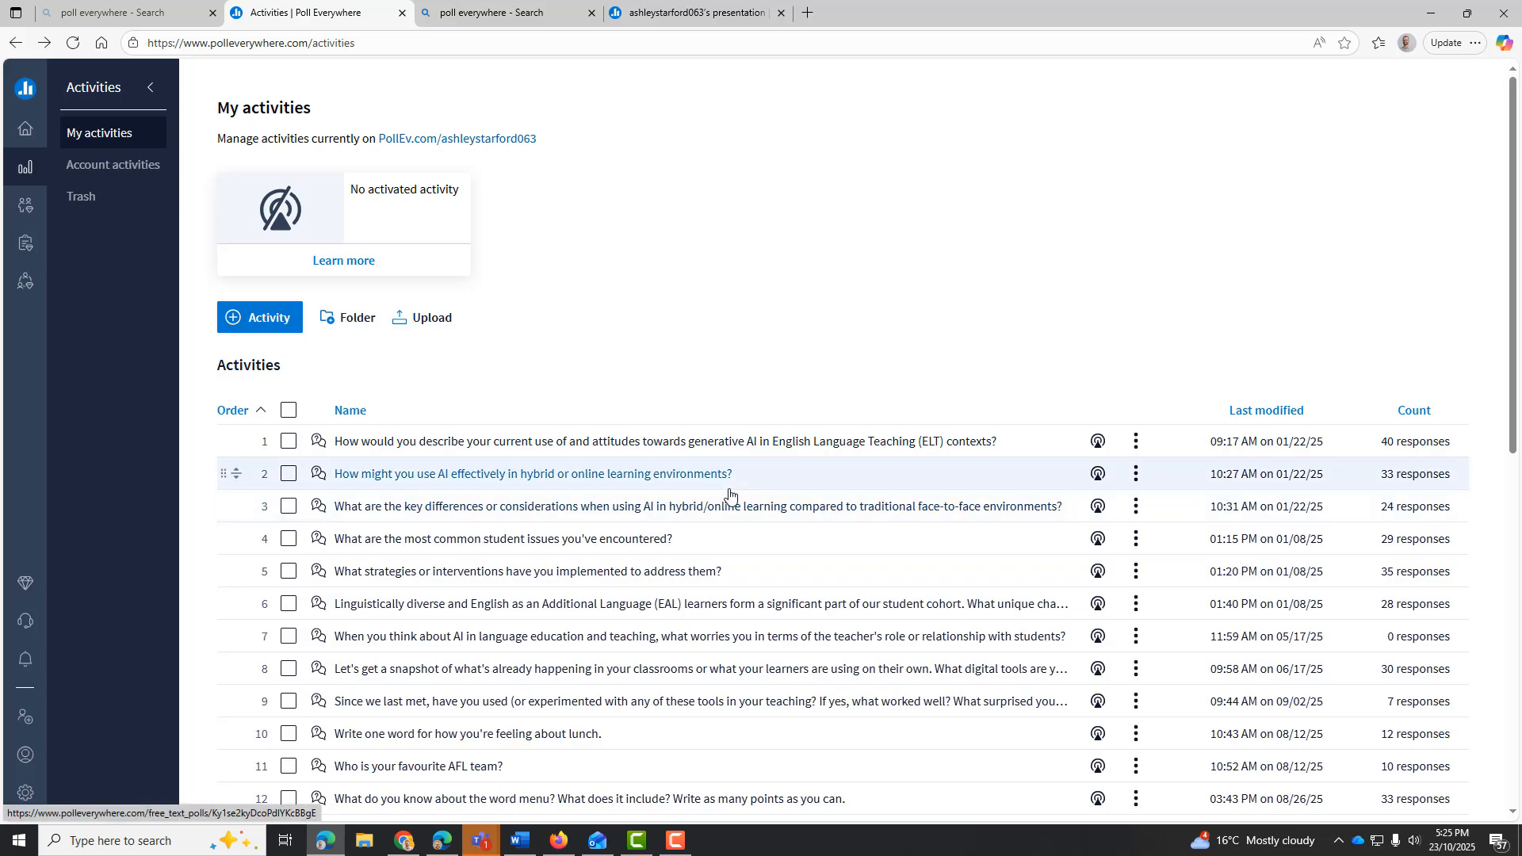
scroll(736, 491, down, 2)
scroll(737, 492, down, 3)
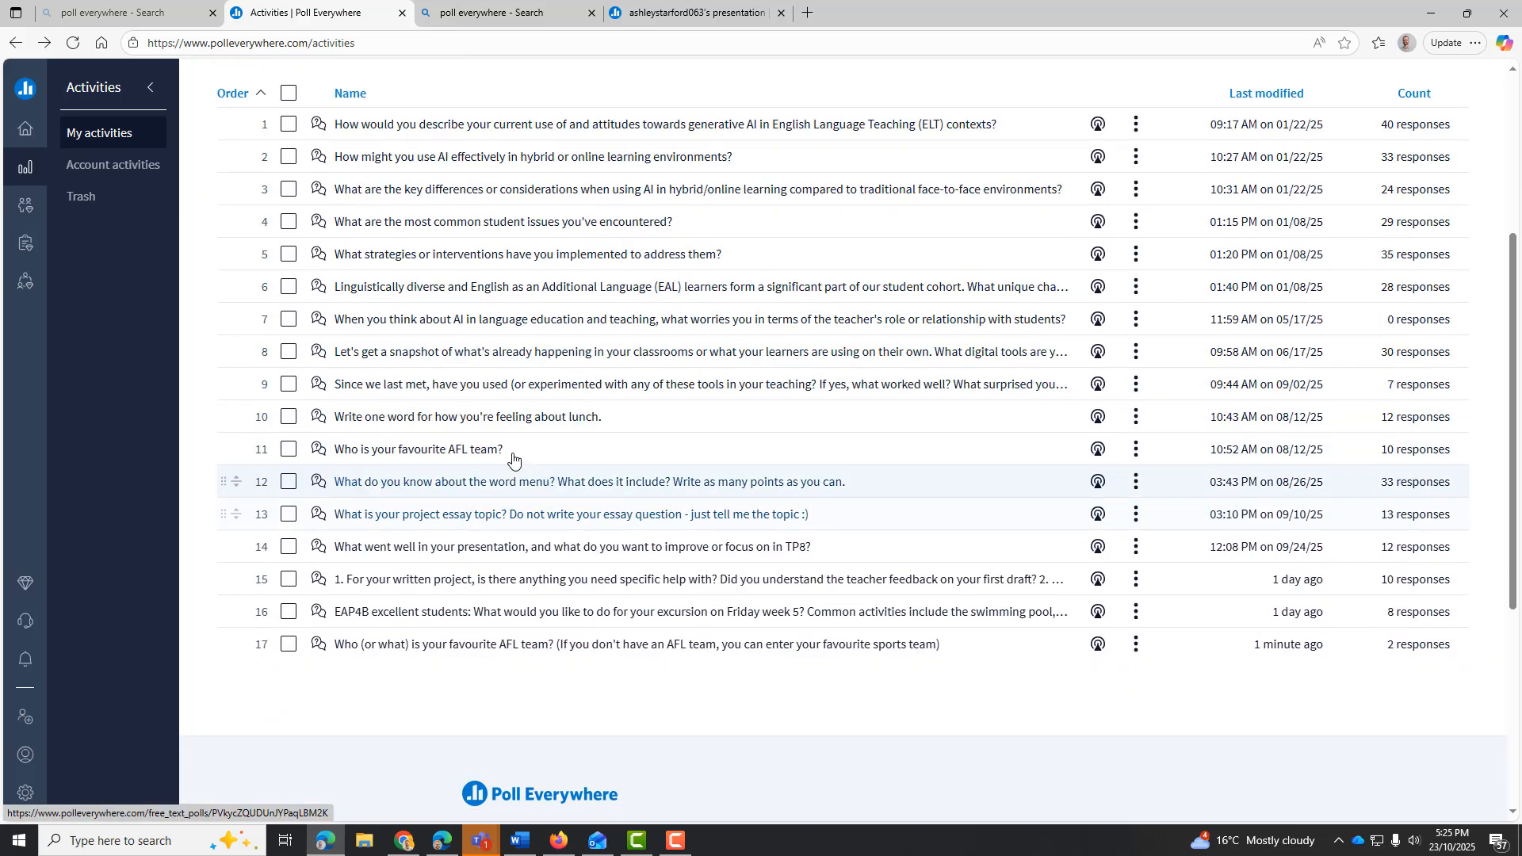
click(490, 455)
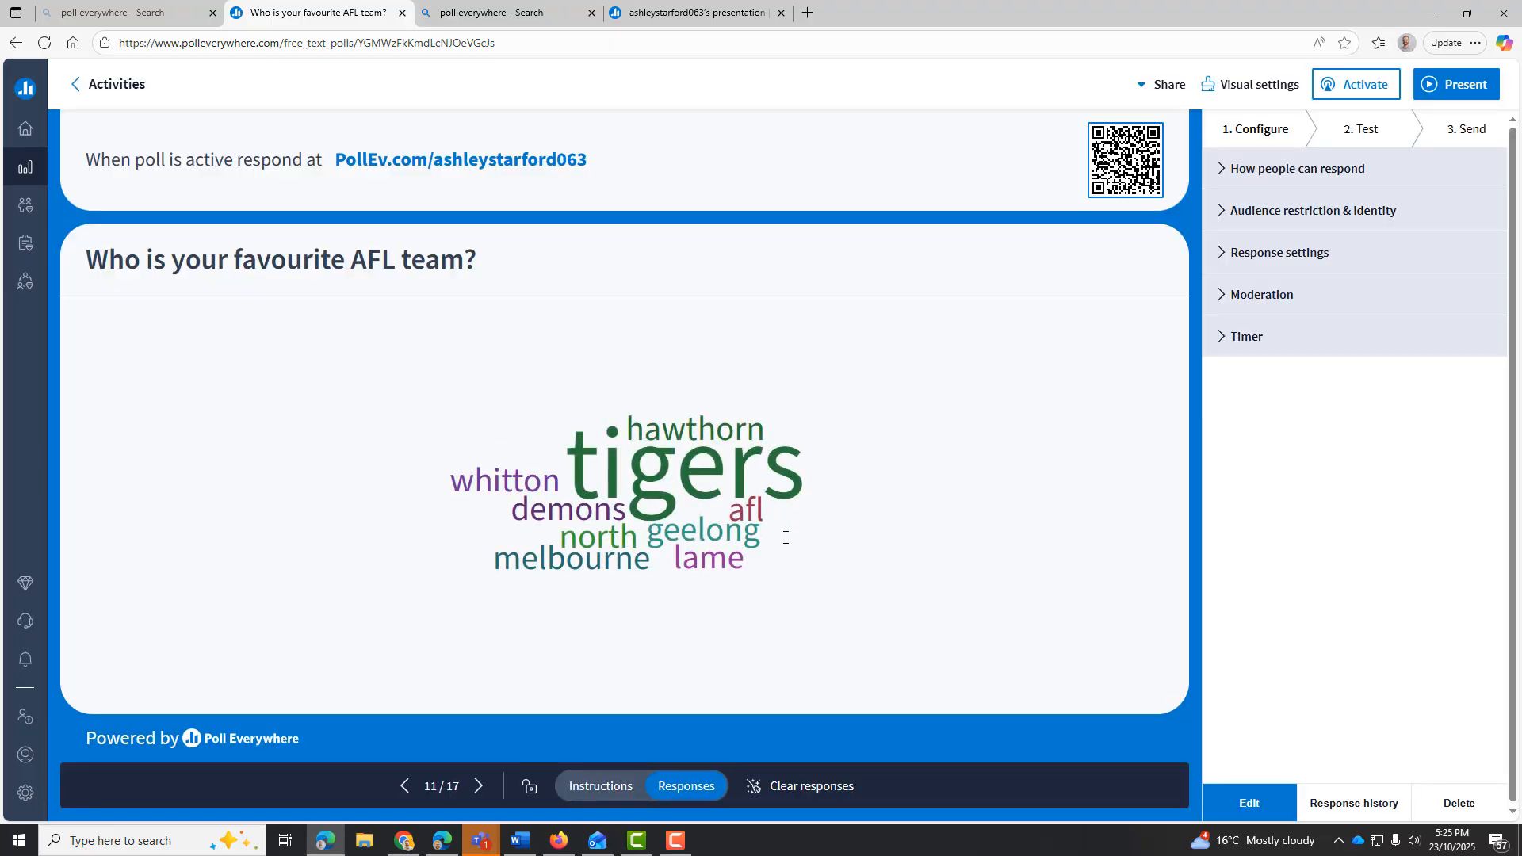
Highlight the word "tigers" in the word cloud to examine its size, clear the selection and return to the home page
drag(580, 464, 797, 510)
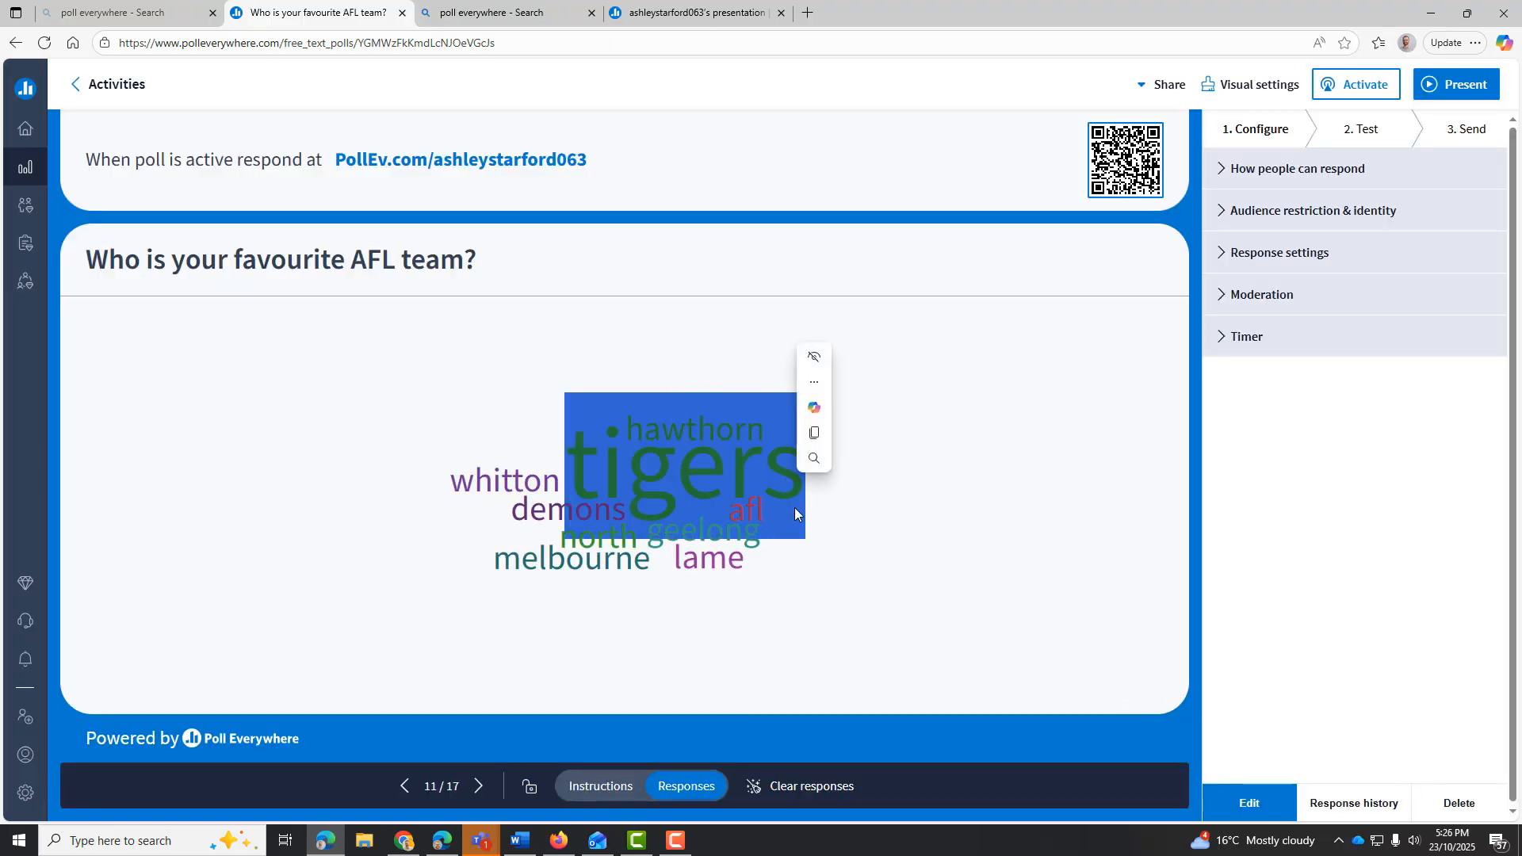
click(842, 627)
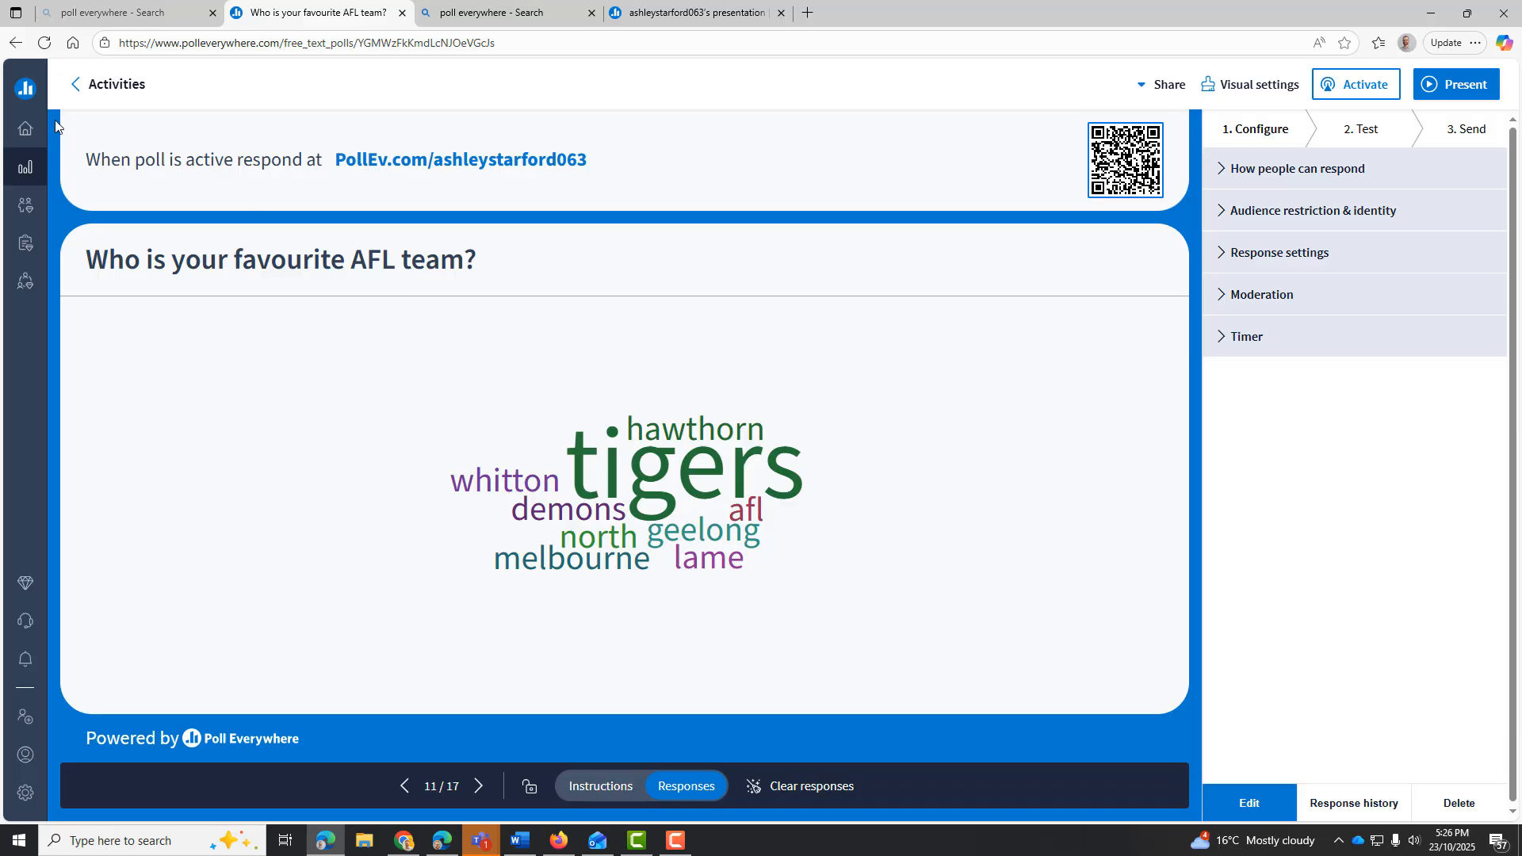
click(28, 129)
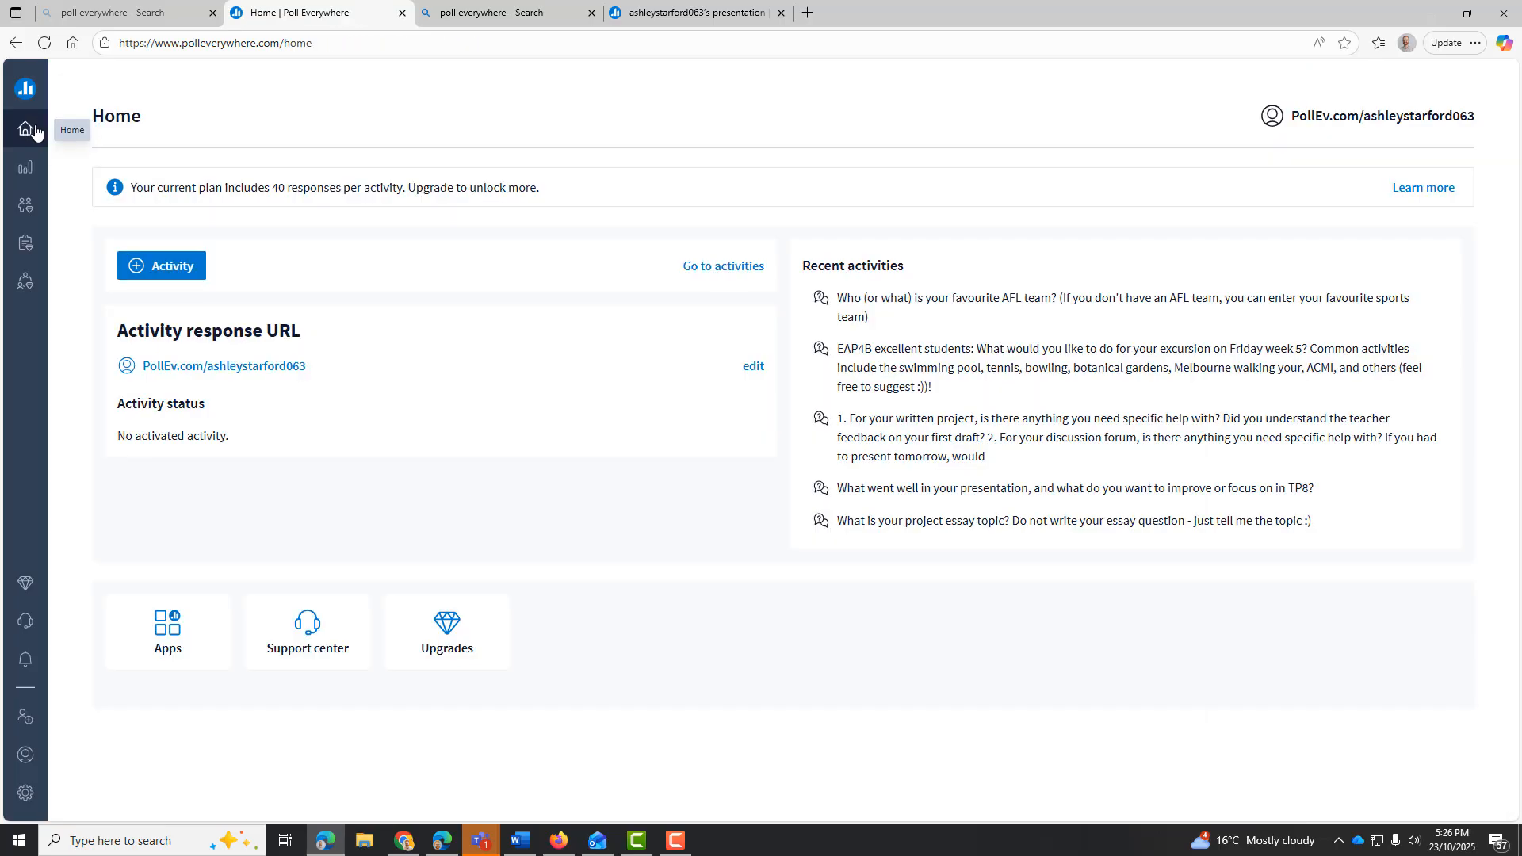